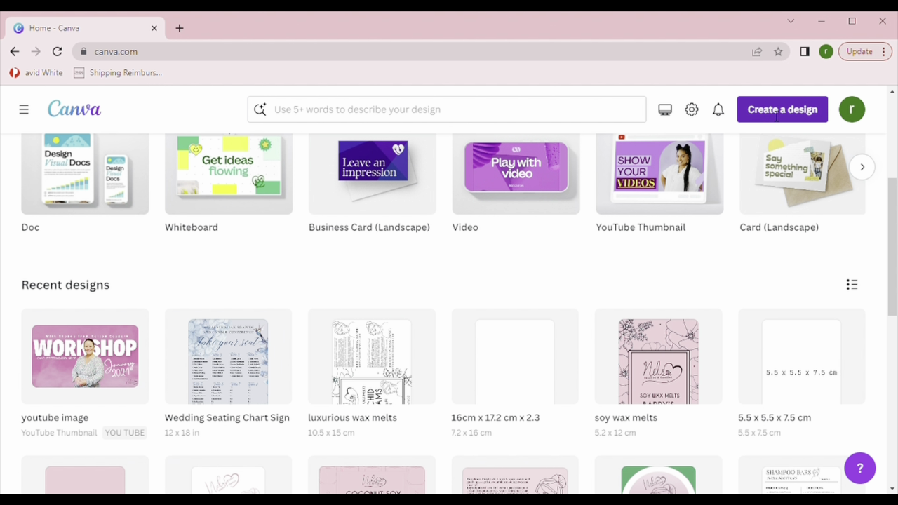
Create a new custom-size design 10 cm wide and 10 cm high.
left_click(776, 116)
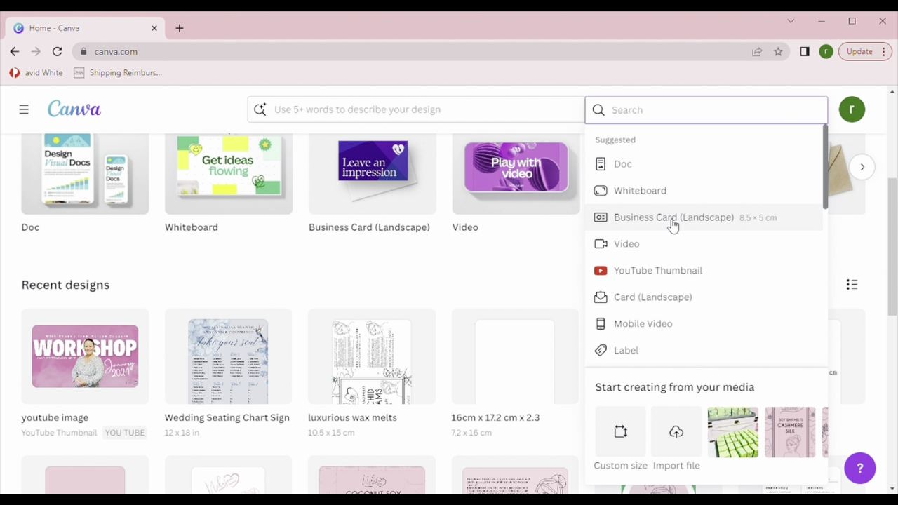
left_click(621, 432)
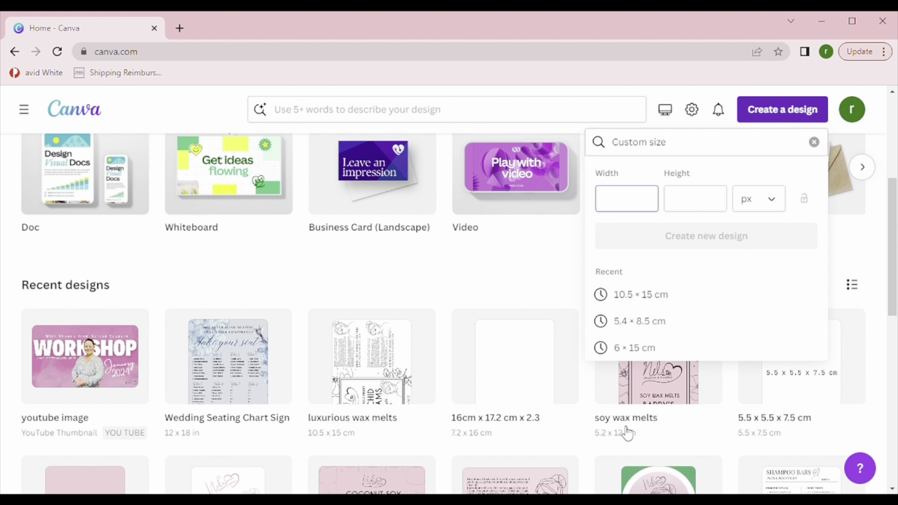
left_click(760, 201)
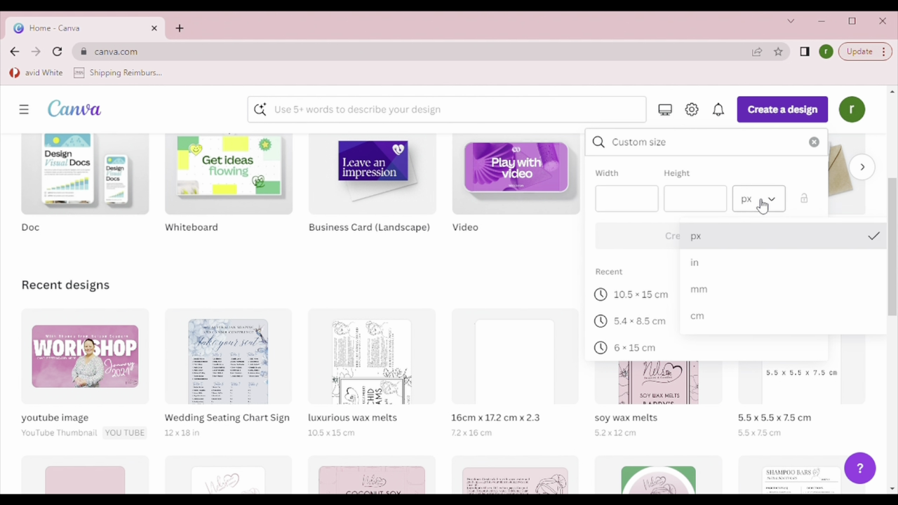
left_click(719, 315)
left_click(670, 208)
left_click(642, 210)
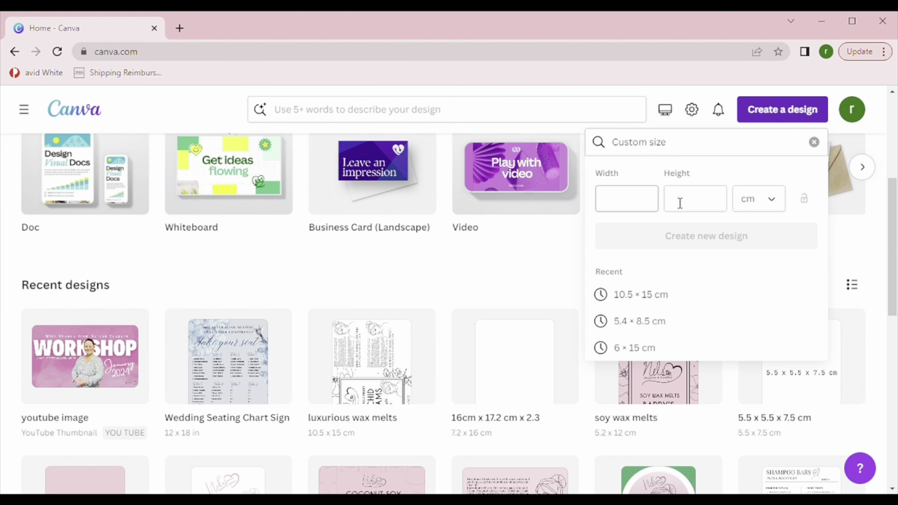
left_click(680, 203)
left_click(631, 208)
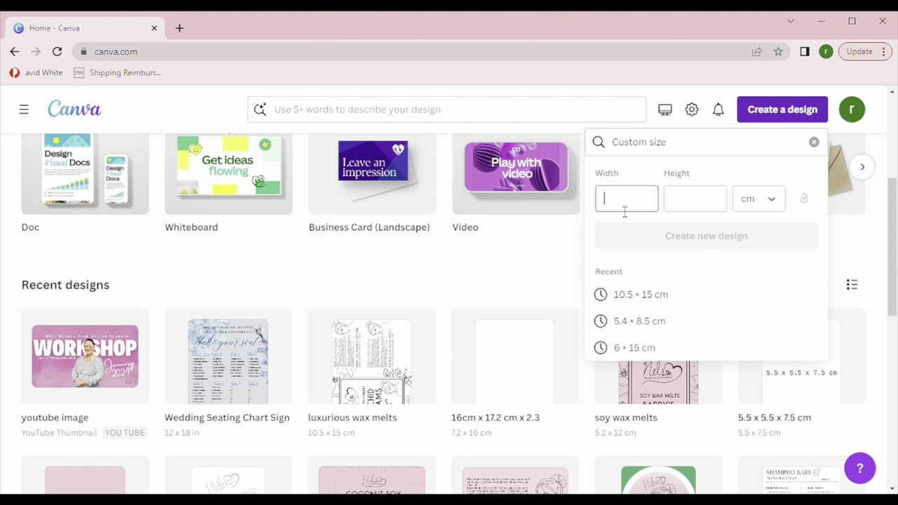
type("10")
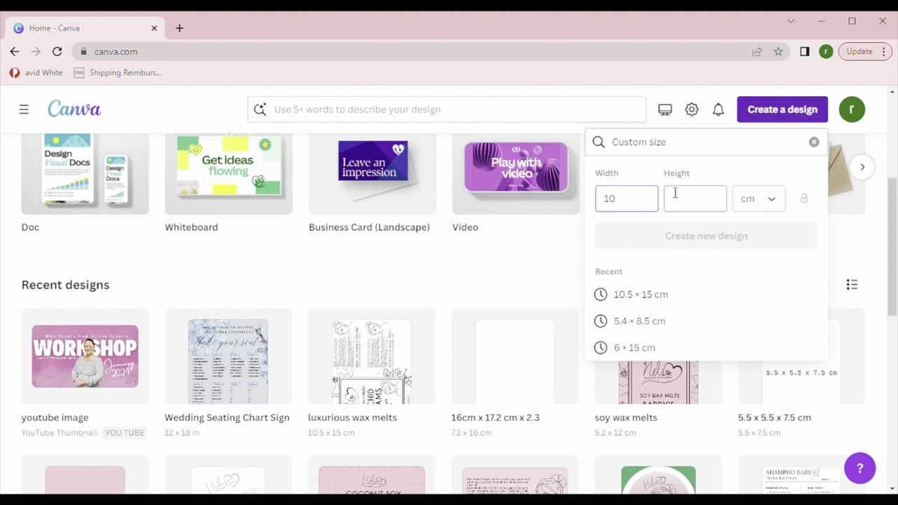
left_click(684, 193)
type("10")
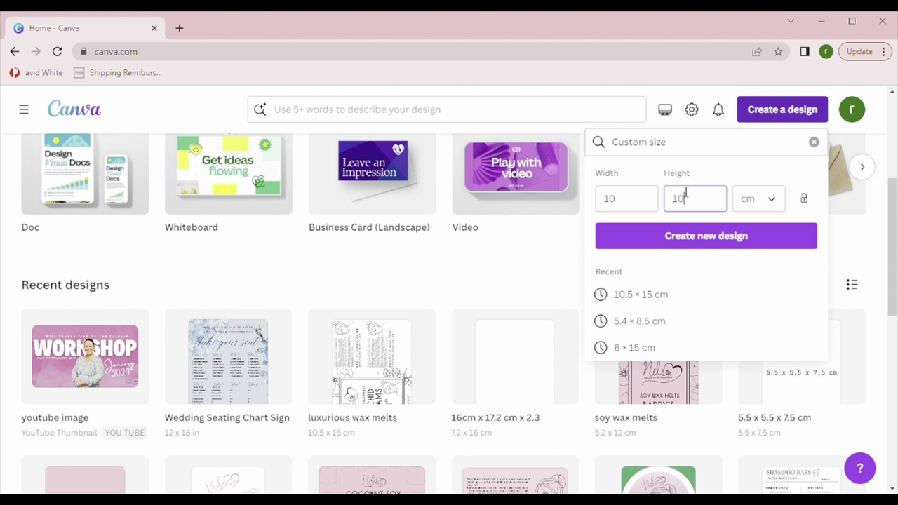
left_click(716, 242)
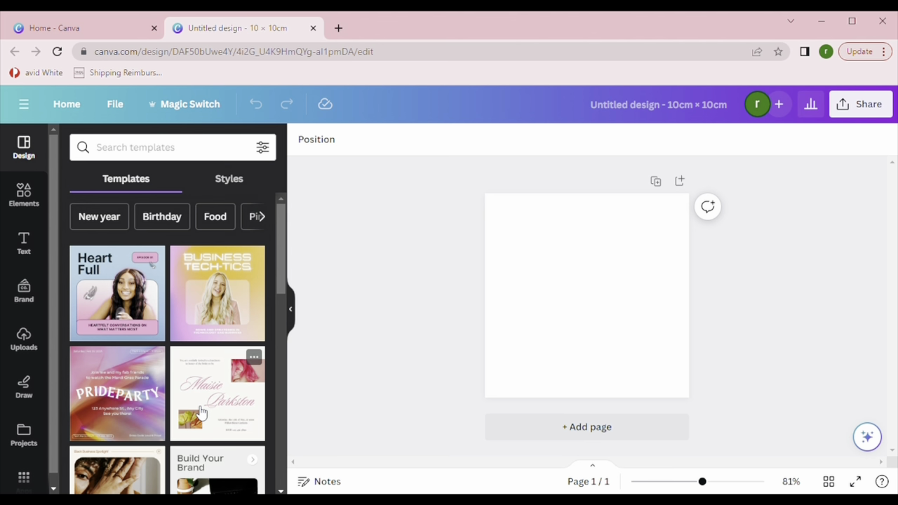
scroll(200, 412, "down", 4)
scroll(199, 412, "up", 2)
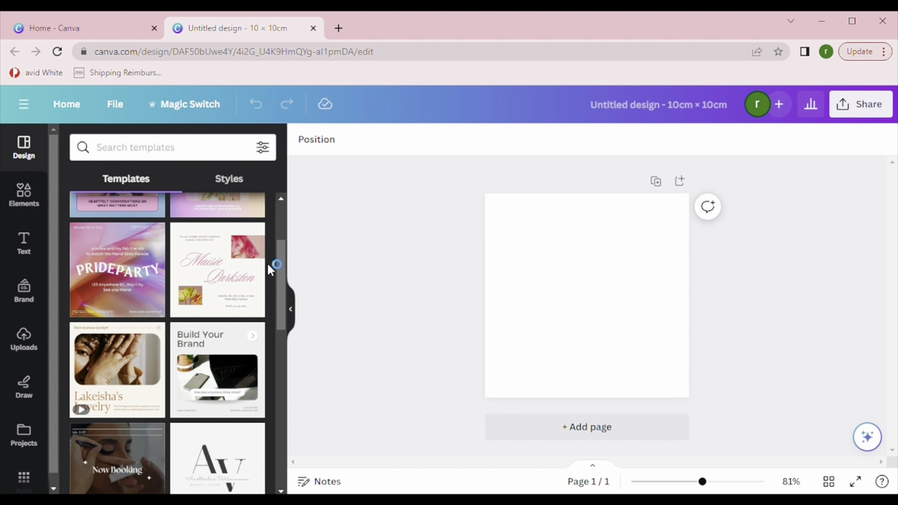
Add a circle shape to the blank page and enlarge it to fill the whole 10 × 10 cm page.
left_click(37, 208)
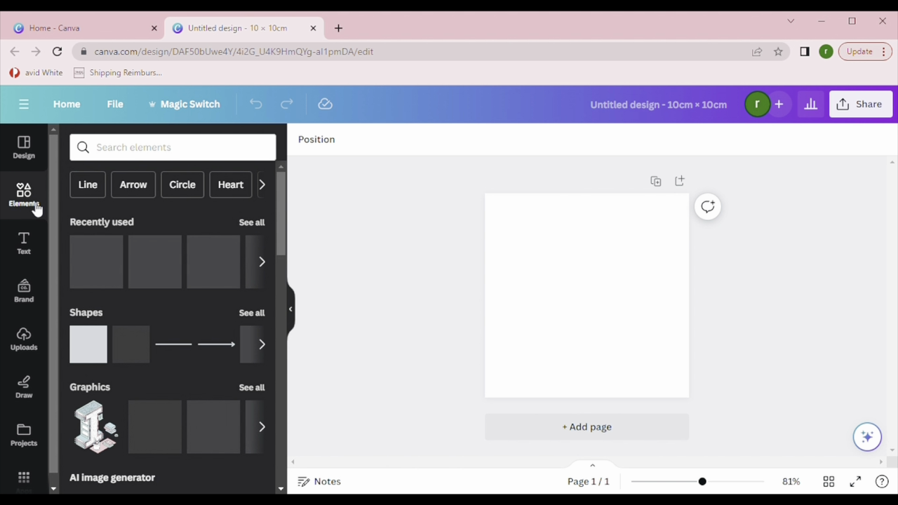
left_click(253, 313)
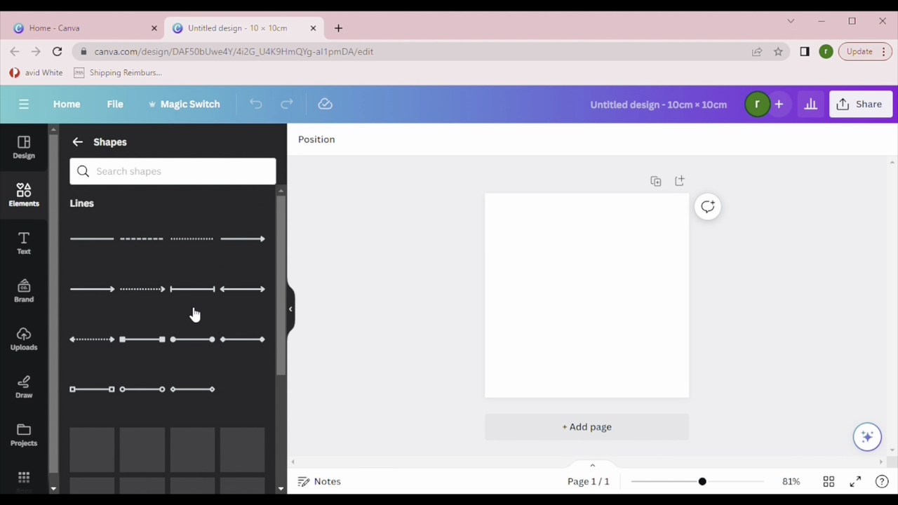
scroll(216, 389, "down", 2)
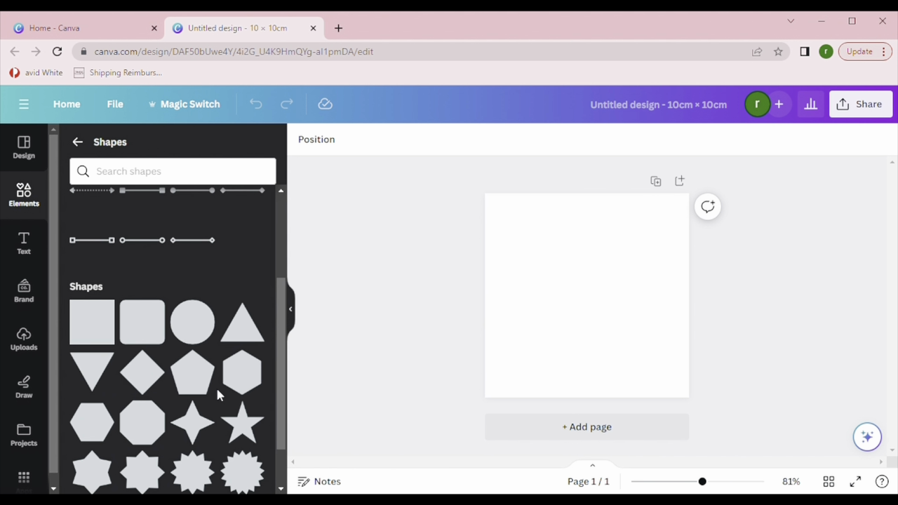
left_click(195, 316)
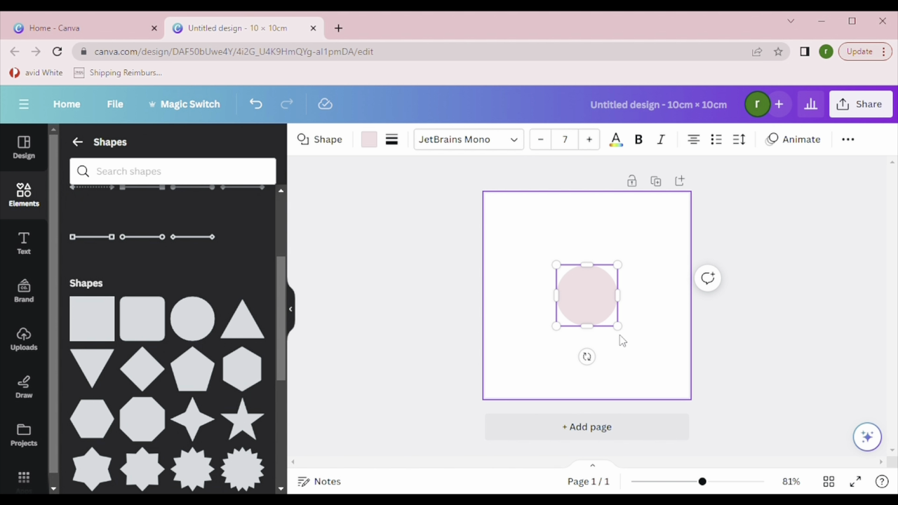
left_click_drag(617, 327, 691, 411)
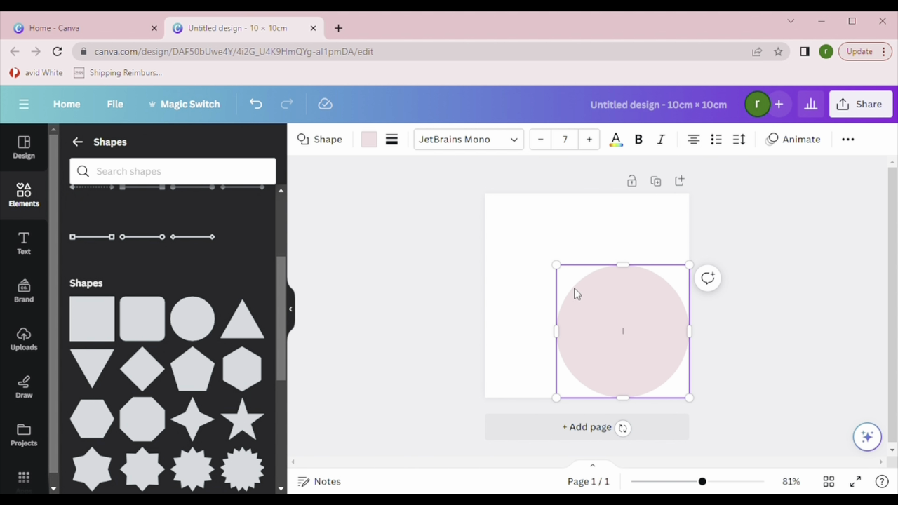
left_click_drag(558, 268, 486, 202)
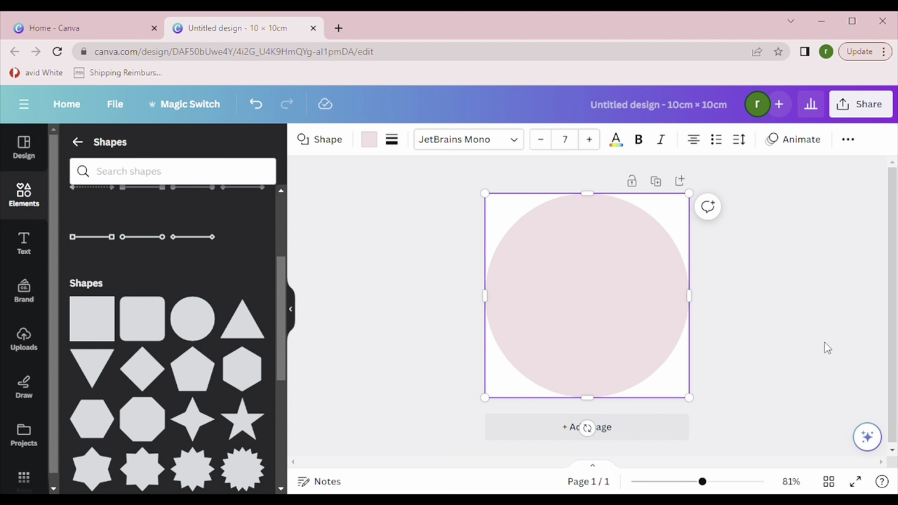
left_click(758, 389)
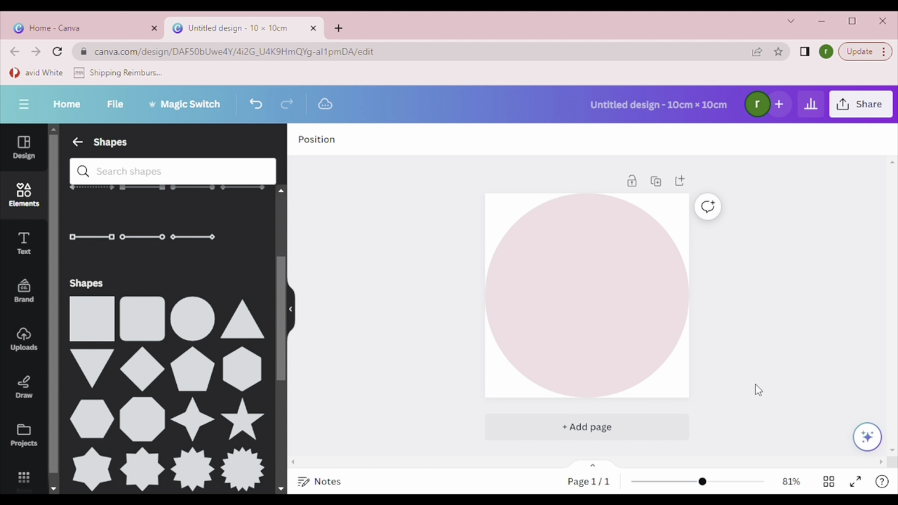
Change the circle's fill to the custom solid blue-lilac colour #A3ACD4.
left_click(591, 288)
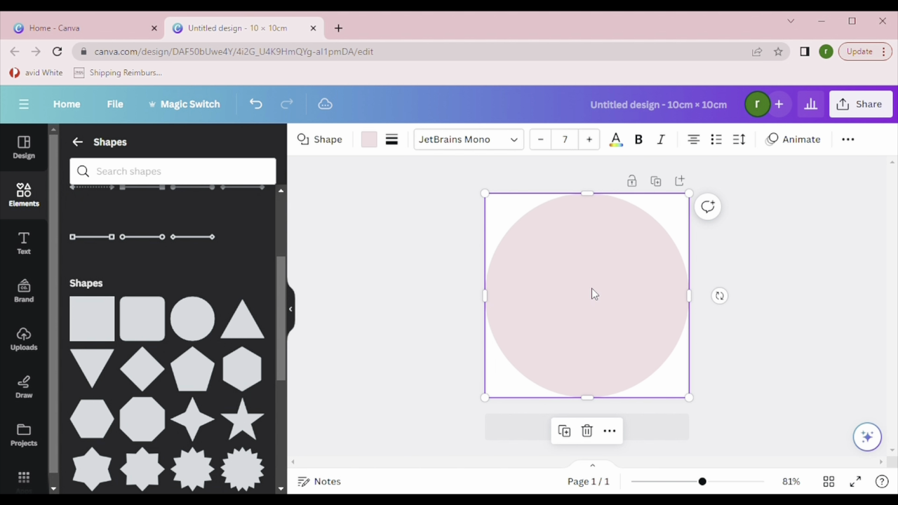
left_click(369, 139)
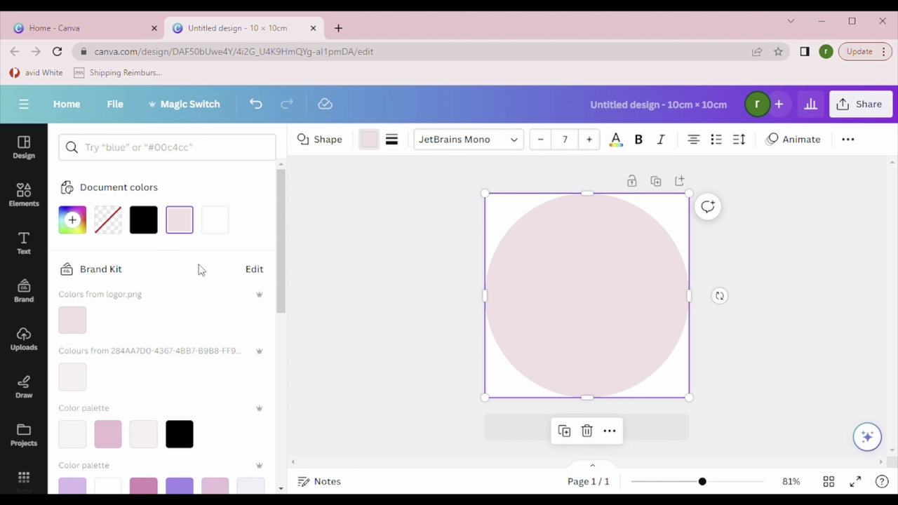
left_click(73, 220)
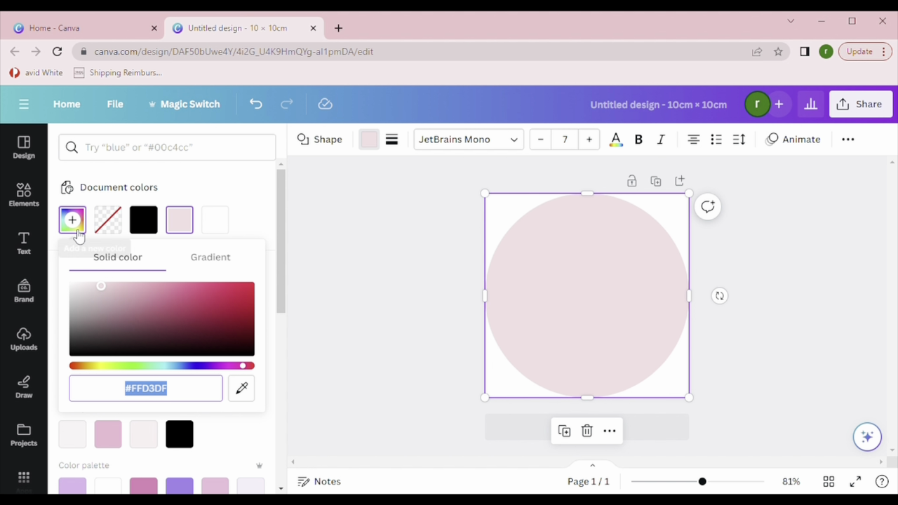
left_click_drag(153, 370, 192, 372)
left_click(144, 317)
left_click_drag(144, 317, 111, 295)
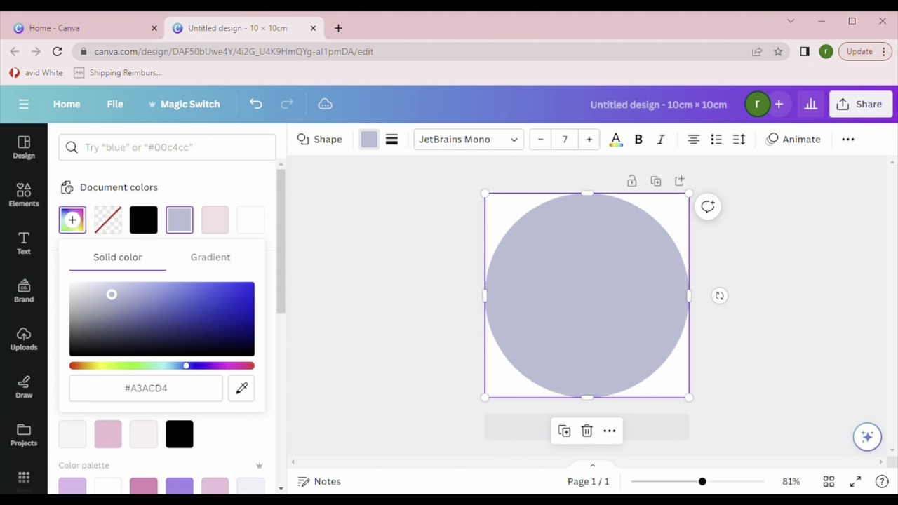
left_click(393, 306)
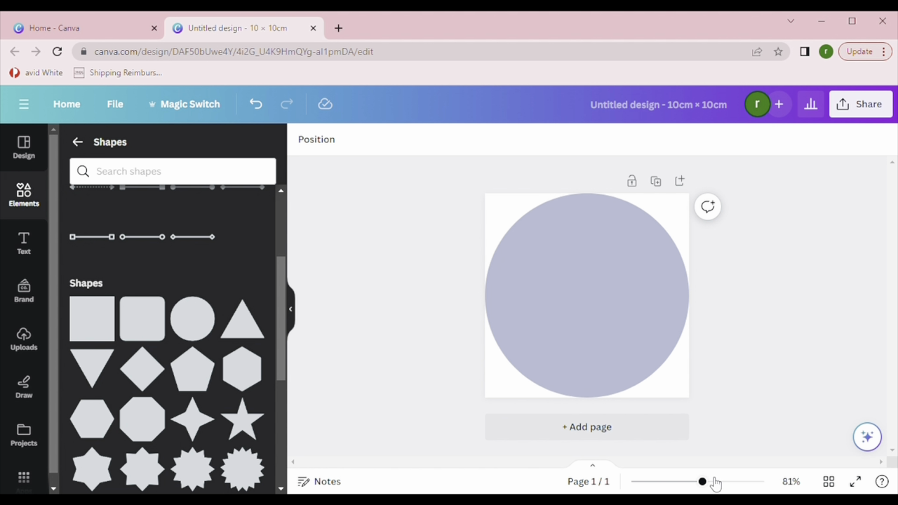
Insert the black Nelson Soapery & Candles logo from the uploaded images onto the circle and crop off the empty area above the lettering.
left_click_drag(701, 482, 716, 482)
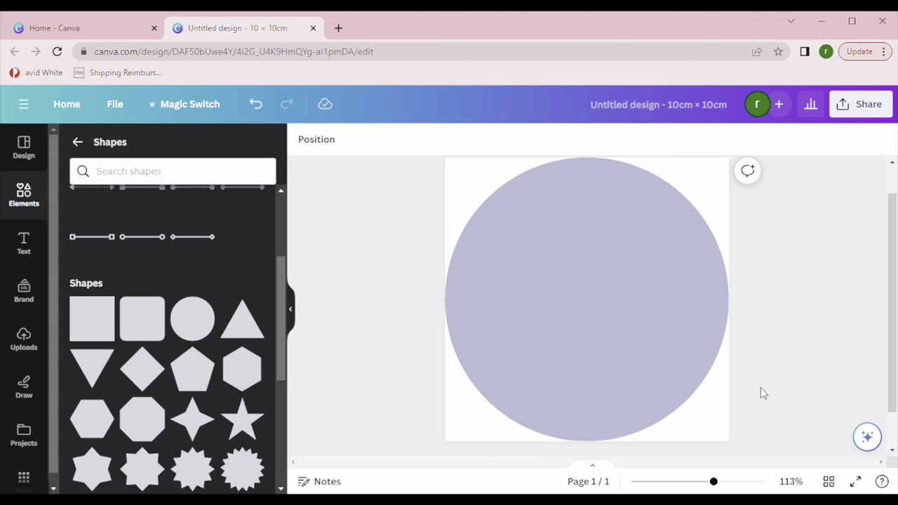
left_click(26, 344)
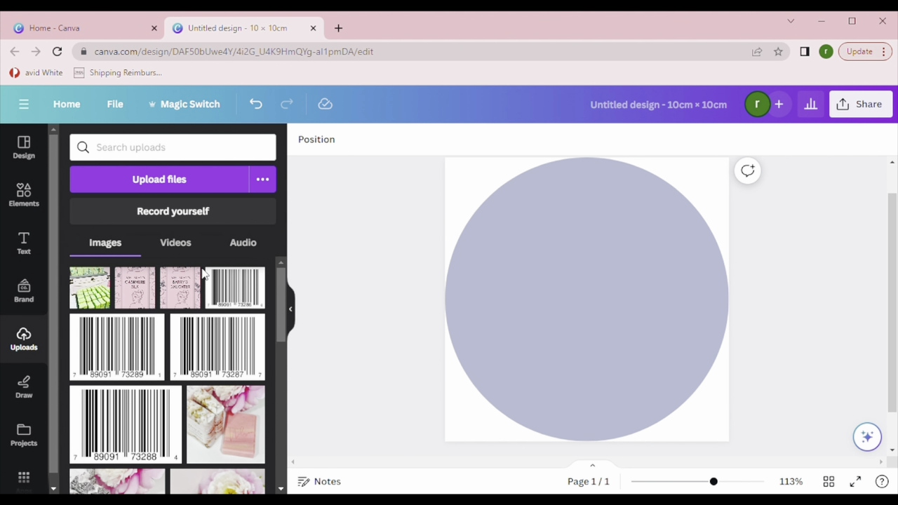
scroll(204, 274, "down", 10)
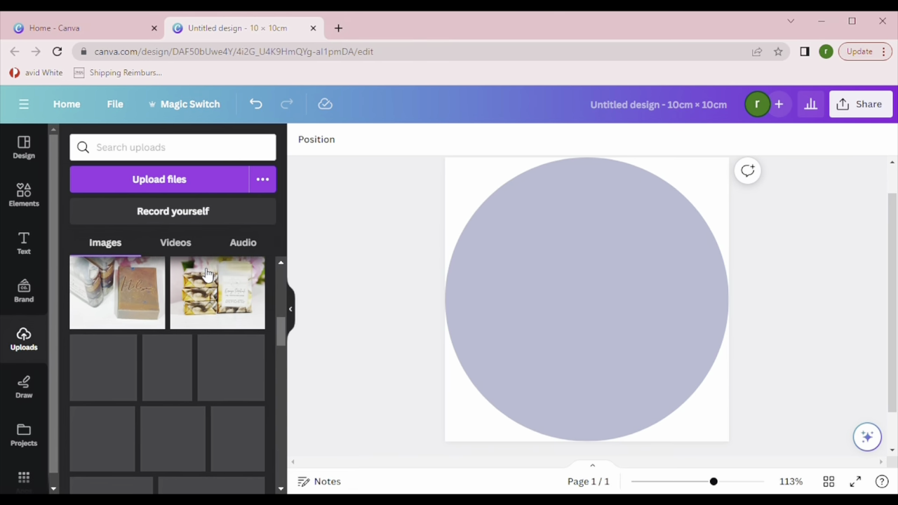
scroll(207, 274, "down", 1)
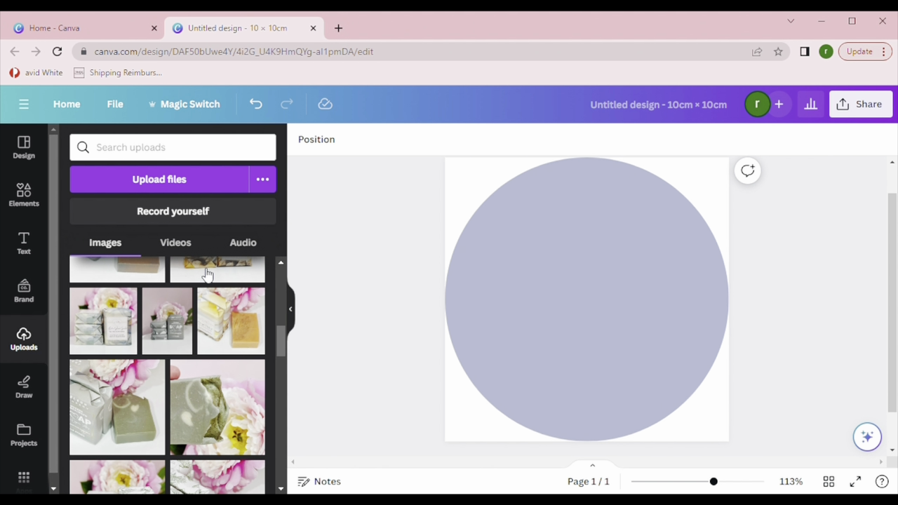
scroll(207, 273, "down", 5)
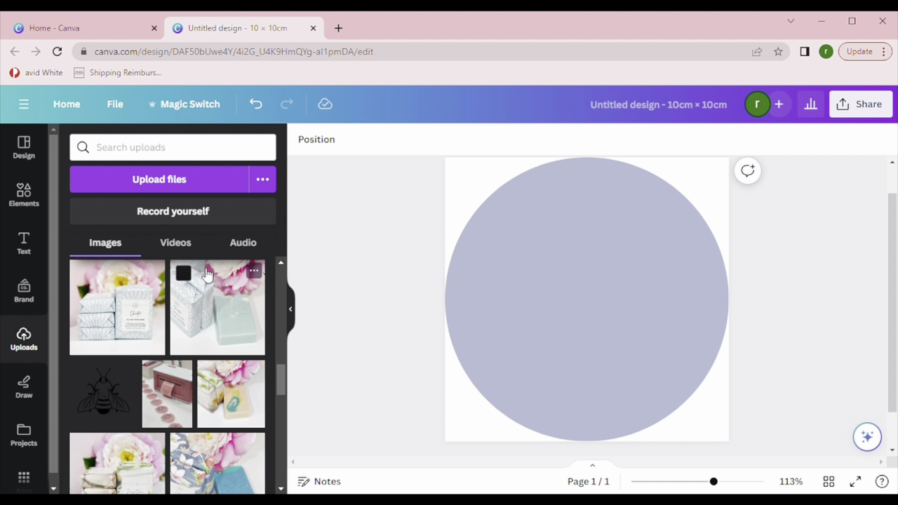
scroll(207, 274, "down", 2)
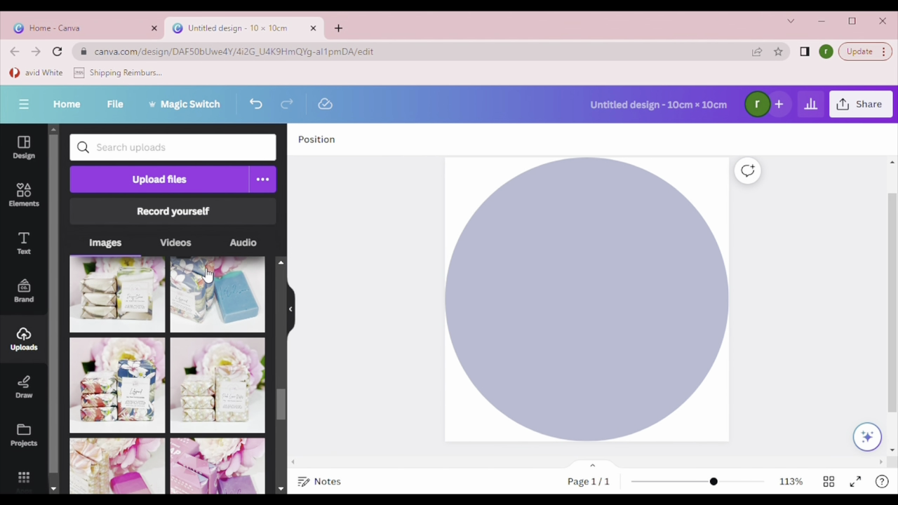
scroll(206, 275, "up", 1)
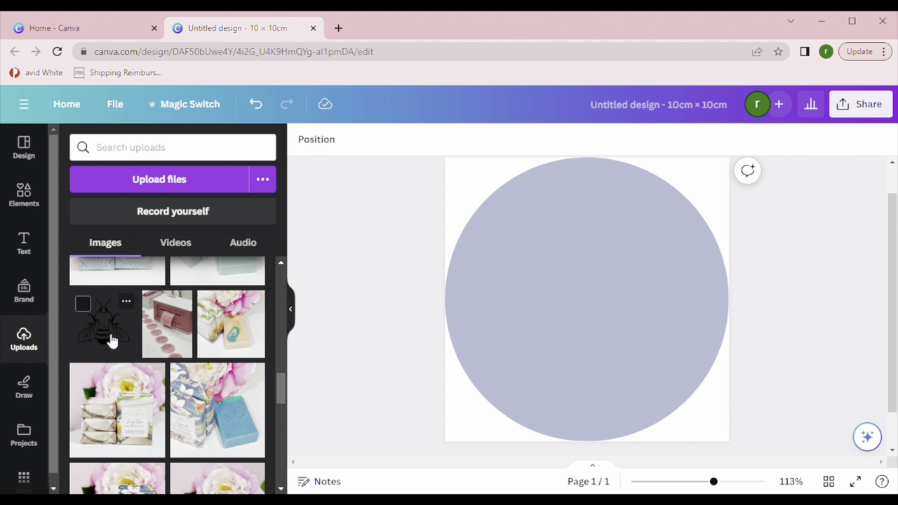
scroll(196, 345, "down", 1)
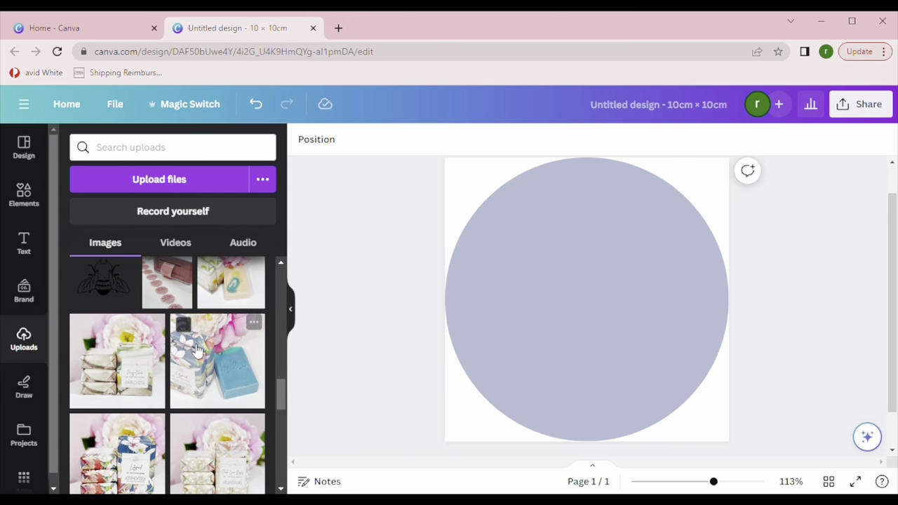
scroll(197, 351, "down", 5)
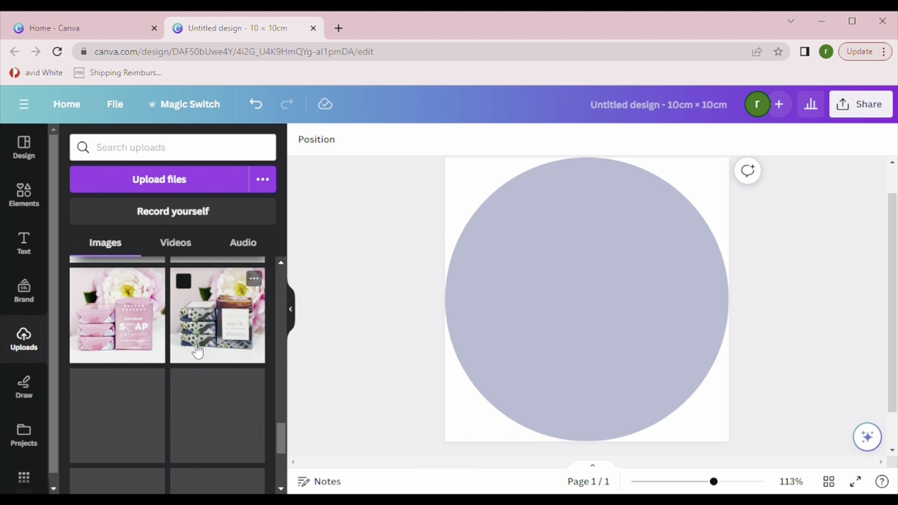
scroll(197, 350, "down", 5)
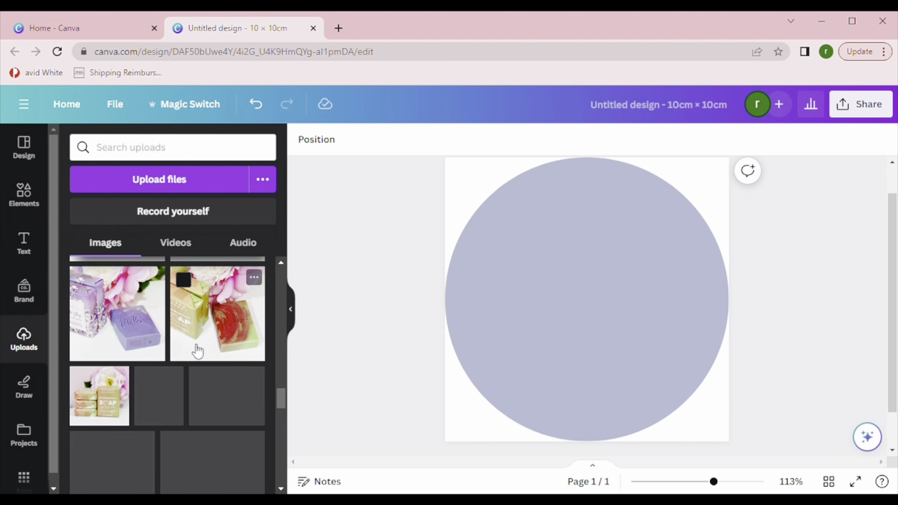
scroll(197, 351, "down", 1)
scroll(197, 351, "down", 5)
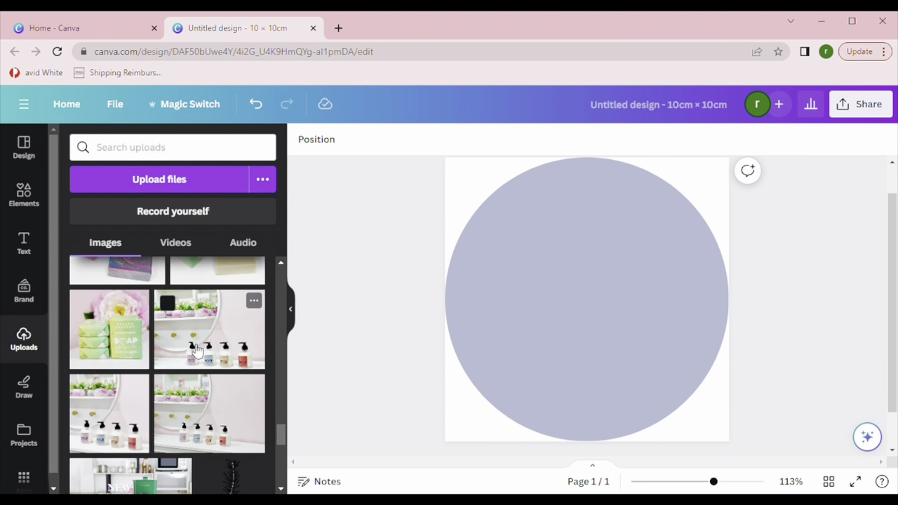
scroll(197, 351, "down", 5)
scroll(197, 351, "down", 2)
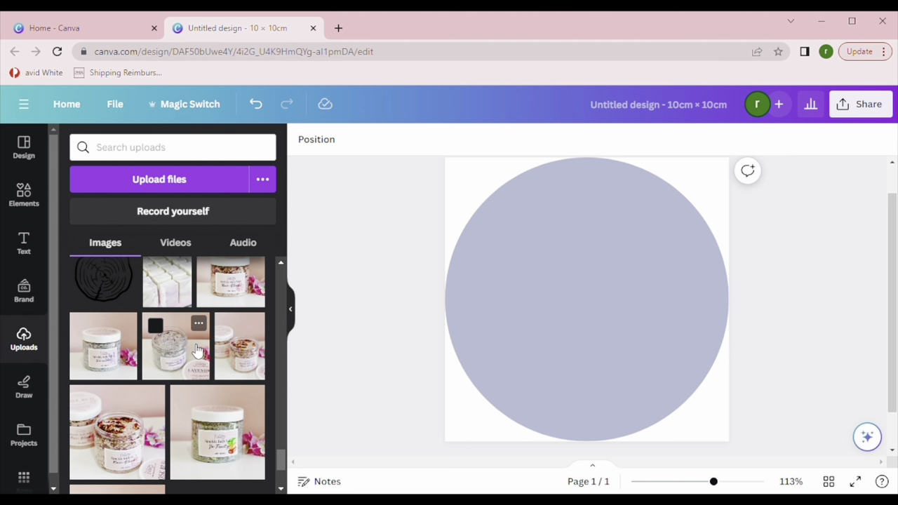
scroll(198, 351, "down", 3)
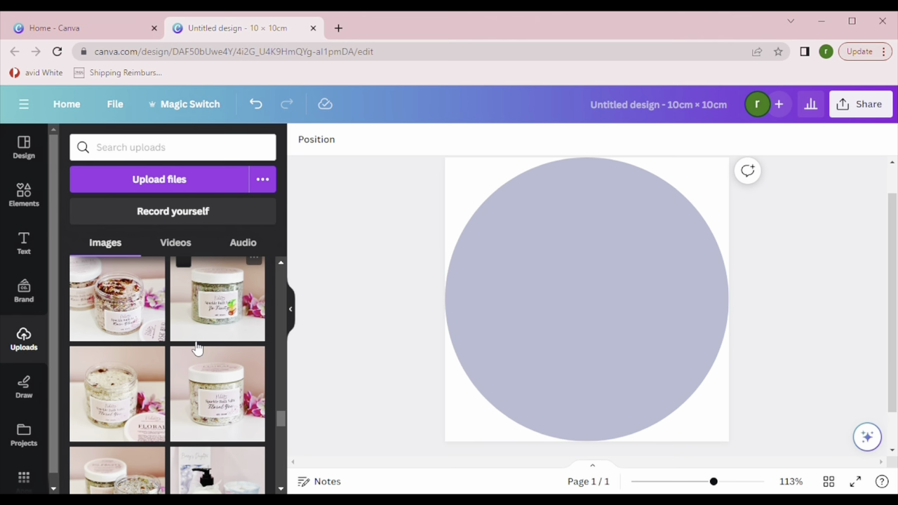
scroll(198, 349, "down", 4)
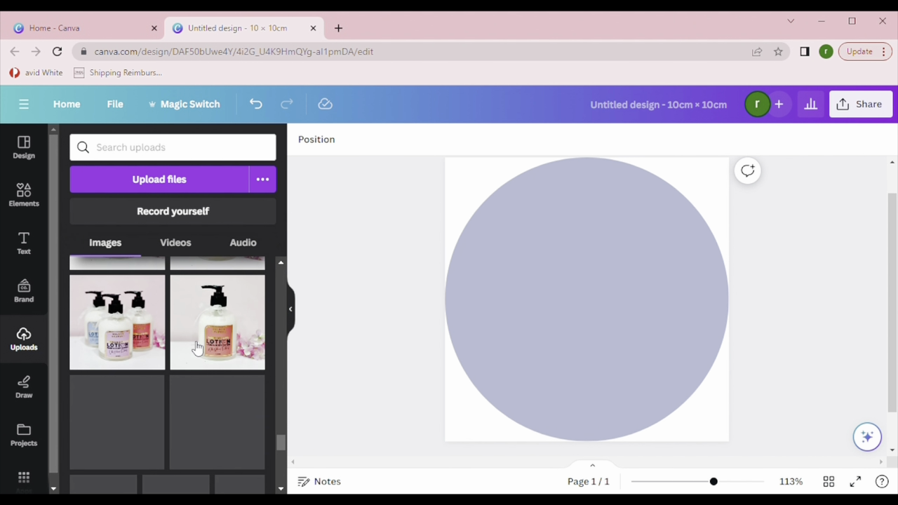
scroll(198, 349, "down", 5)
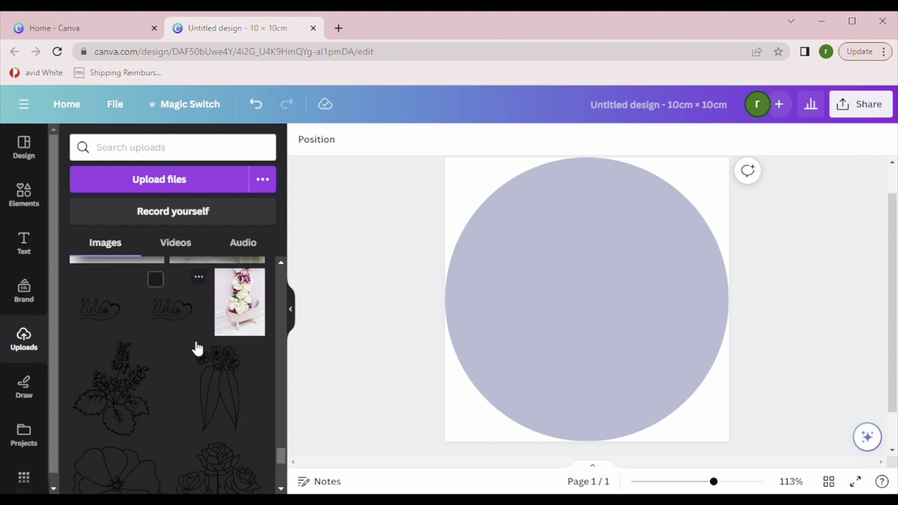
left_click(117, 319)
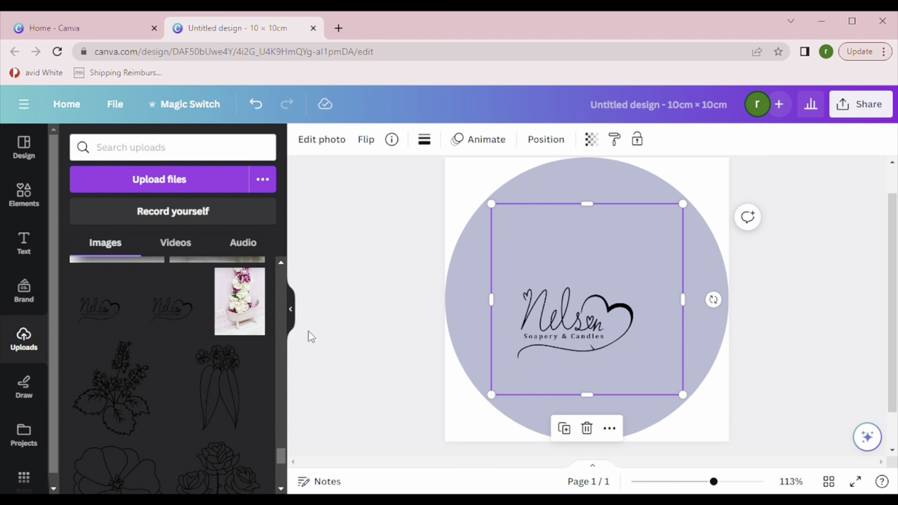
left_click_drag(586, 205, 588, 286)
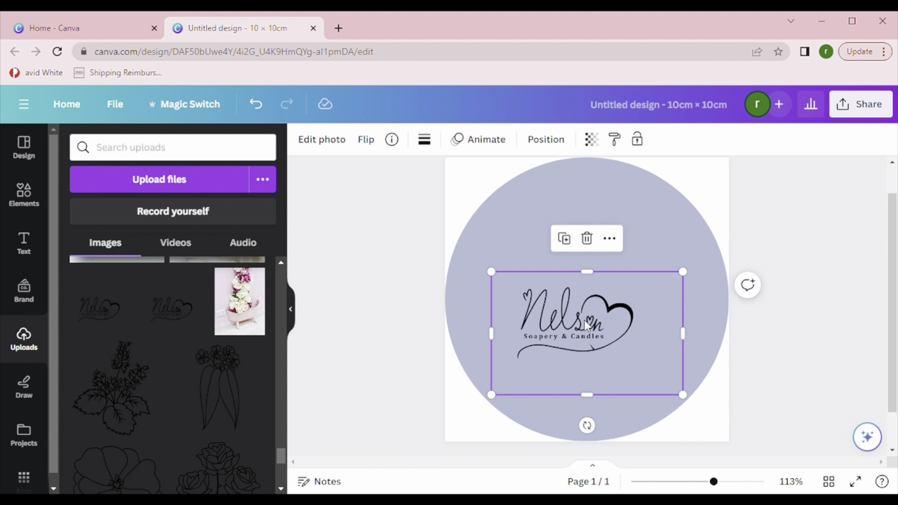
left_click(704, 330)
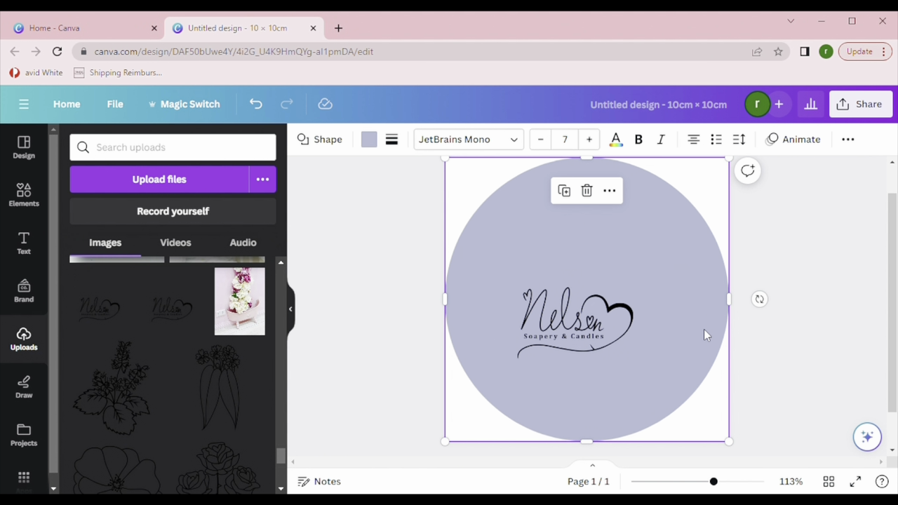
Lock the logo in place and unlock it again.
left_click(572, 334)
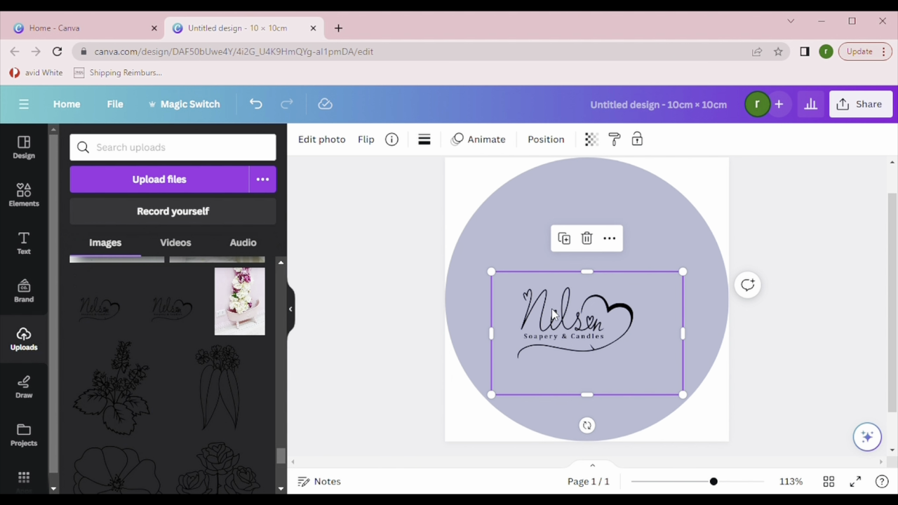
right_click(685, 398)
mouse_move(718, 397)
left_click(512, 395)
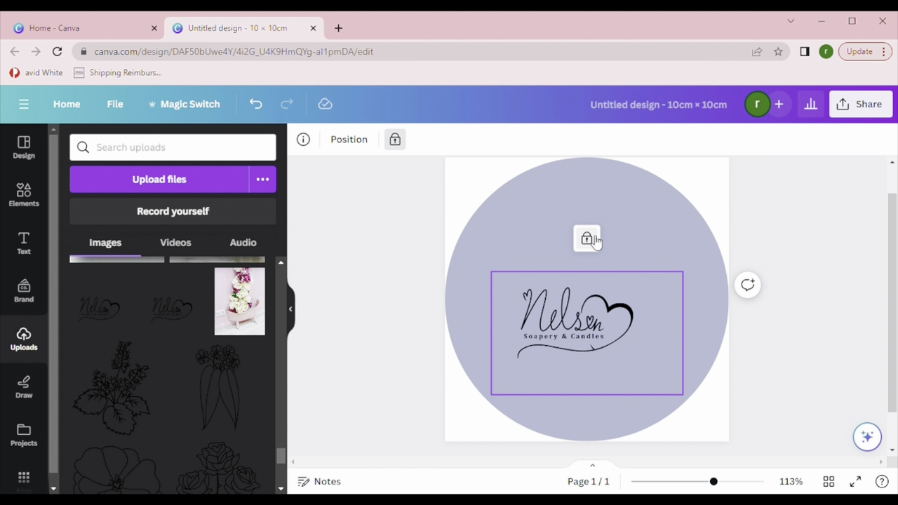
left_click(631, 263)
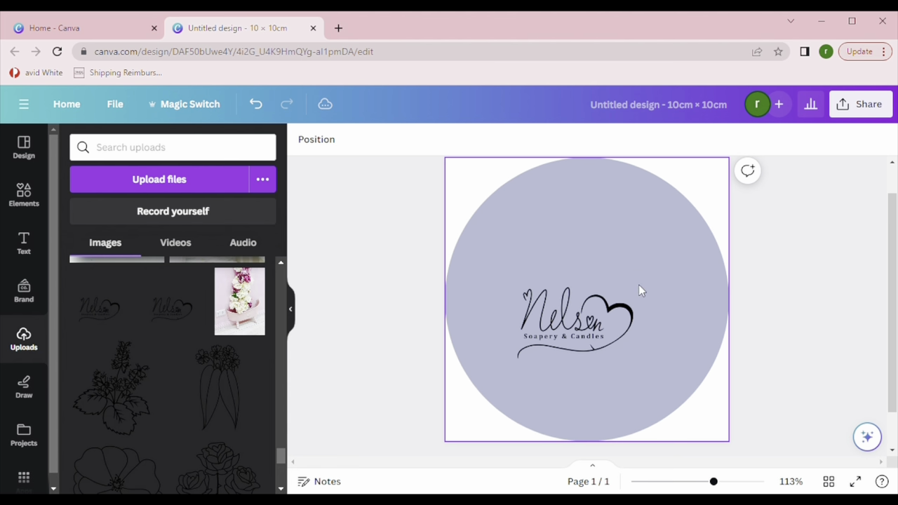
left_click(656, 317)
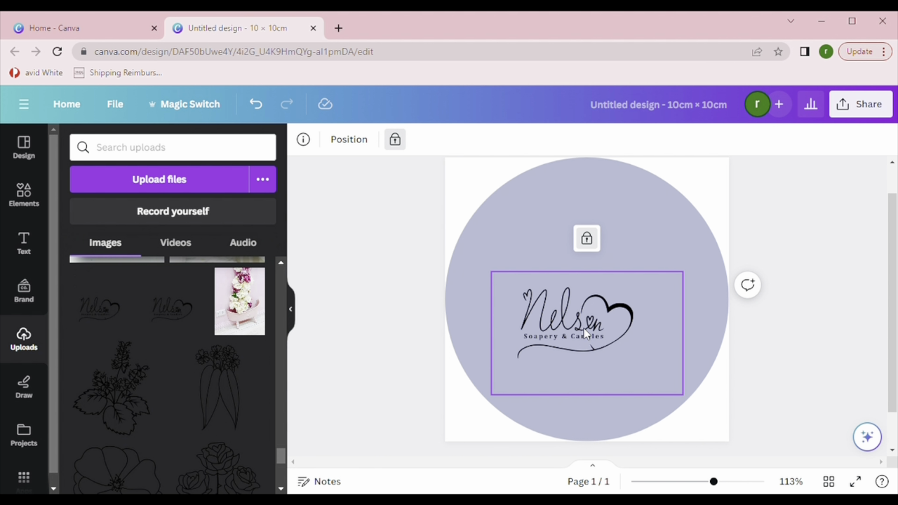
left_click(587, 239)
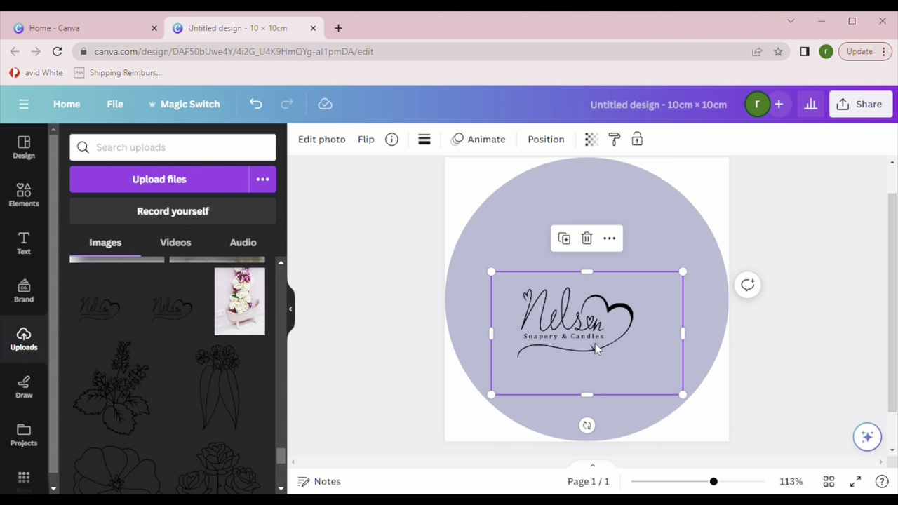
Move the logo up to the upper part of the circle.
left_click_drag(595, 343, 604, 218)
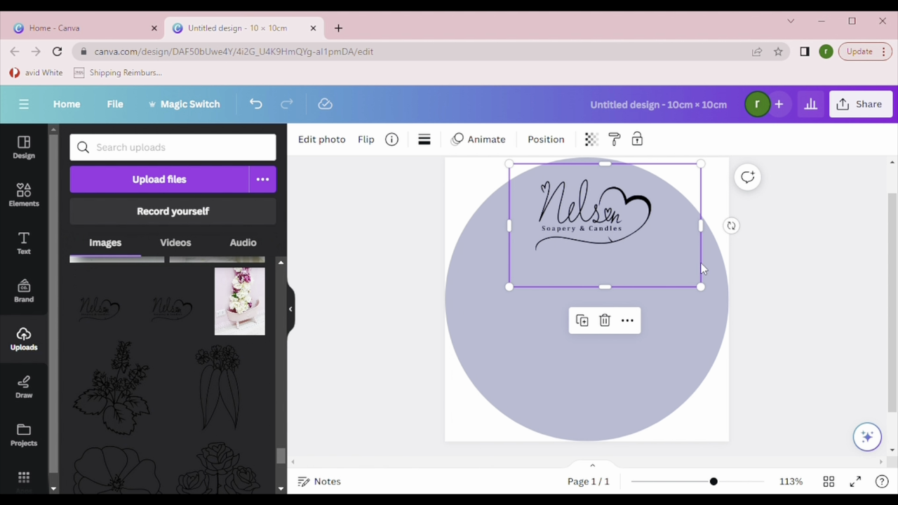
left_click(748, 303)
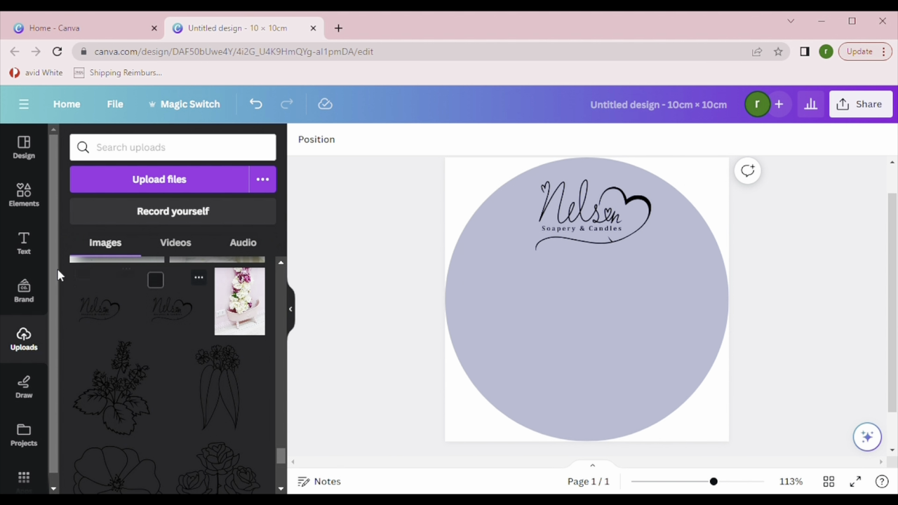
Add a subheading below the logo reading "Violet Love" and enlarge it to font size 32.3.
left_click(24, 243)
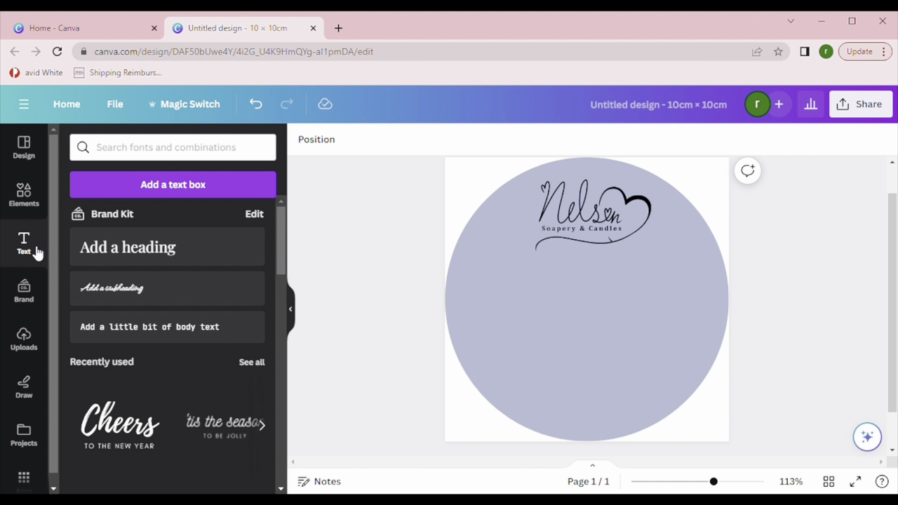
left_click(177, 297)
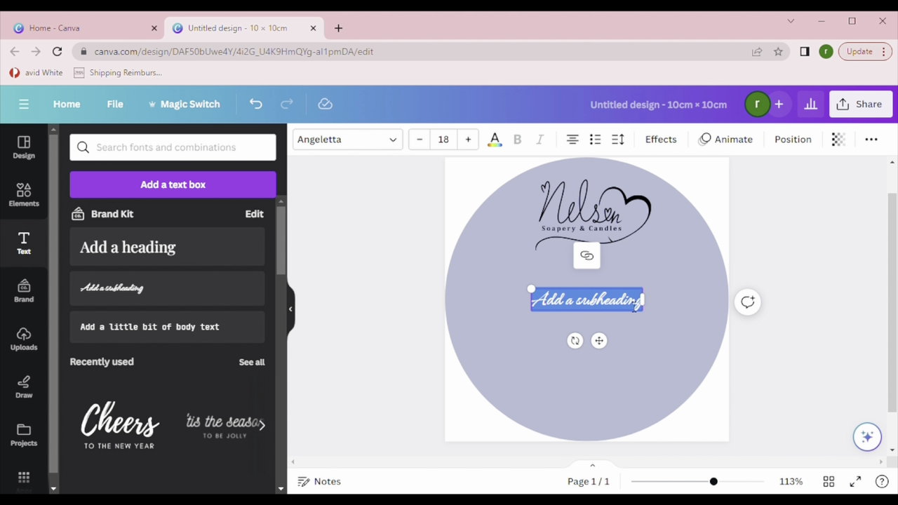
left_click(635, 307)
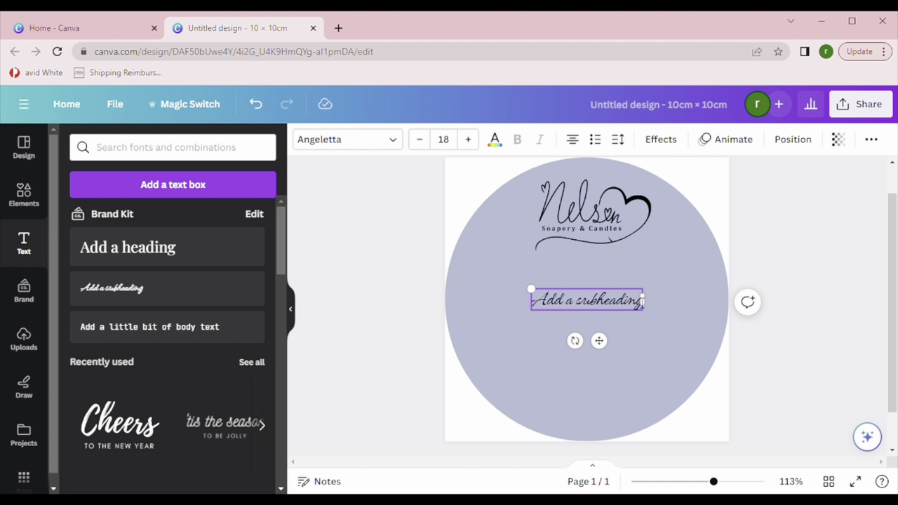
left_click_drag(642, 300, 544, 296)
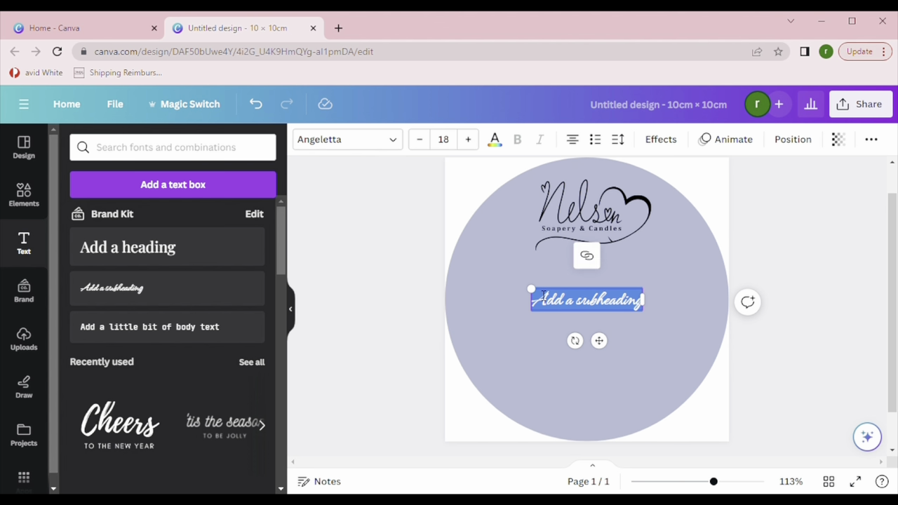
type("Vi")
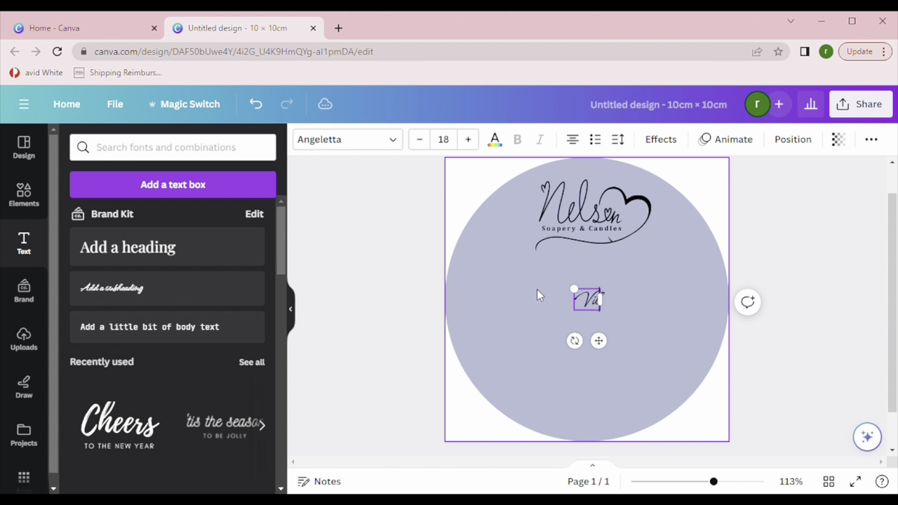
type("l")
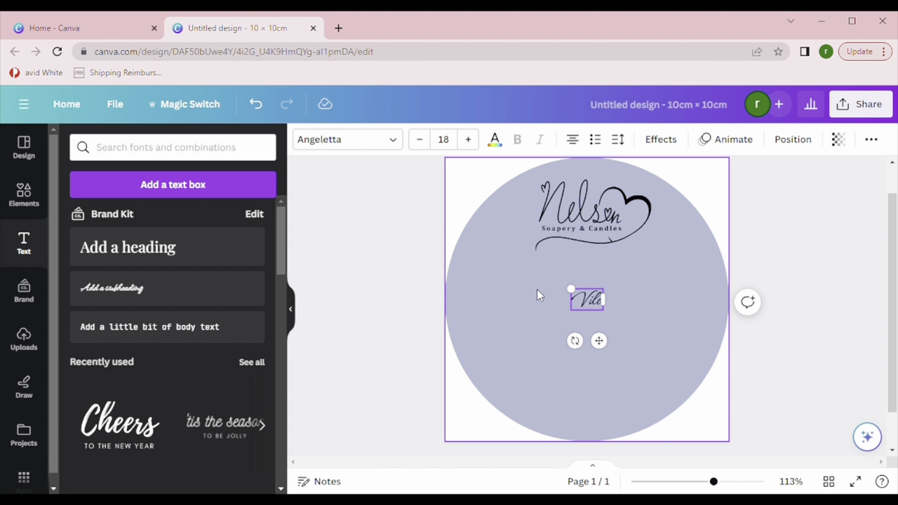
key("BackSpace")
key("BackSpace")
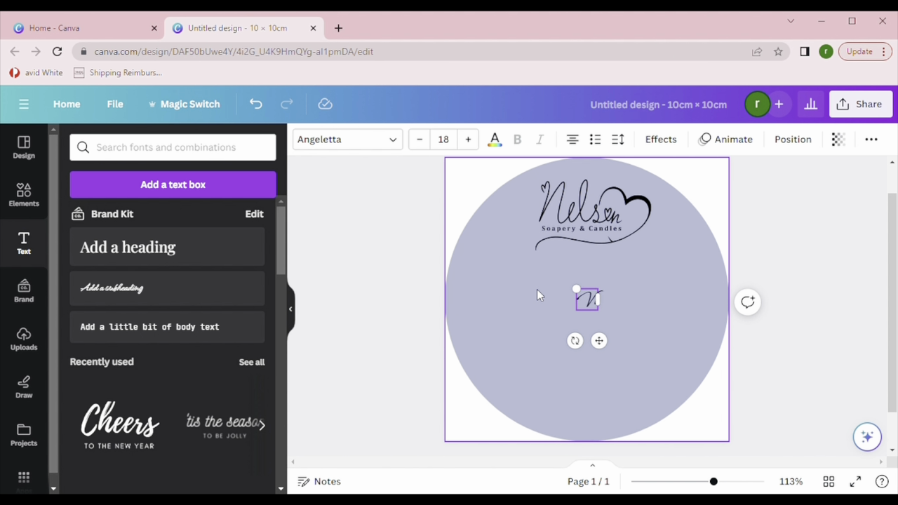
type("i")
key("BackSpace")
type("io")
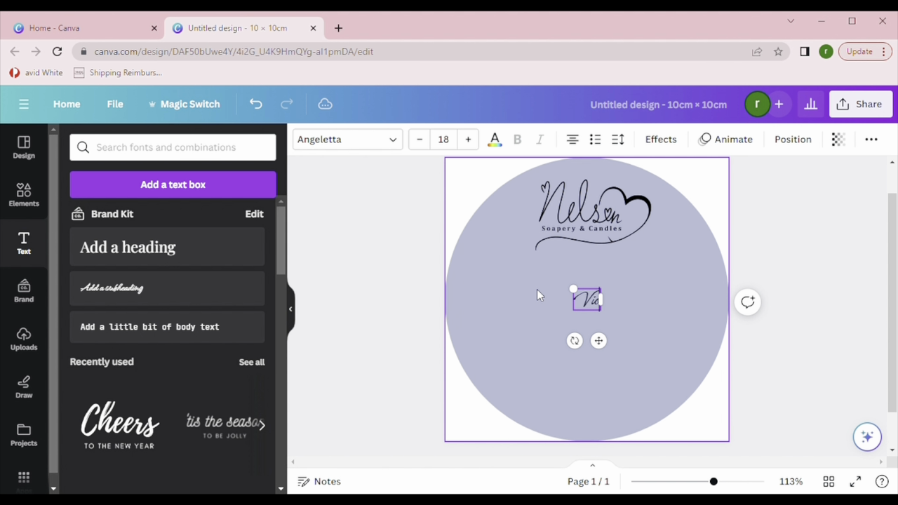
type("let Love")
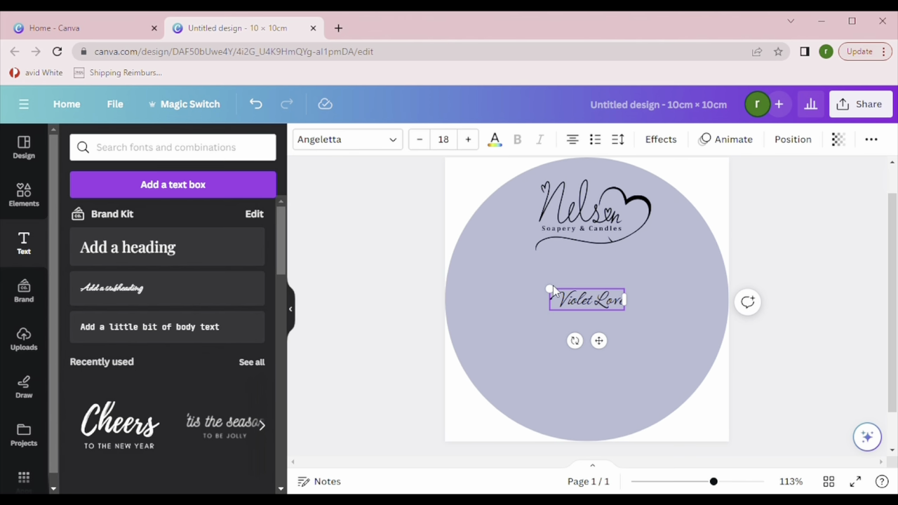
left_click_drag(551, 292, 490, 273)
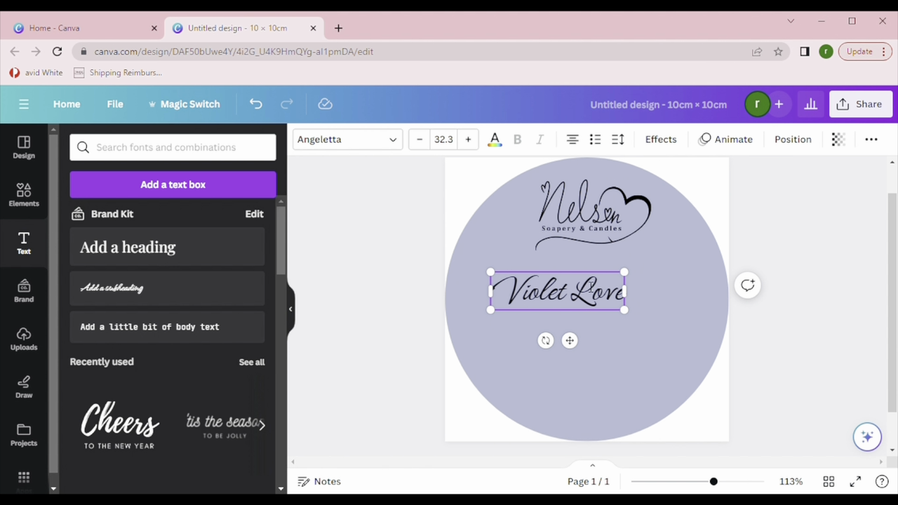
Move the "Violet Love" title slightly up and centre it horizontally under the logo.
left_click(643, 311)
left_click(585, 304)
left_click_drag(584, 305, 610, 290)
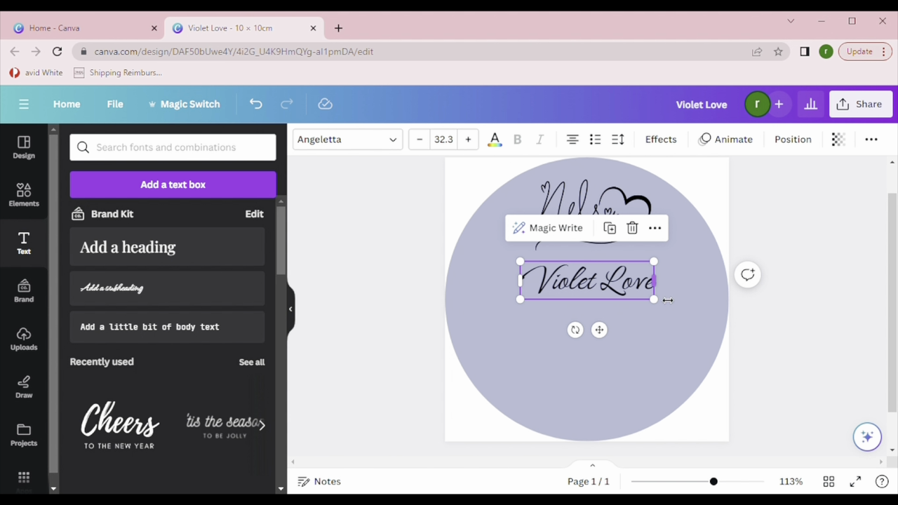
left_click(671, 329)
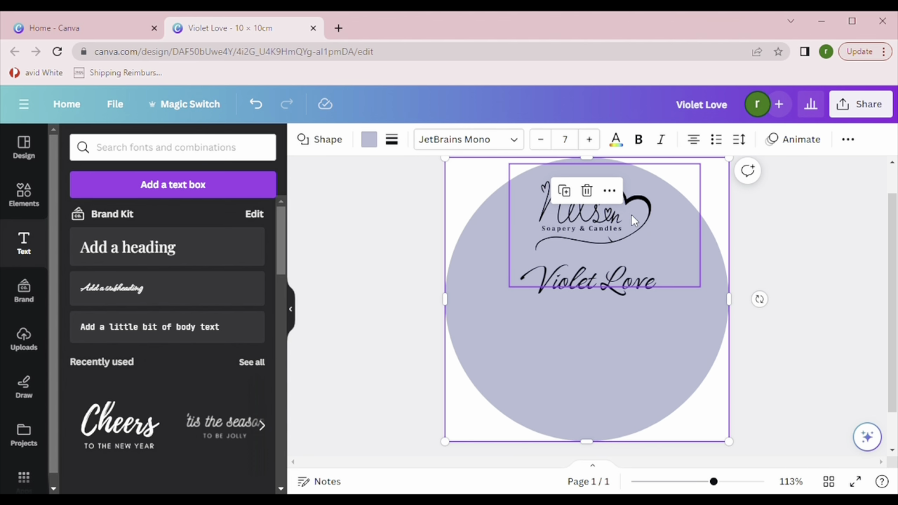
Try the Caviar Dreams font on the whole "Violet Love" title and settle on JetBrains Mono.
left_click(591, 282)
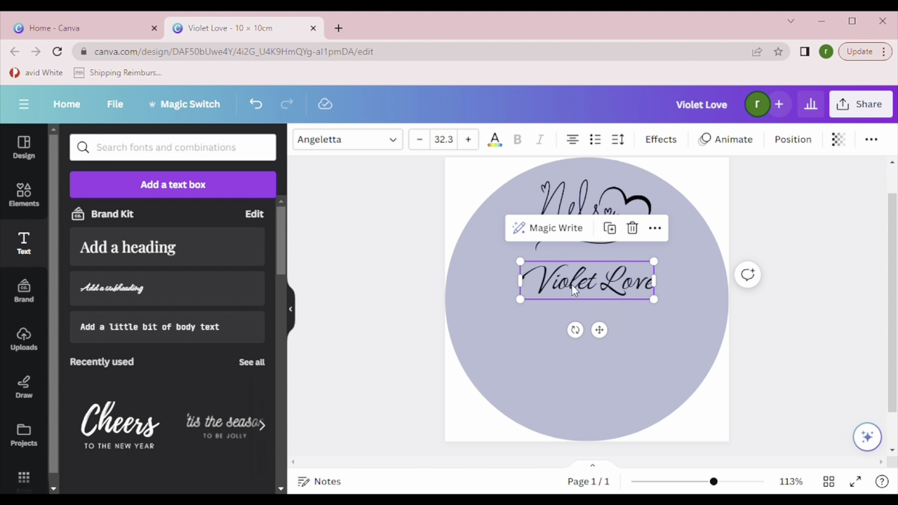
double_click(596, 284)
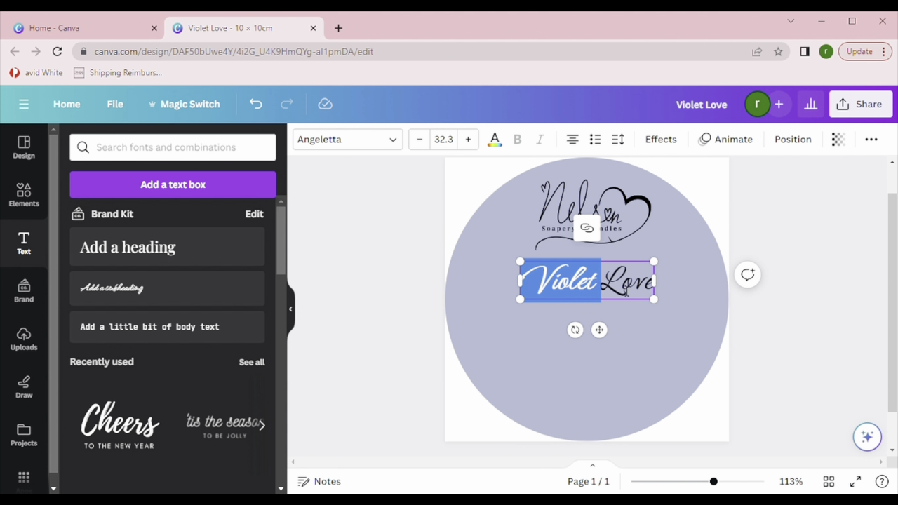
left_click_drag(658, 289, 541, 275)
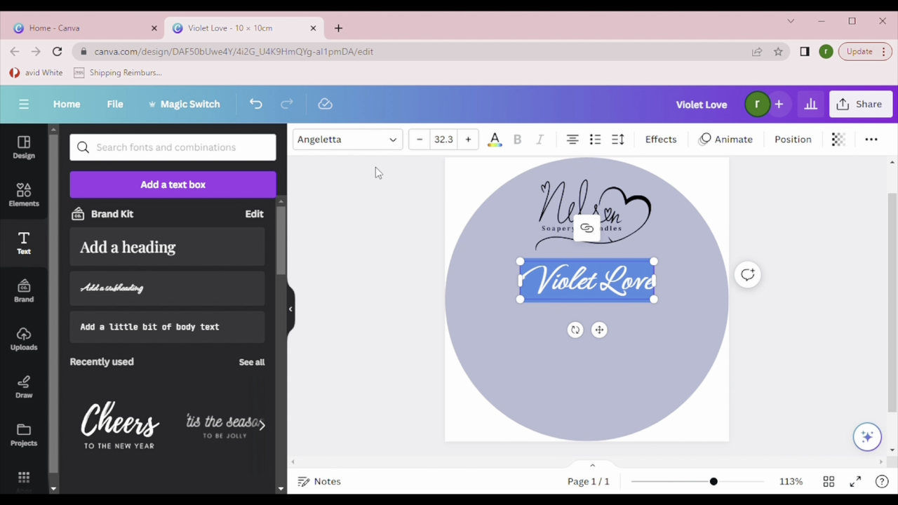
left_click(364, 147)
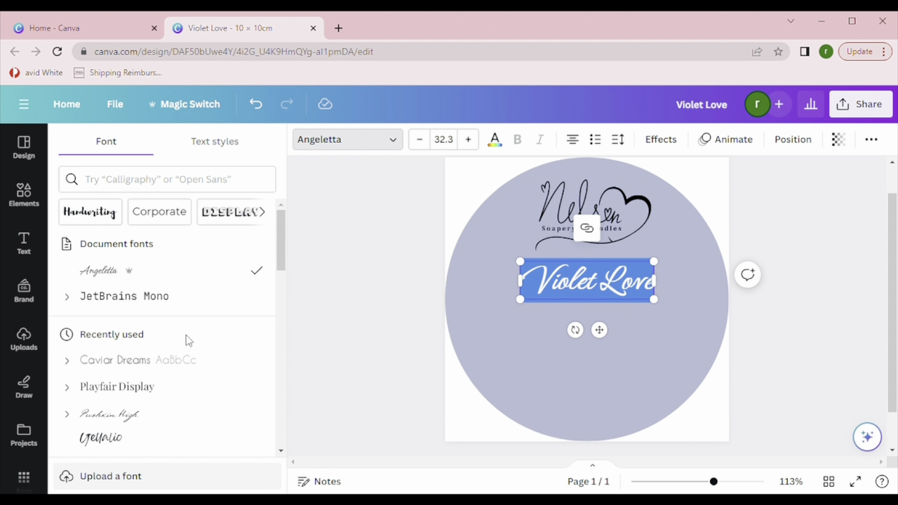
left_click(134, 367)
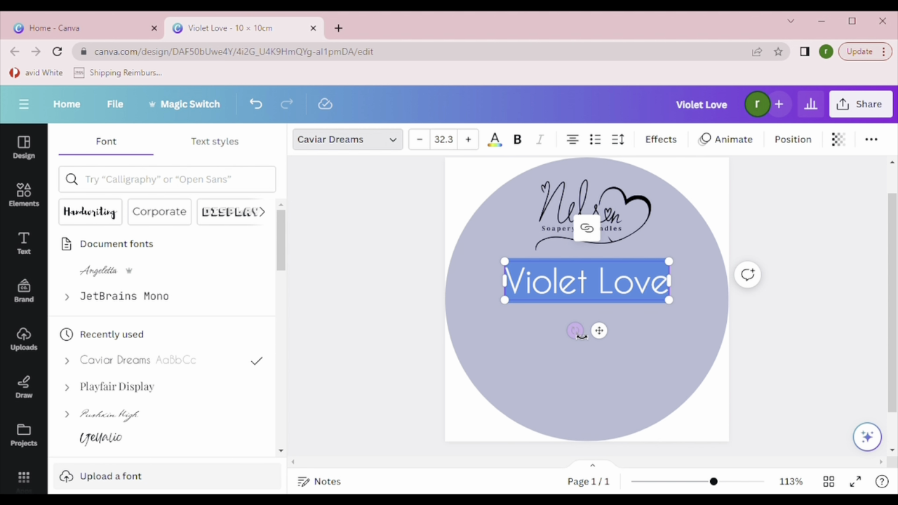
left_click(143, 298)
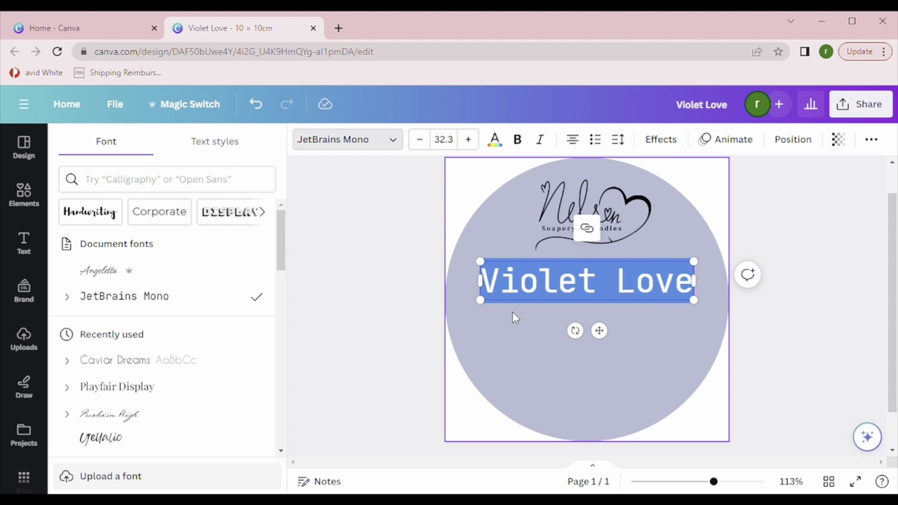
left_click(680, 314)
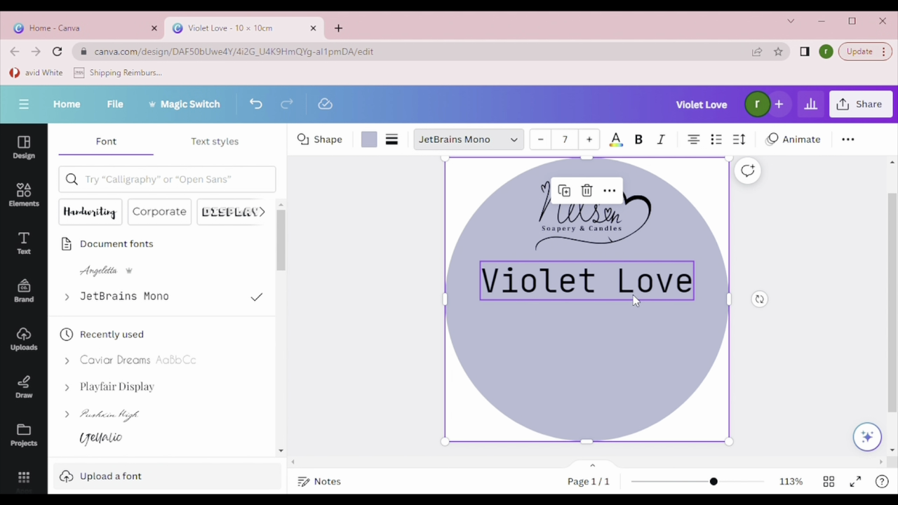
Nudge the "Violet Love" title slightly down and to the right on the circle.
left_click_drag(634, 298, 651, 307)
left_click_drag(650, 307, 644, 307)
left_click(628, 330)
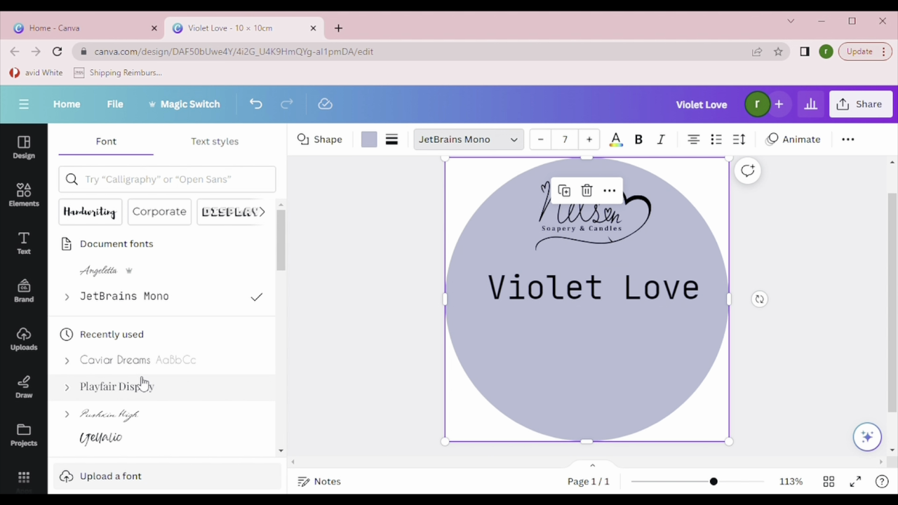
Add a body text line between the logo and the title reading "sugar body scrub".
left_click(514, 295)
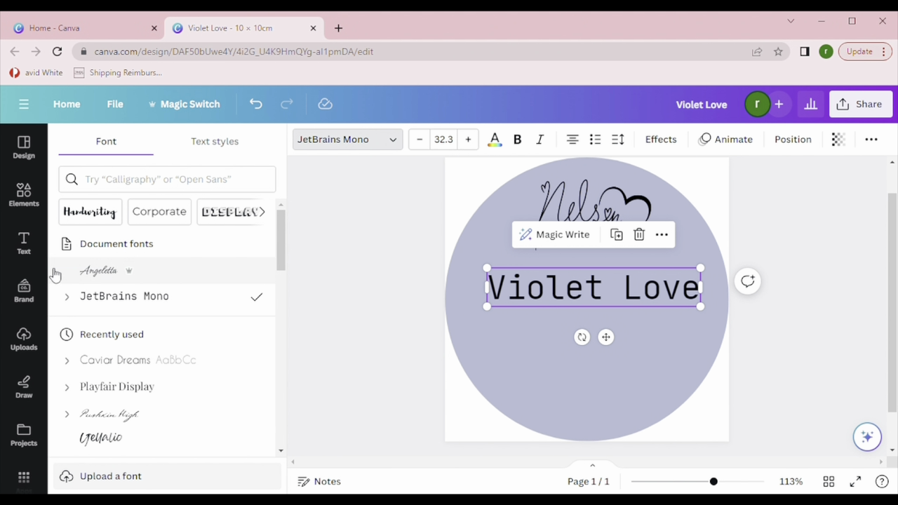
left_click(35, 252)
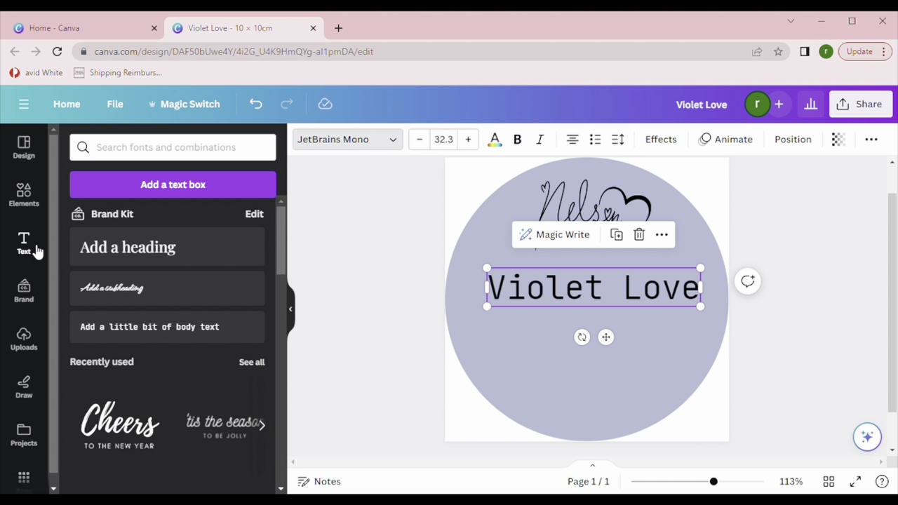
left_click(158, 337)
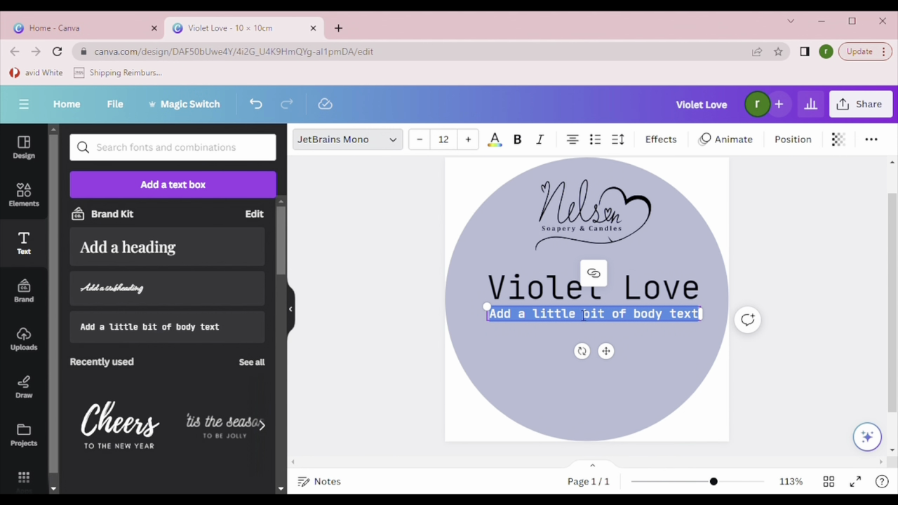
left_click(630, 343)
left_click_drag(630, 319, 633, 277)
double_click(634, 277)
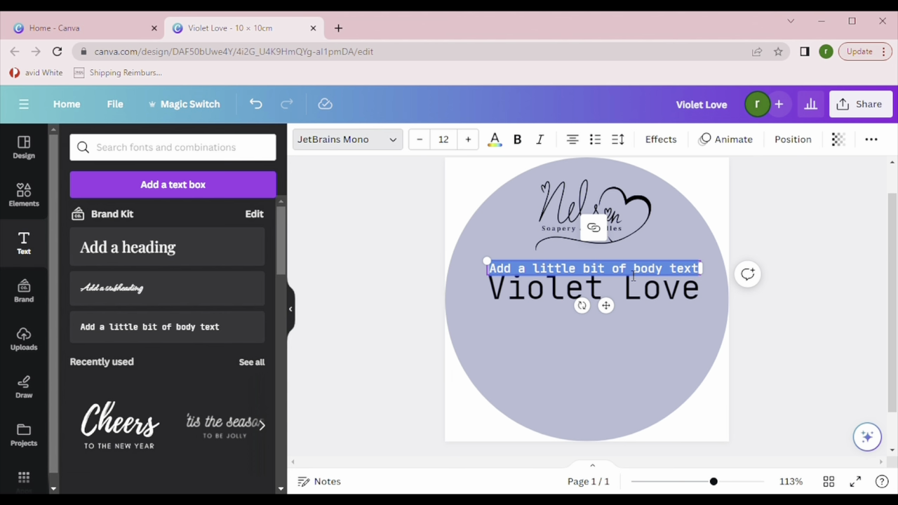
type("sugar ")
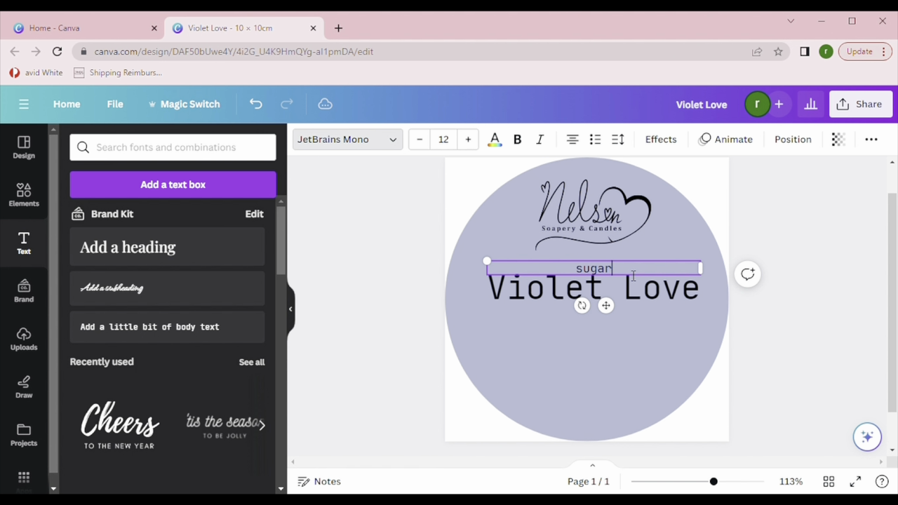
type("bod")
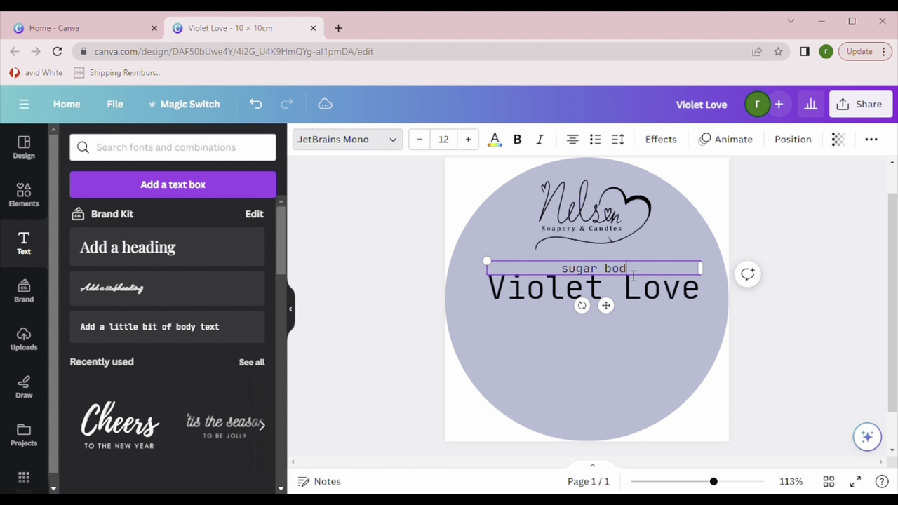
type("y scrub")
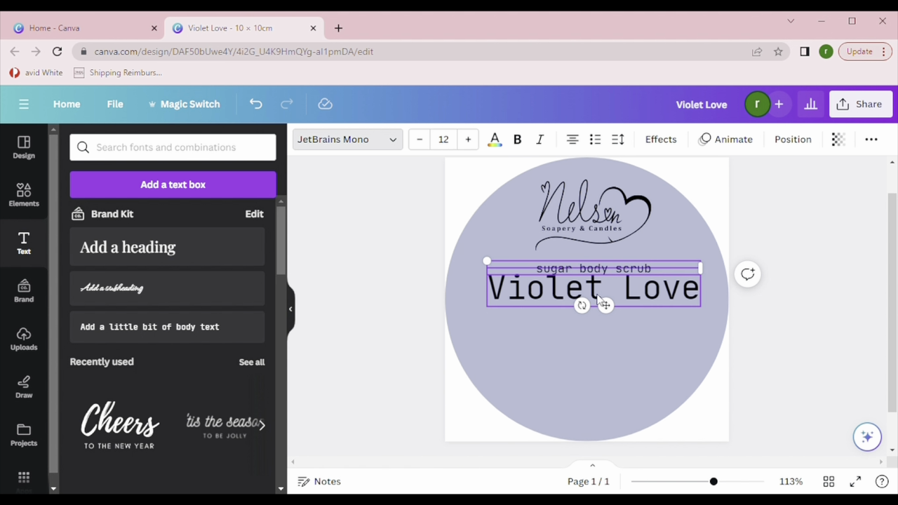
Set the "sugar body scrub" line to font size 14 and its letter spacing to 277.
left_click(468, 140)
left_click(468, 140)
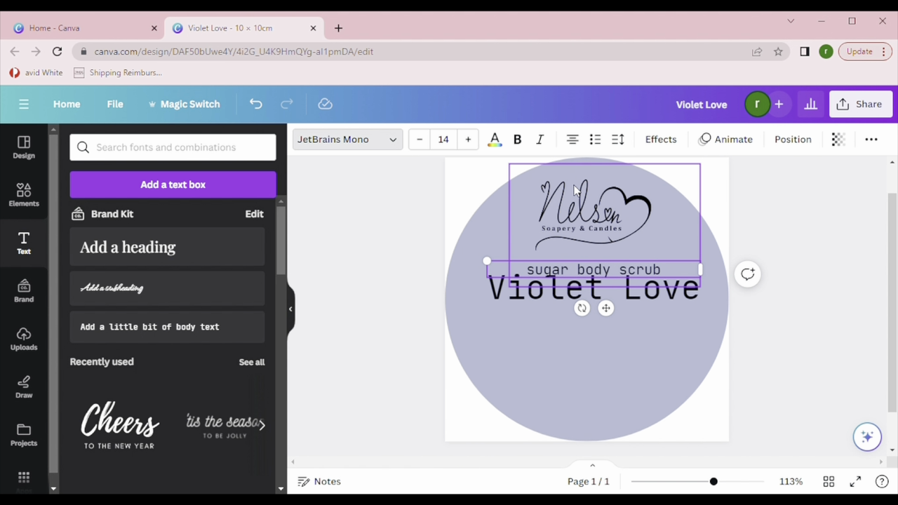
left_click(656, 271)
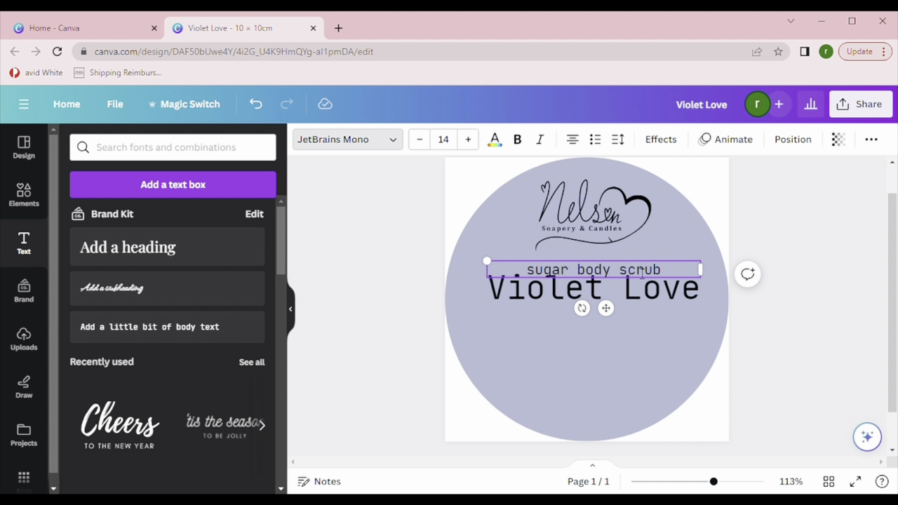
left_click(627, 145)
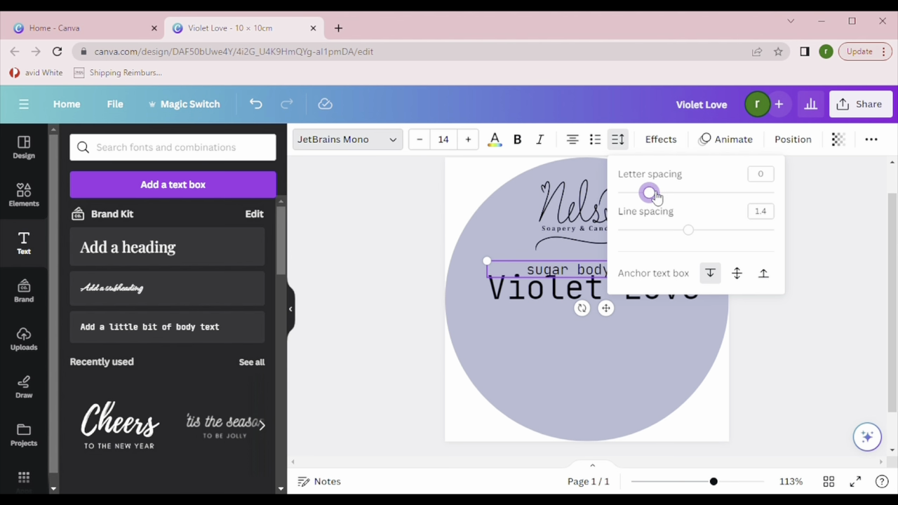
left_click_drag(675, 194, 698, 206)
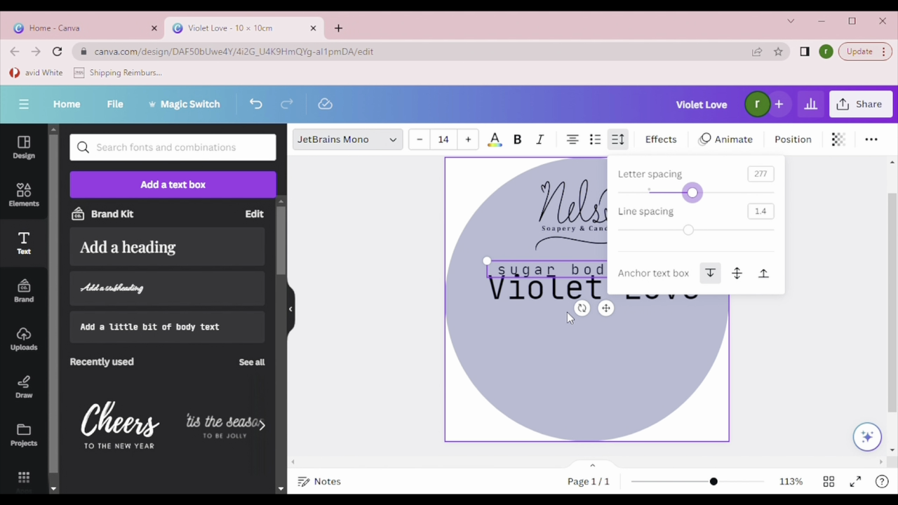
left_click(567, 312)
Try list formatting on the "sugar body scrub" line and return it to plain text.
left_click(591, 269)
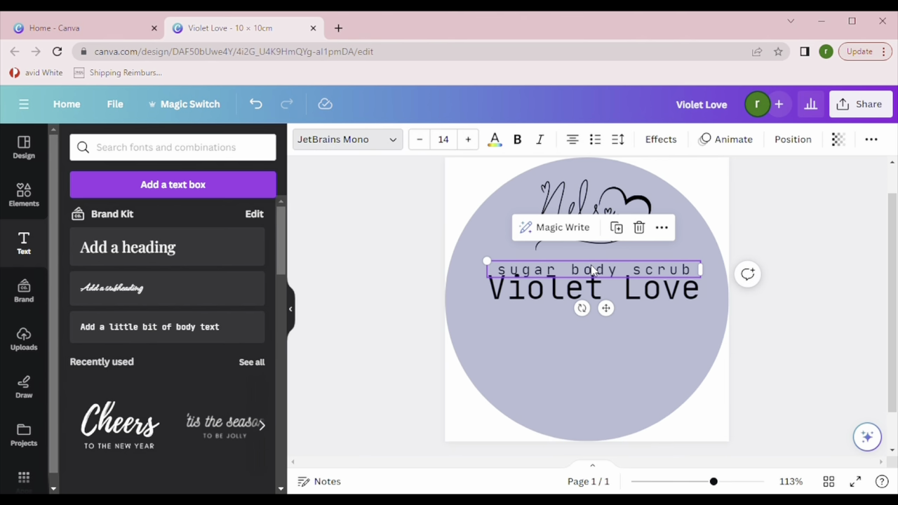
left_click(595, 141)
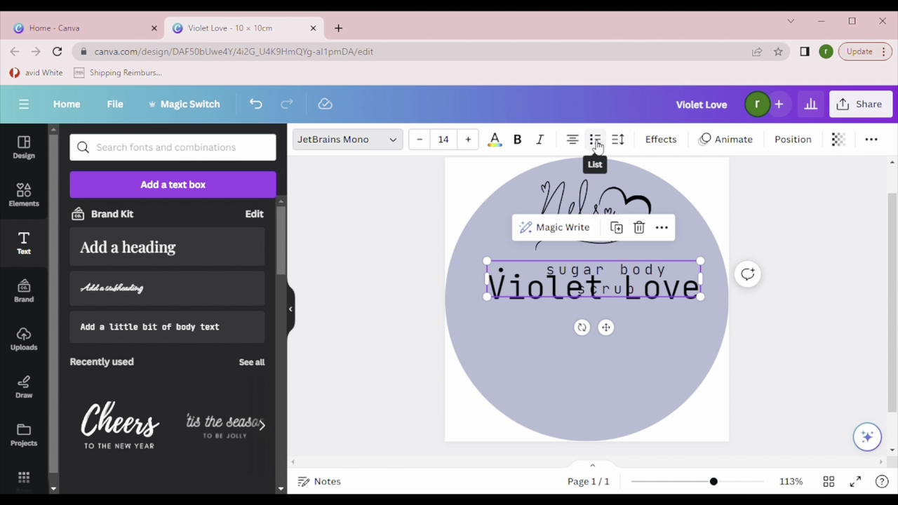
left_click(596, 141)
left_click(595, 141)
left_click(596, 141)
left_click(596, 141)
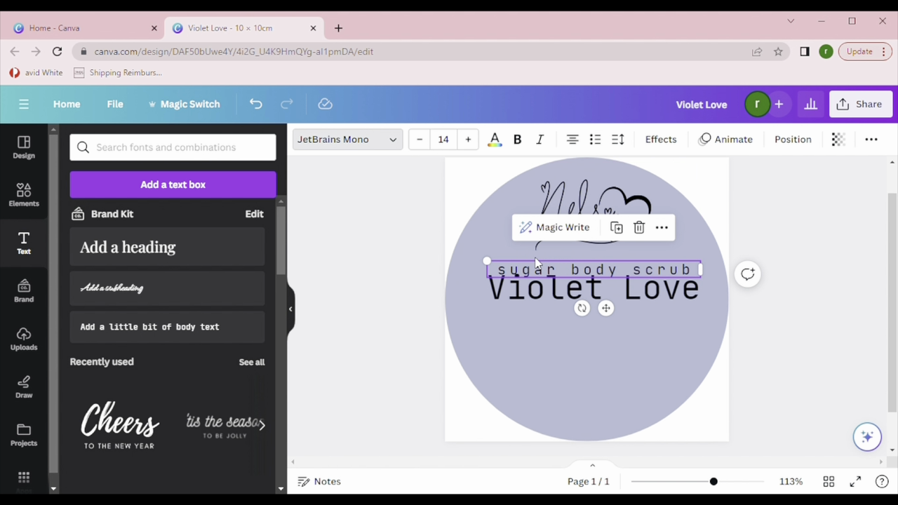
Make the "sugar body scrub" line bold and retype it in capitals as "SUGAR BODY SCRUB".
double_click(603, 279)
left_click_drag(698, 269, 496, 271)
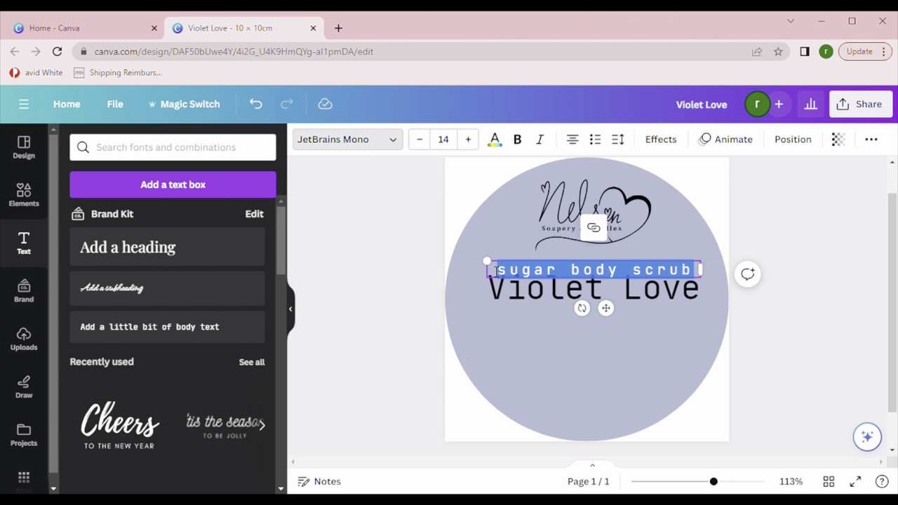
left_click(520, 141)
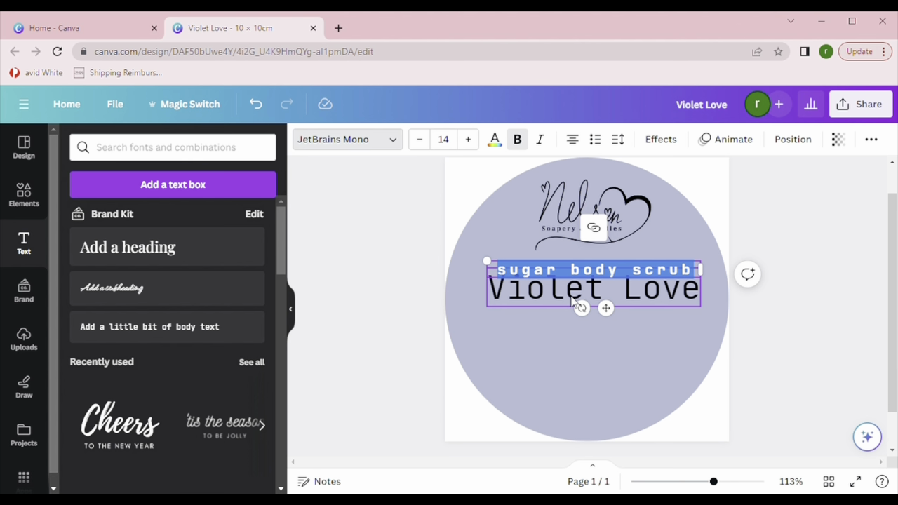
type("SUGAR")
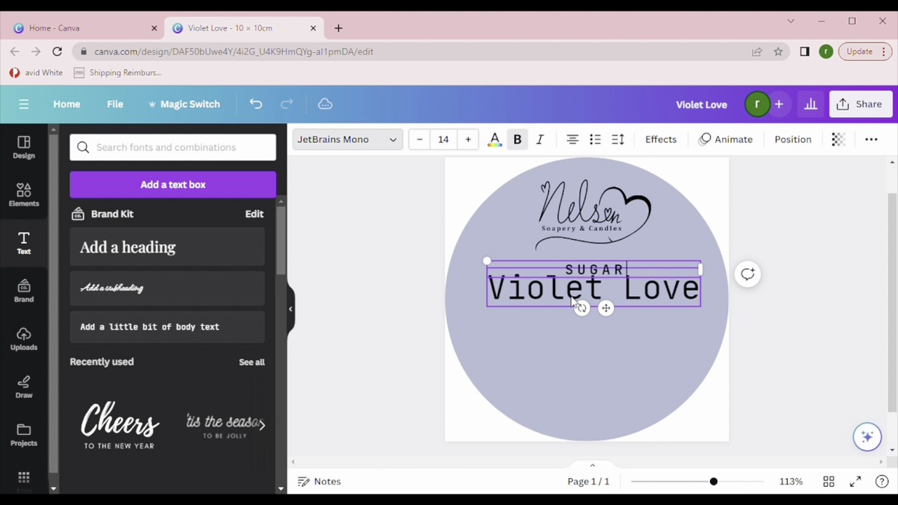
type(" BODY SCRU")
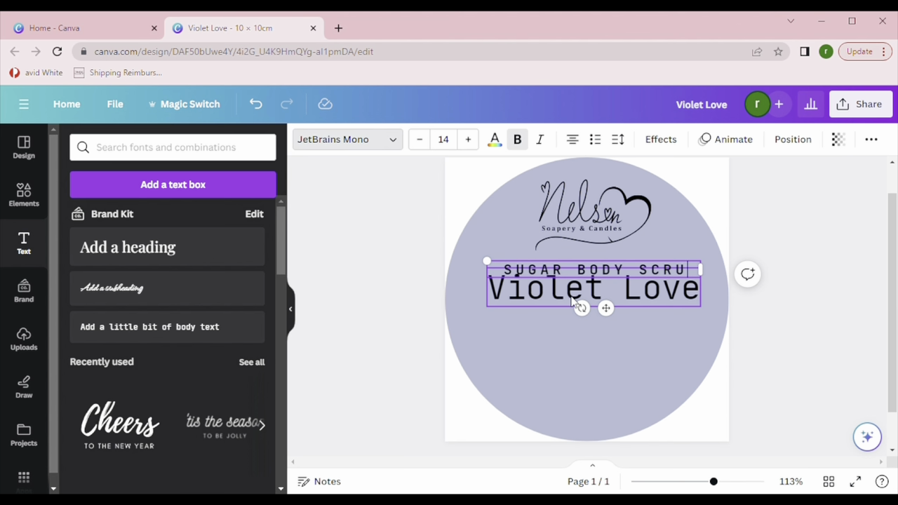
type("B")
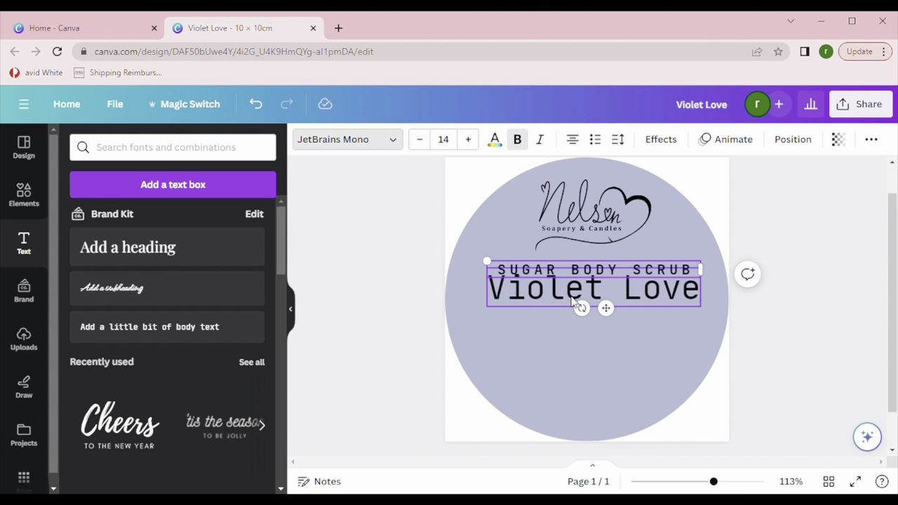
left_click(632, 343)
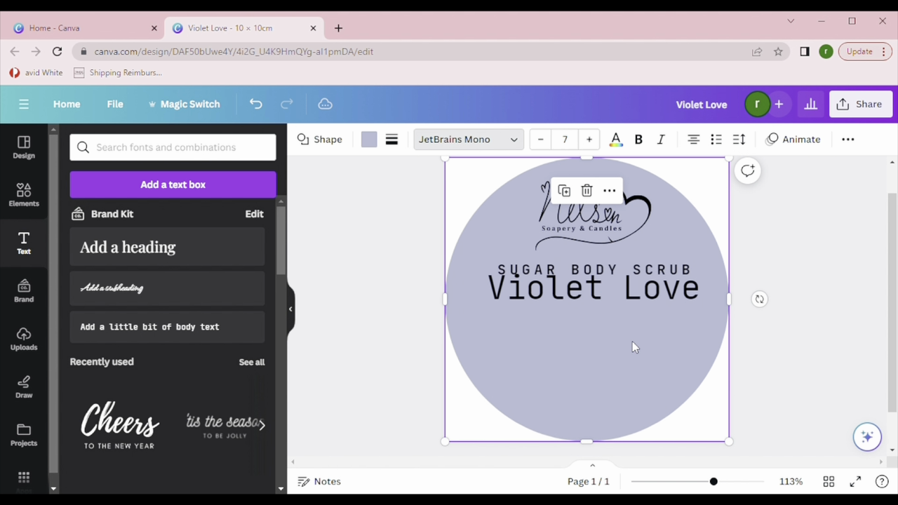
Move the "Violet Love" title down directly below the "SUGAR BODY SCRUB" line and centre it horizontally on the circle.
left_click(632, 299)
left_click_drag(632, 300, 635, 312)
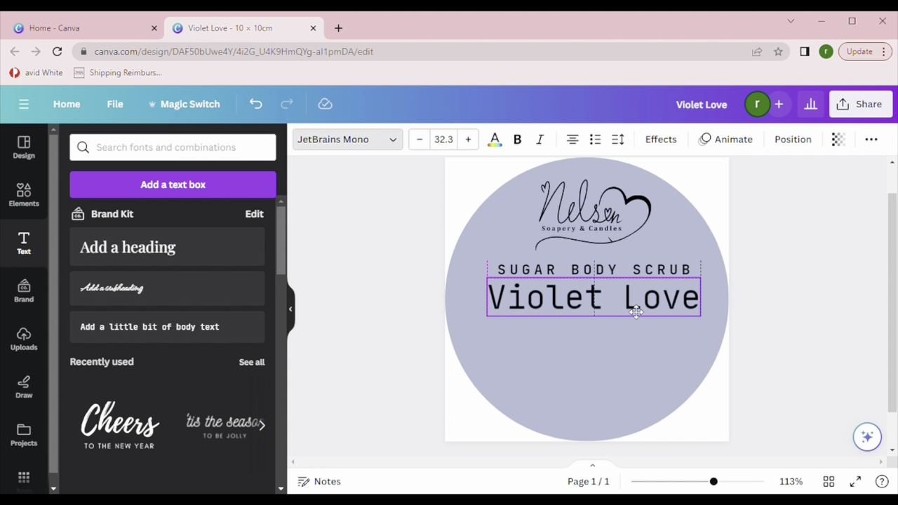
left_click_drag(635, 313, 628, 313)
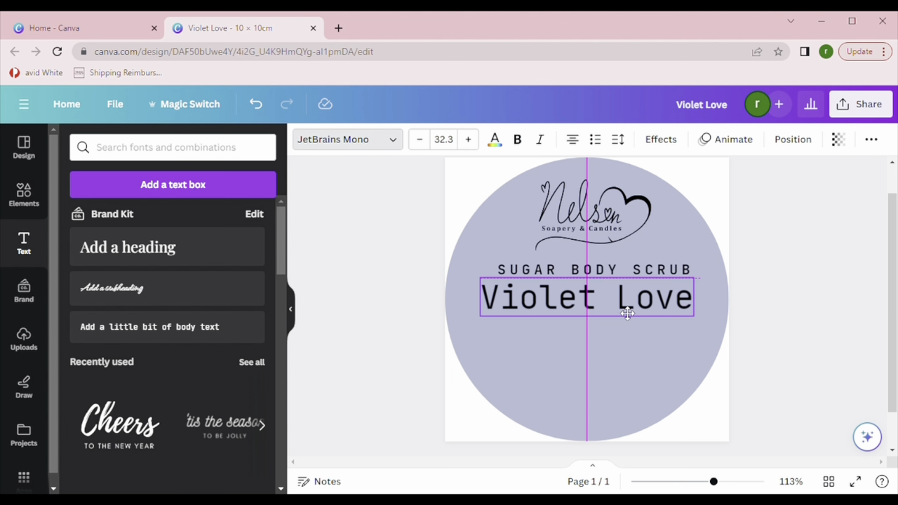
left_click_drag(628, 313, 628, 319)
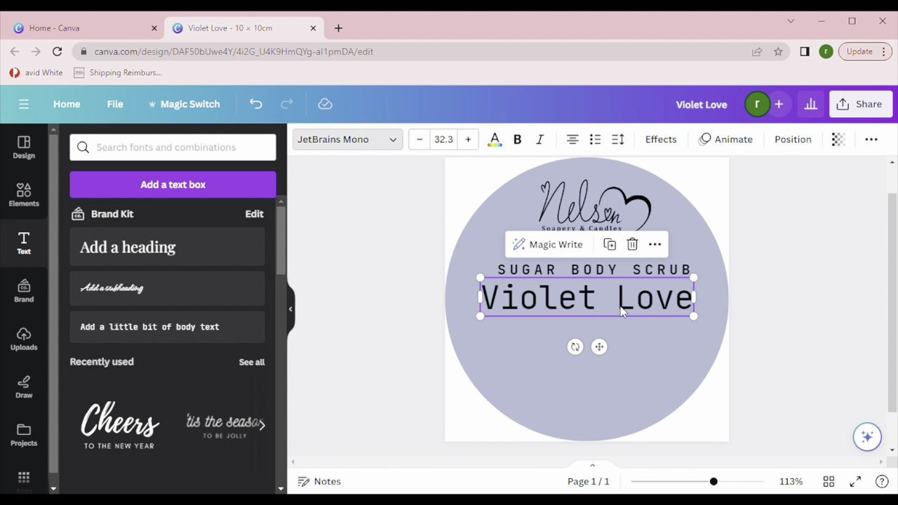
left_click(629, 330)
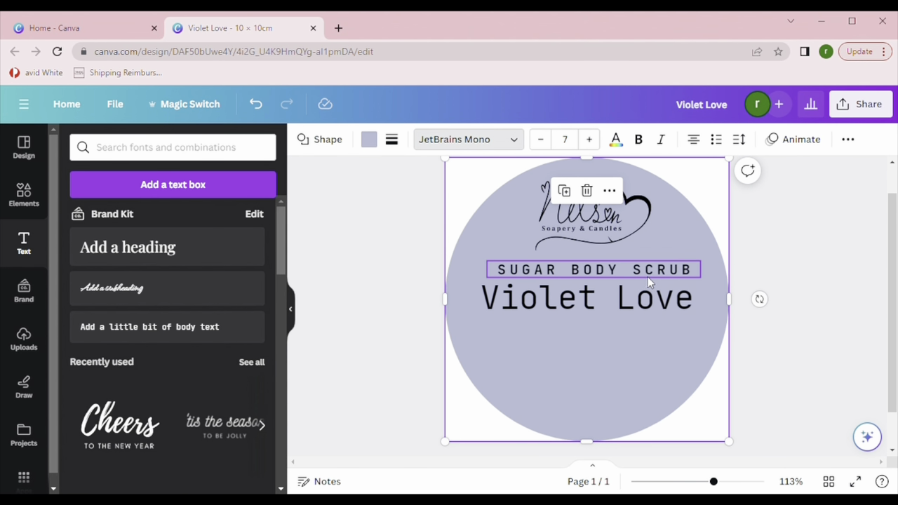
Shift the "SUGAR BODY SCRUB" line so it is centred above the "Violet Love" title.
left_click(647, 277)
left_click_drag(643, 277, 647, 284)
left_click(672, 337)
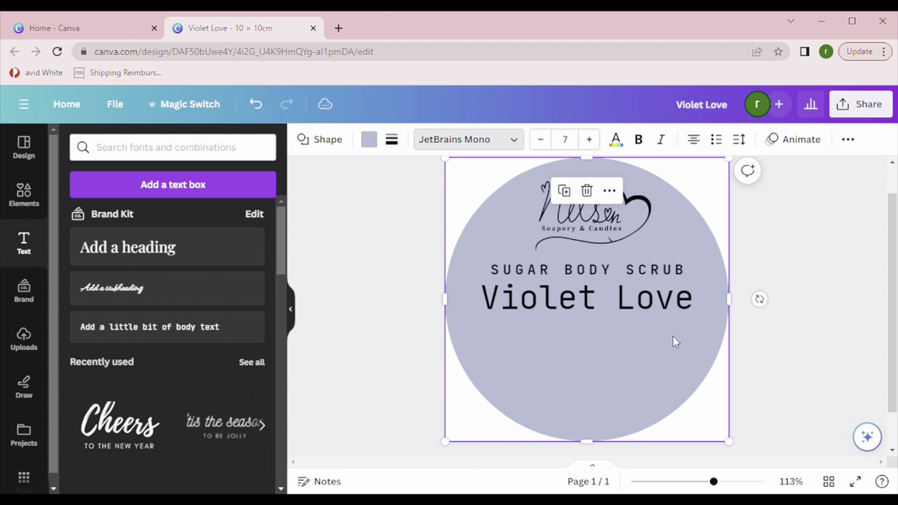
Nudge the "SUGAR BODY SCRUB" line down and slightly right so it sits closer above the "Violet Love" title.
left_click(647, 272)
mouse_move(647, 272)
left_mouse_down()
mouse_move(654, 283)
mouse_move(655, 274)
left_mouse_up()
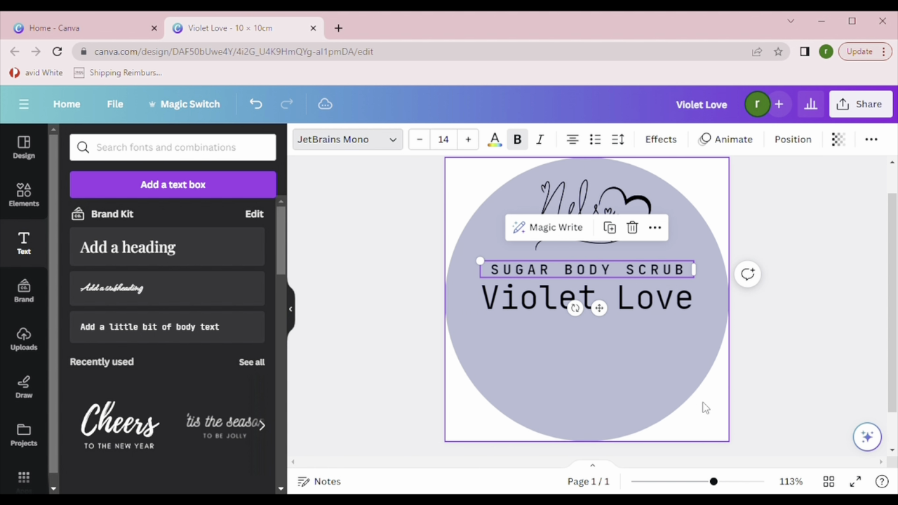
left_click_drag(714, 481, 741, 483)
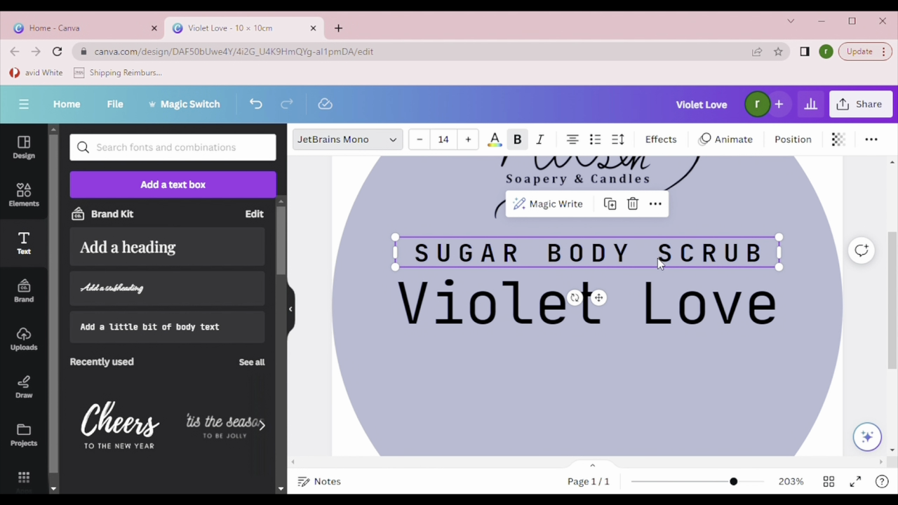
left_click_drag(660, 260, 664, 266)
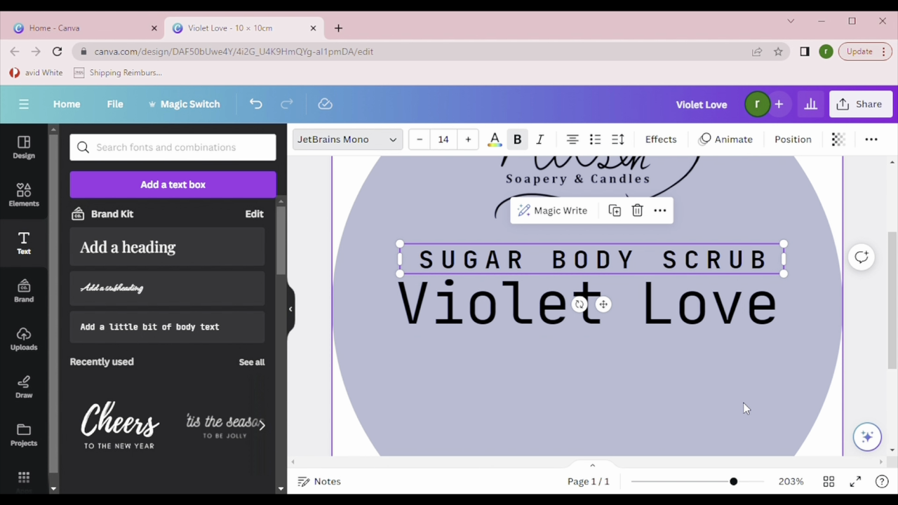
scroll(742, 376, "down", 1)
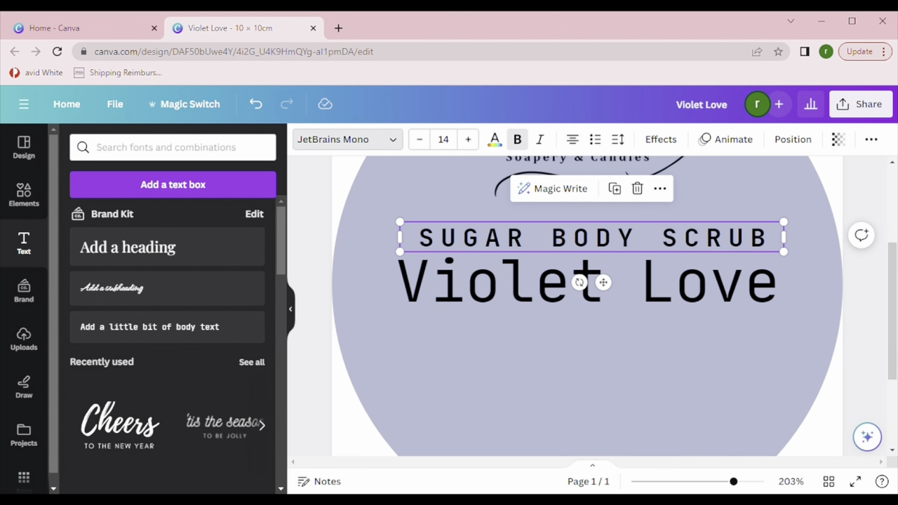
left_click_drag(733, 482, 729, 483)
scroll(753, 426, "down", 1)
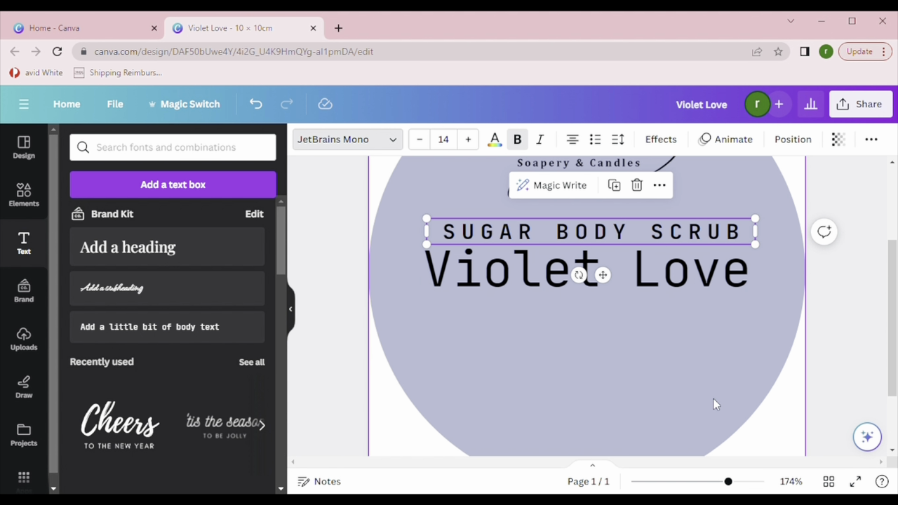
Search the elements for VIOLET graphics and add the watercolour violet stem with green leaves to the label.
left_click(435, 330)
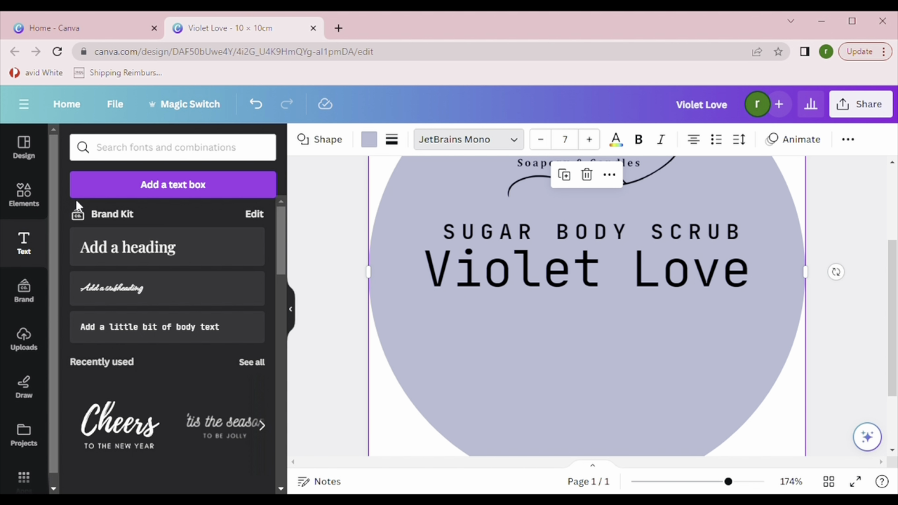
left_click(31, 200)
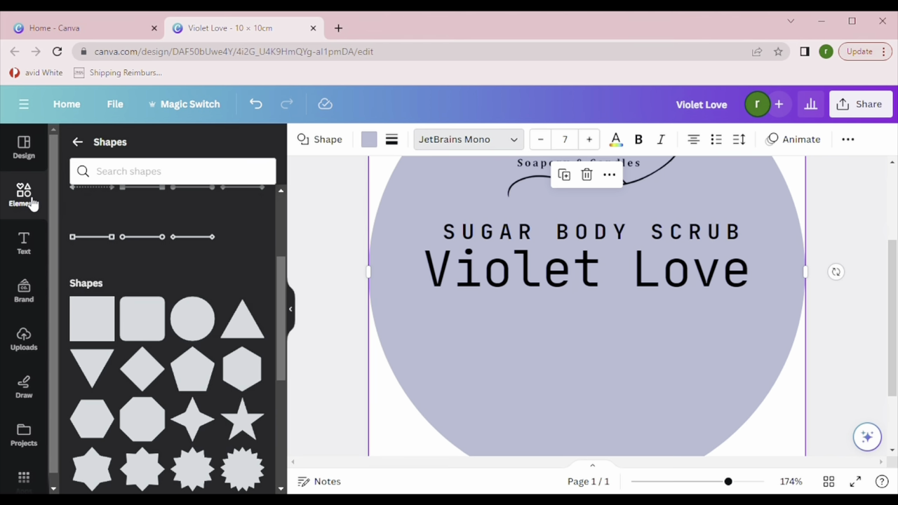
left_click(78, 144)
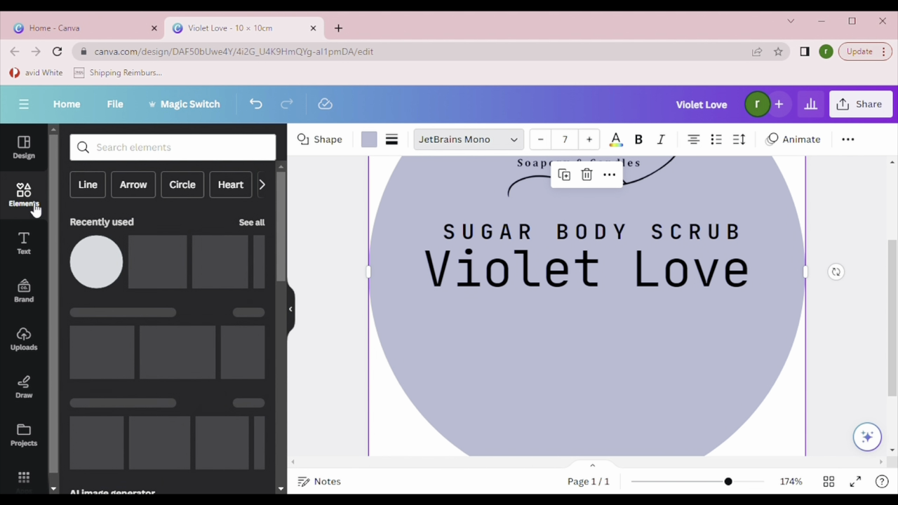
left_click(126, 148)
type("VIOLET")
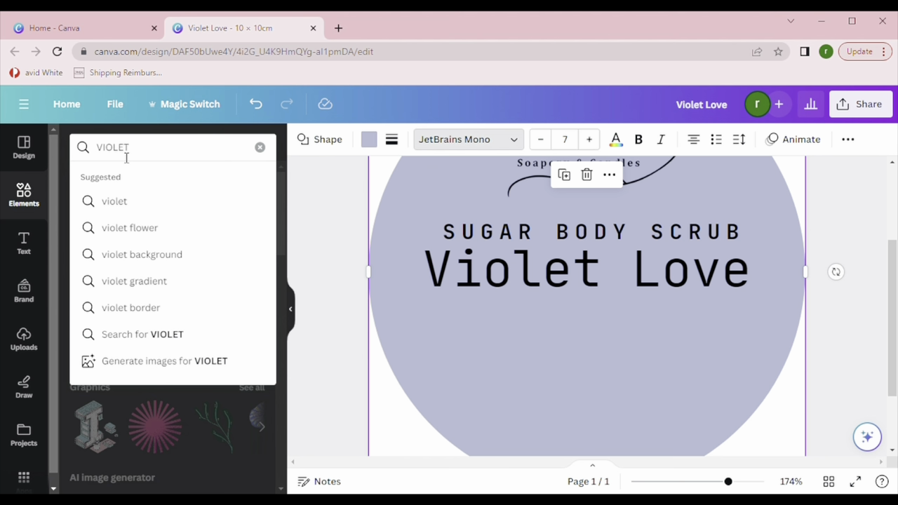
key("Return")
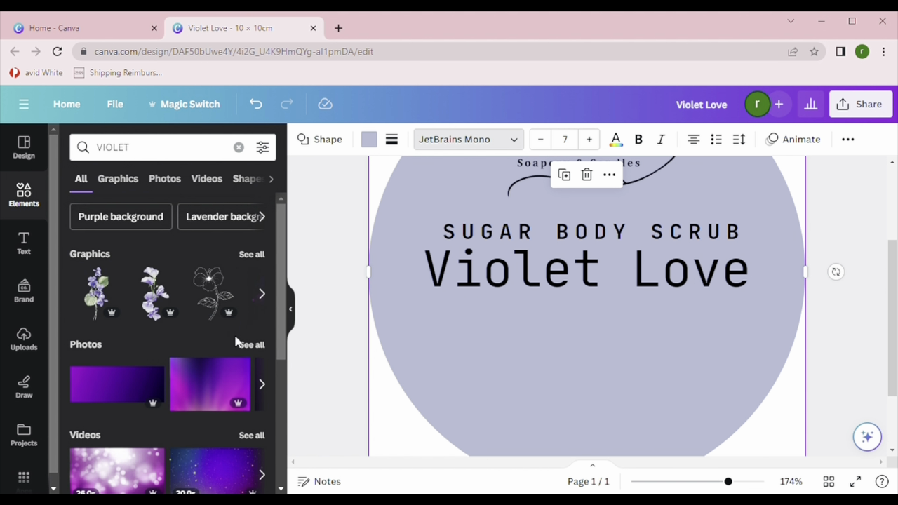
left_click(252, 255)
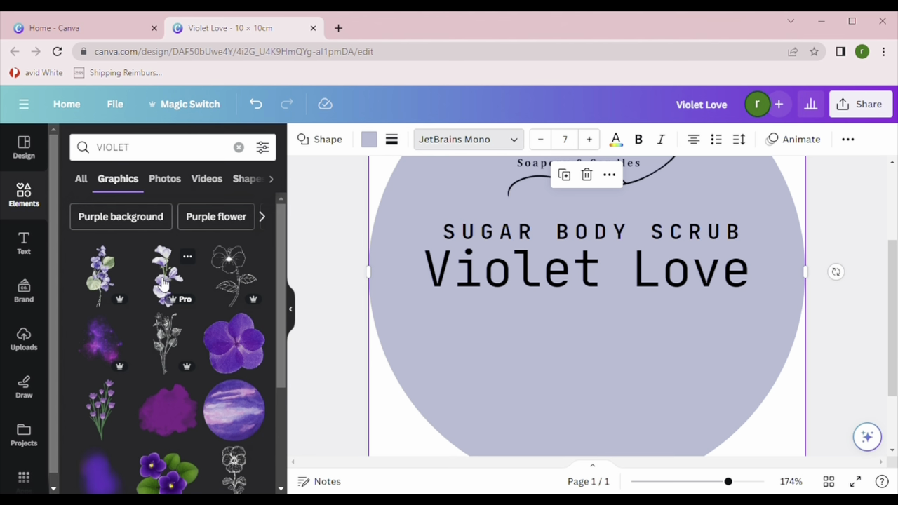
left_click(113, 281)
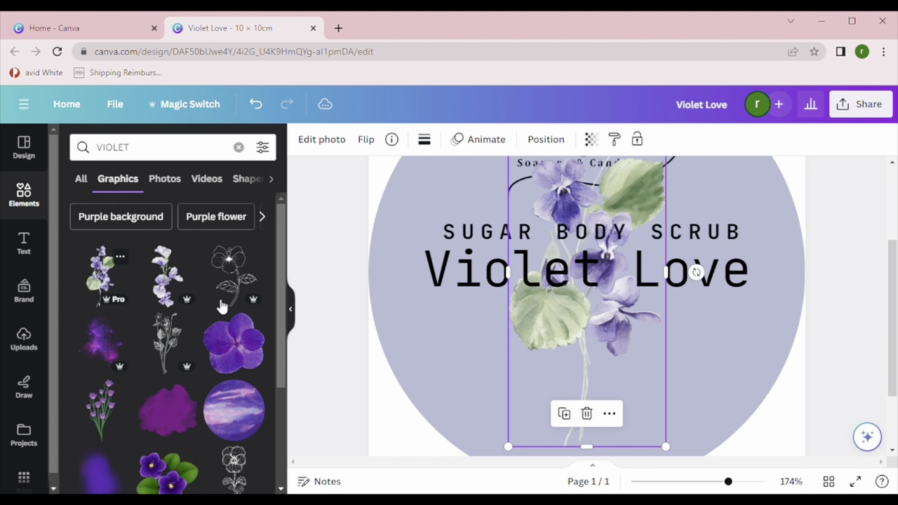
Move the violet graphic to the right side of the circle and shrink it to fit beside the text.
left_click(686, 437)
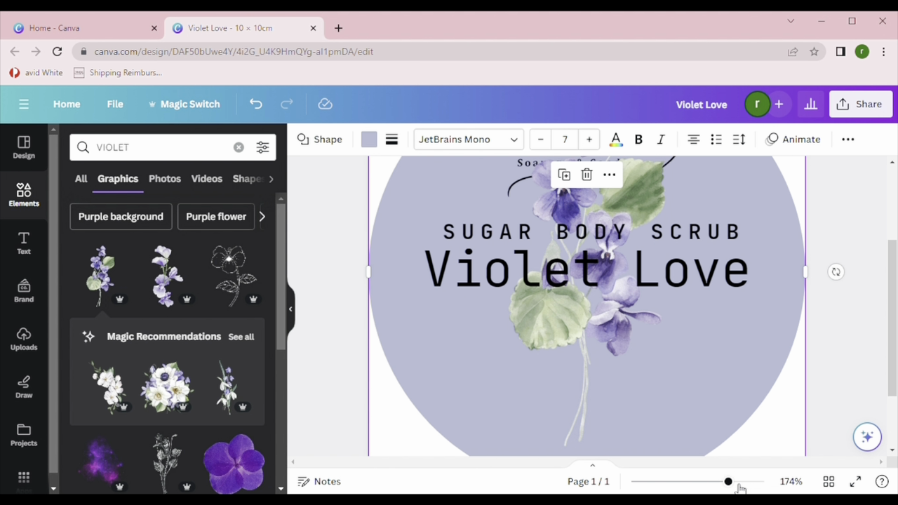
left_click_drag(730, 484, 713, 483)
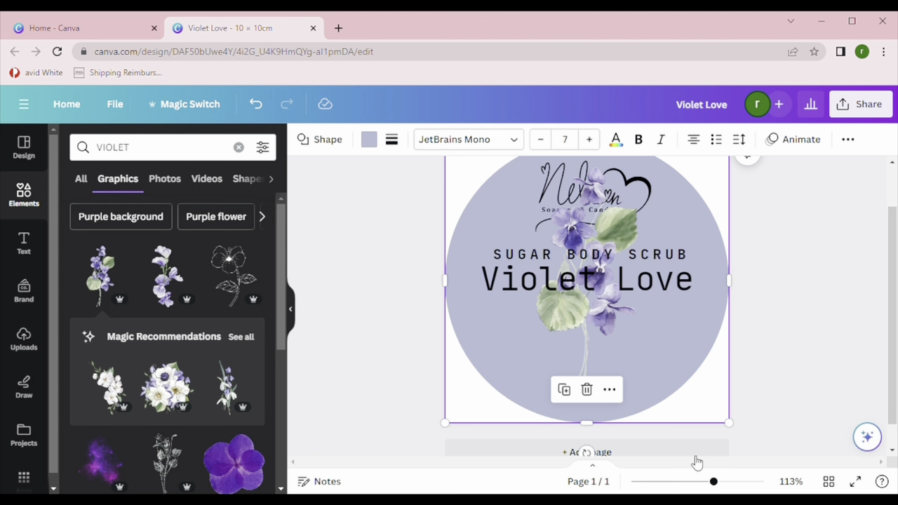
left_click_drag(575, 342, 664, 363)
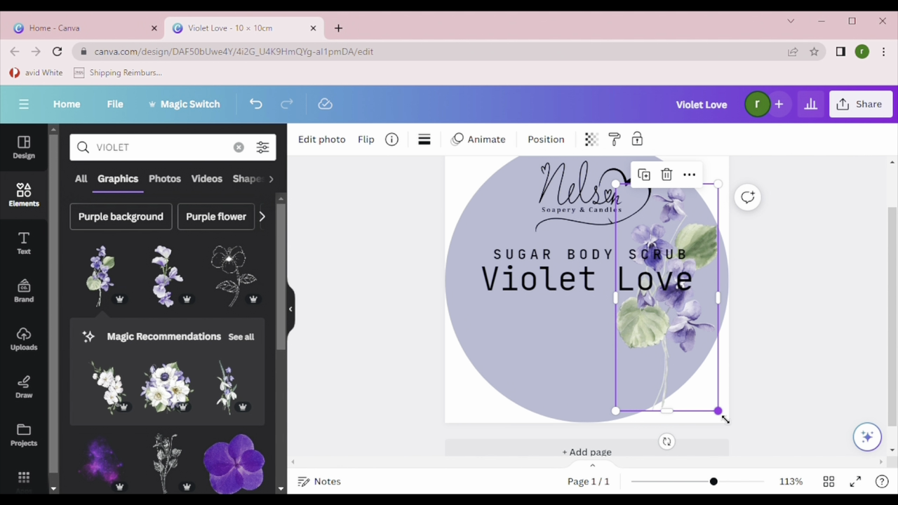
left_click_drag(725, 418, 663, 366)
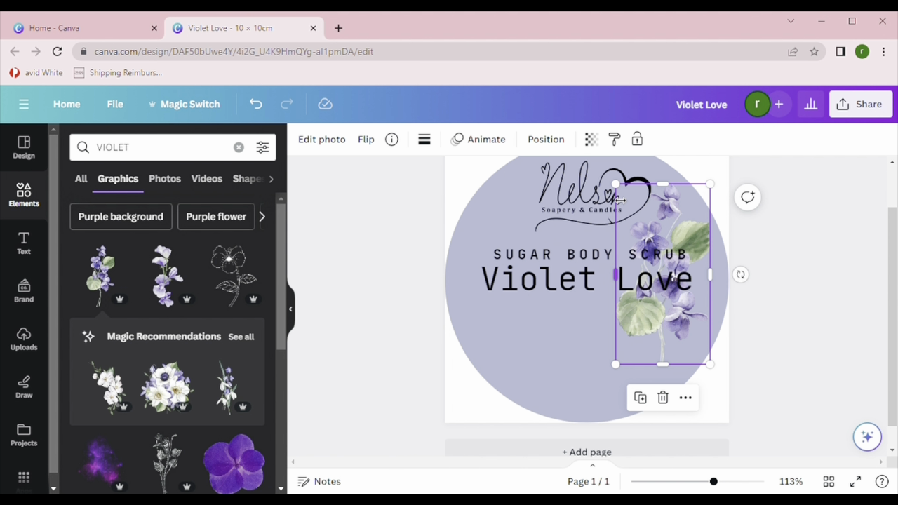
left_click_drag(616, 184, 620, 193)
mouse_move(681, 317)
left_mouse_down()
mouse_move(693, 320)
mouse_move(684, 320)
left_mouse_up()
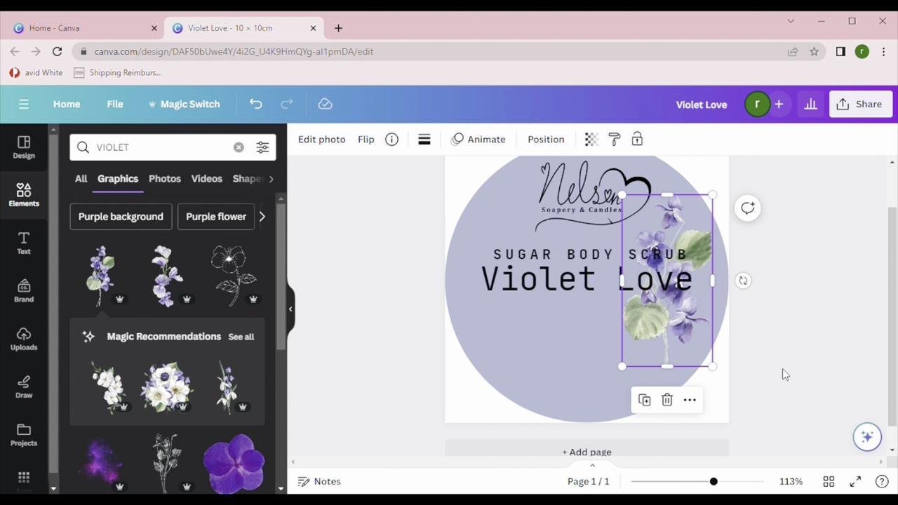
left_click(783, 369)
Set the violet graphic's transparency to 66.
left_click(671, 320)
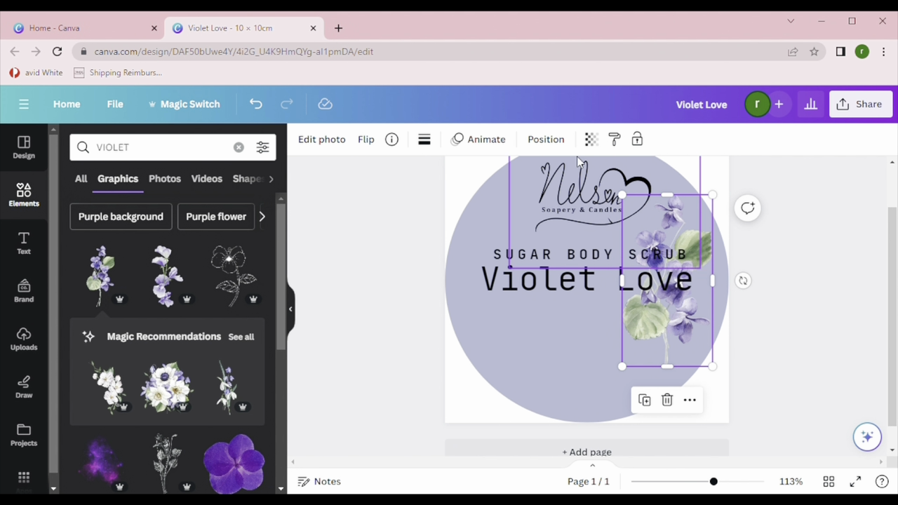
left_click(592, 139)
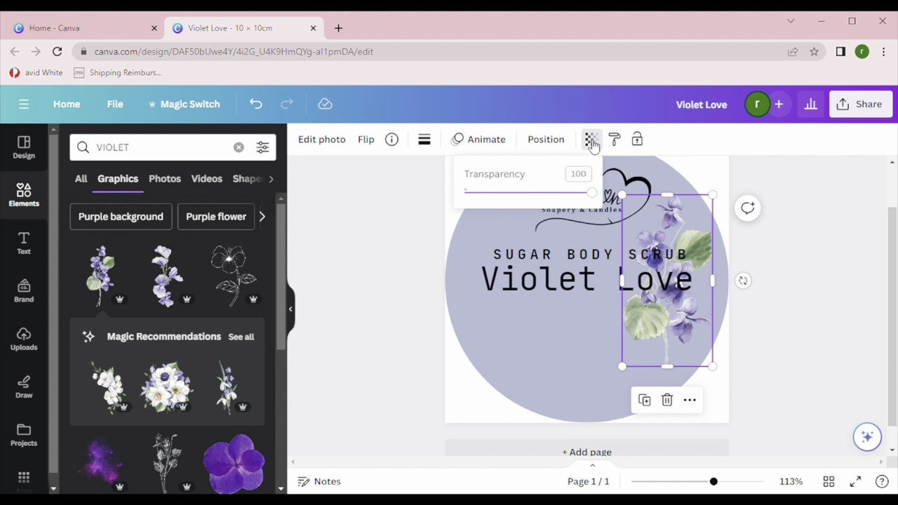
left_click_drag(596, 199, 553, 212)
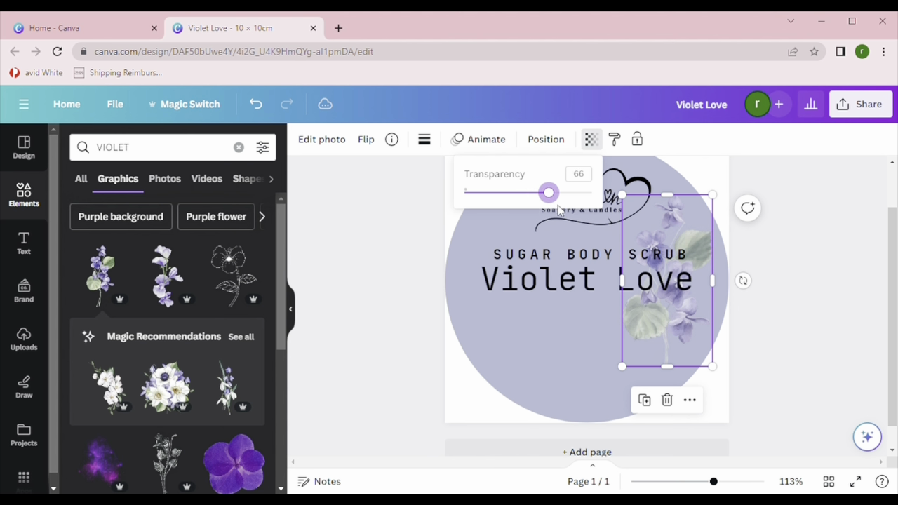
left_click(808, 320)
left_click(809, 324)
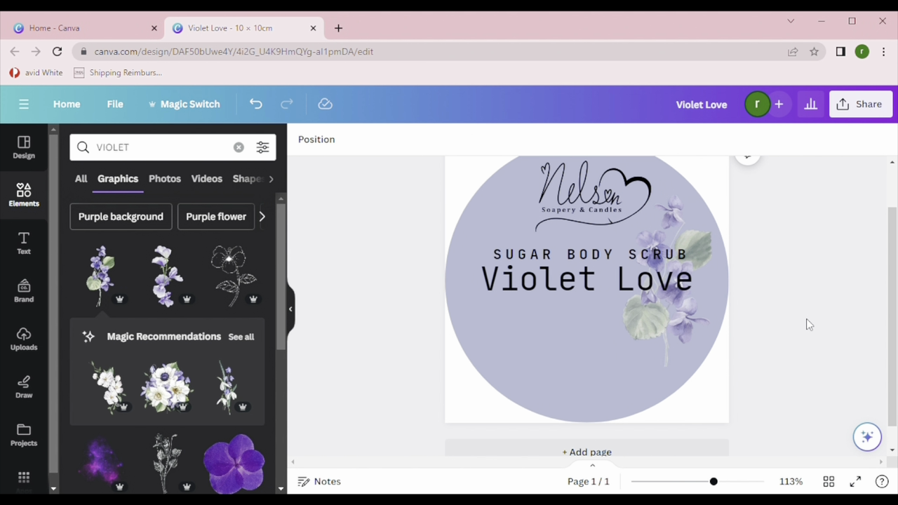
Tilt the violet graphic slightly counterclockwise and shift it closer to the circle's right edge.
left_click(689, 320)
left_click_drag(743, 281, 767, 274)
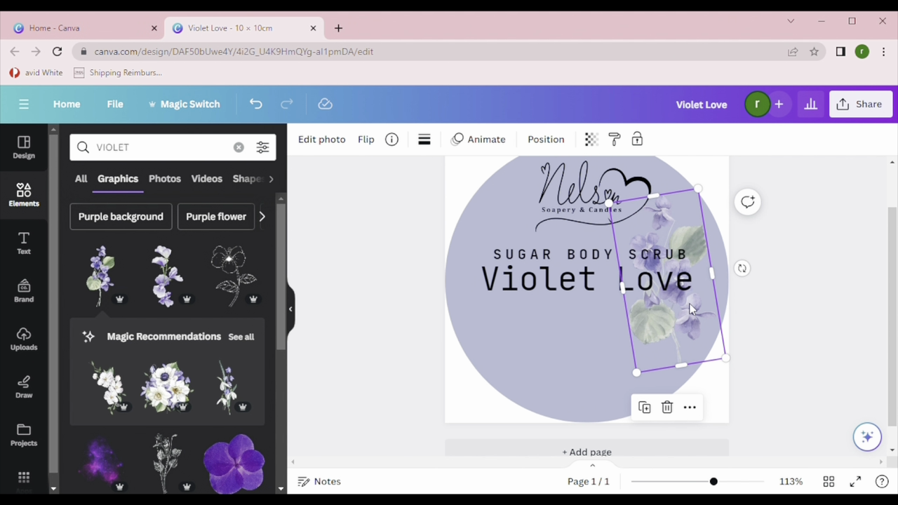
mouse_move(700, 316)
left_mouse_down()
mouse_move(713, 309)
mouse_move(705, 310)
left_mouse_up()
left_click(760, 369)
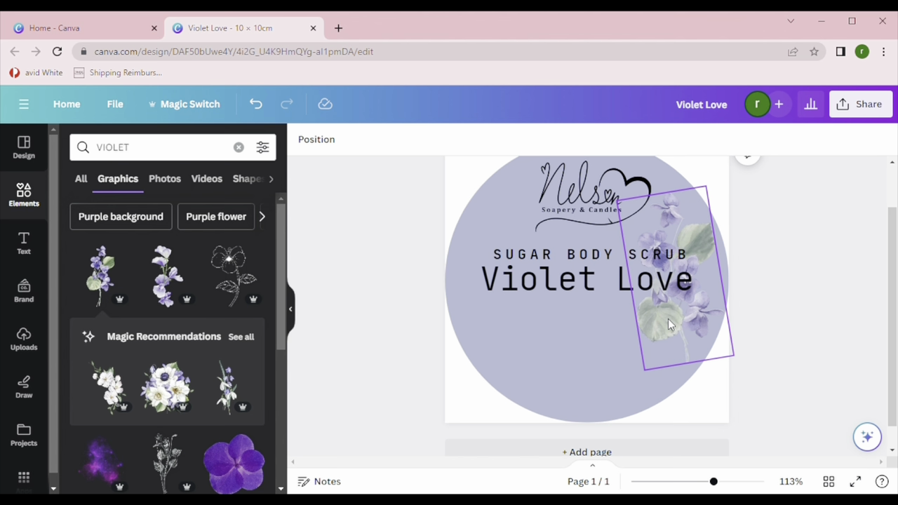
left_click(695, 372)
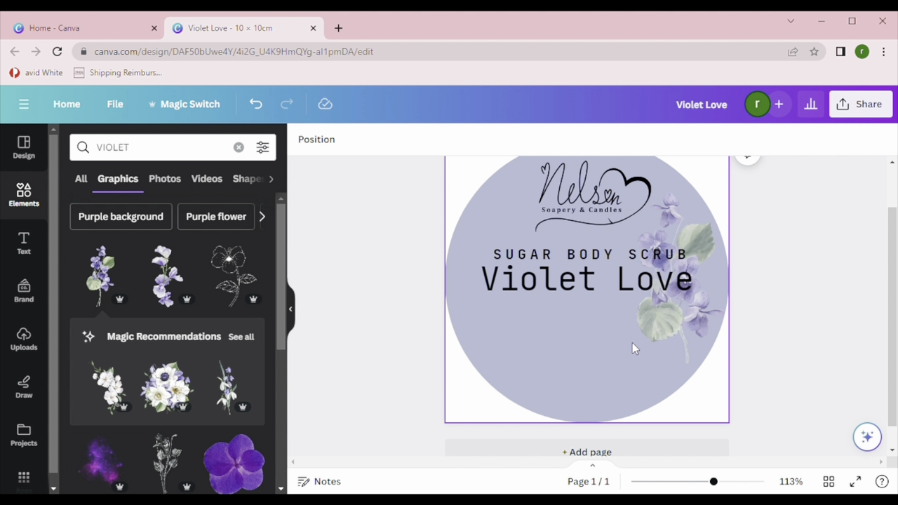
Add a body text line and place it just below the "Violet Love" title.
left_click(24, 243)
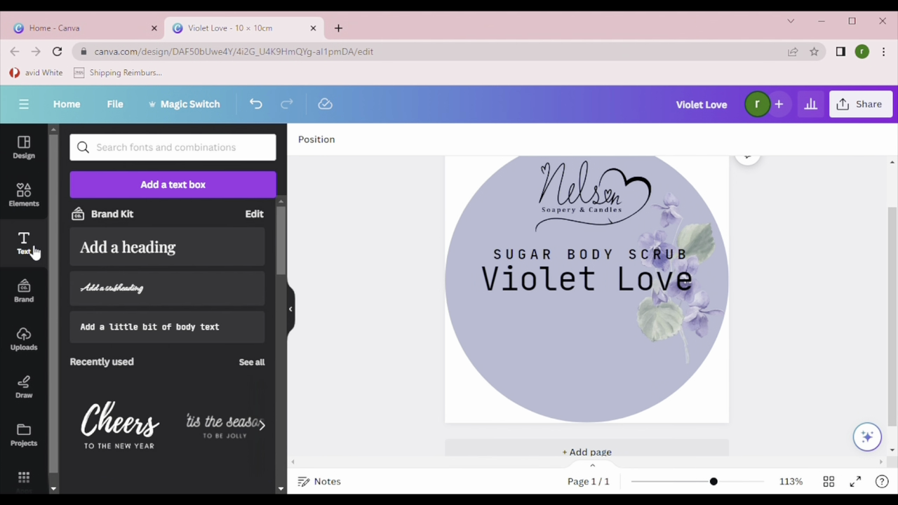
left_click(178, 329)
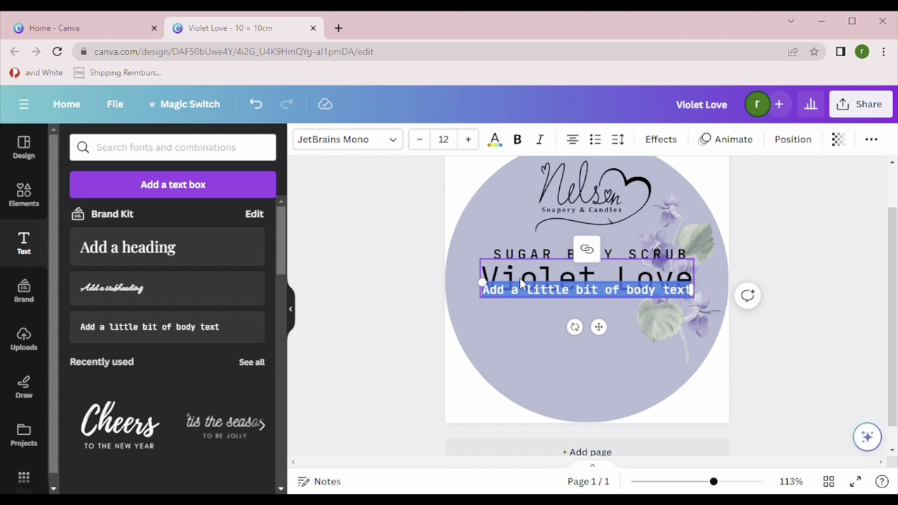
left_click(527, 349)
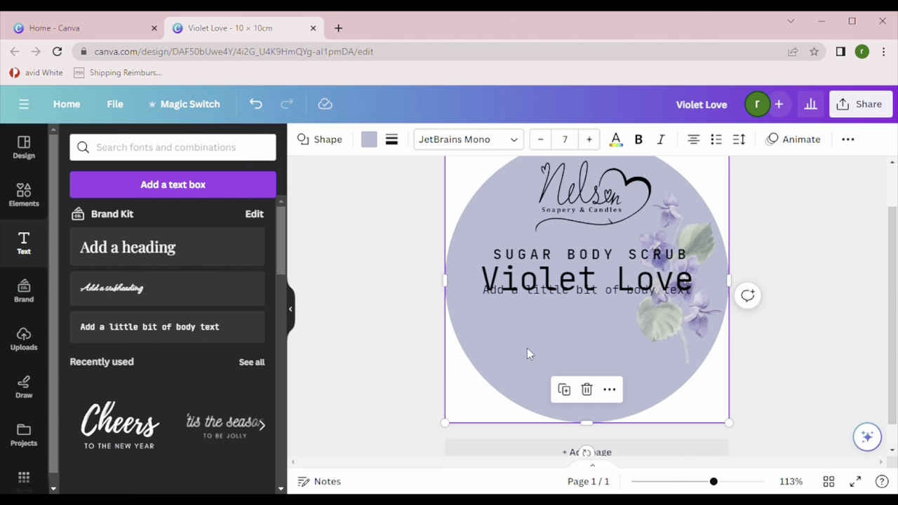
left_click(548, 299)
left_click_drag(549, 299, 554, 321)
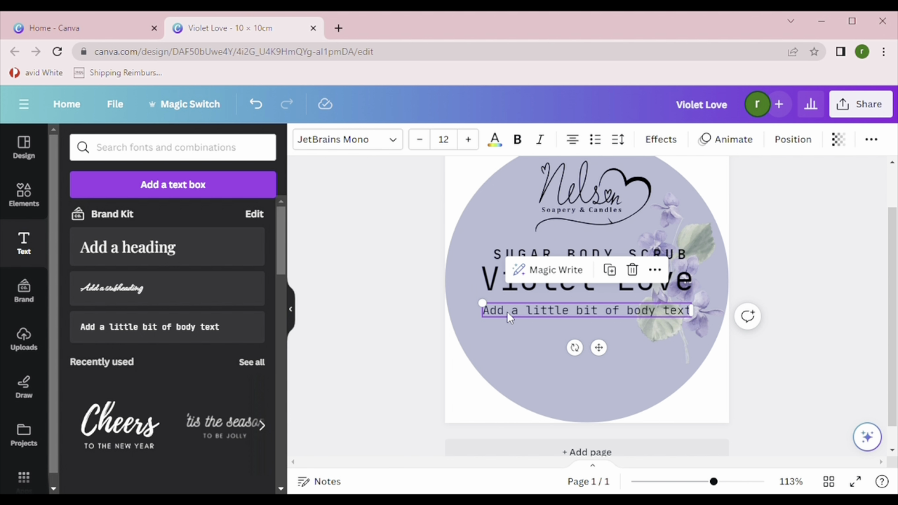
Replace the placeholder body text below the title with "iNGREDIENTS:".
double_click(561, 312)
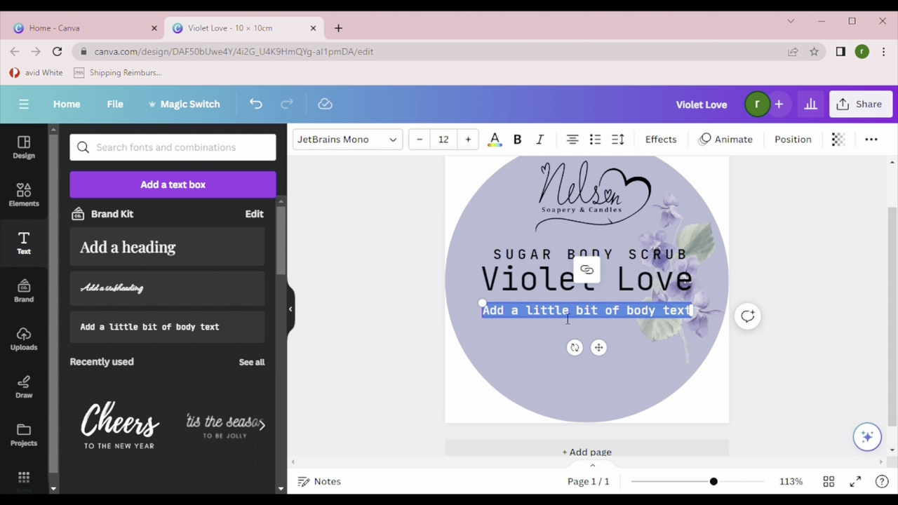
type("iNG")
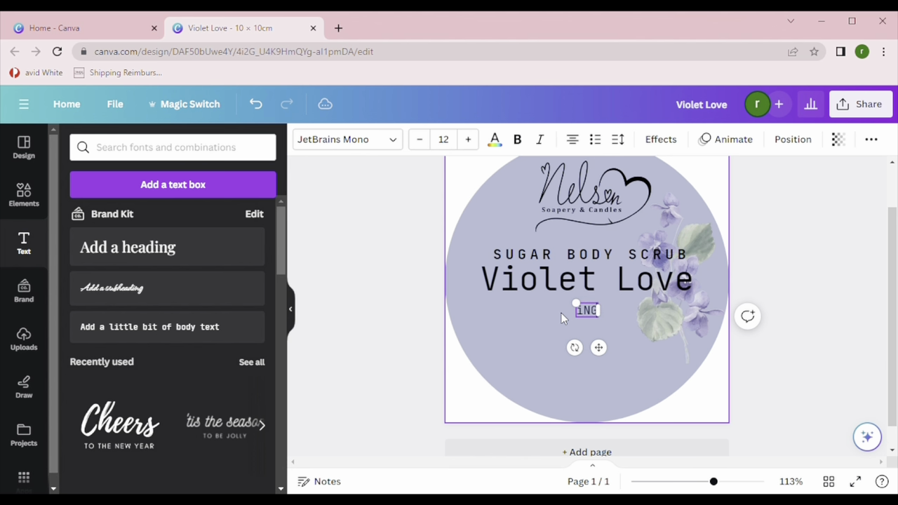
type("REDIENTS:")
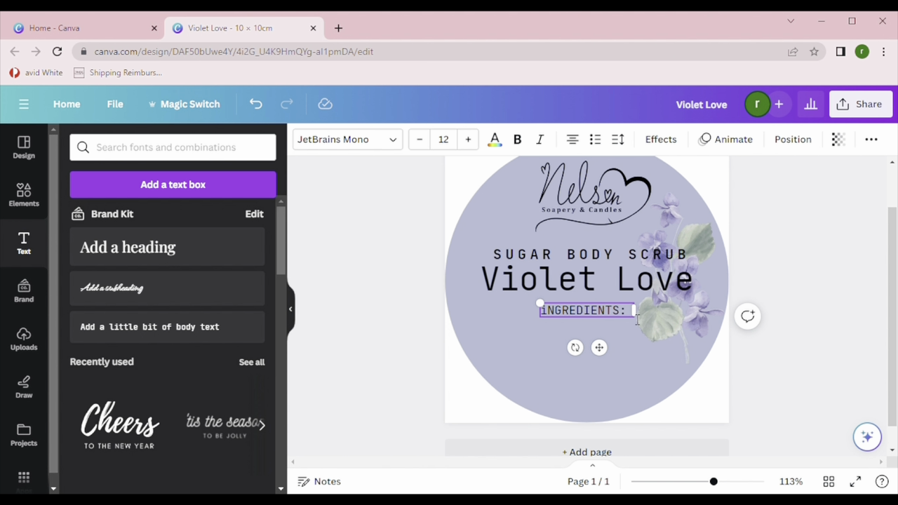
Continue the ingredients line after the colon with "SUGAR, SHEA BUTTER,".
type("sHEA")
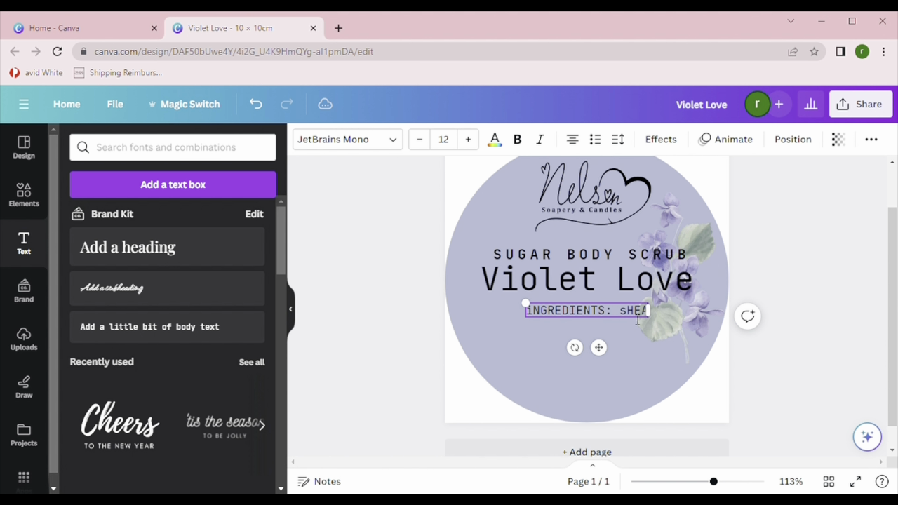
key("BackSpace")
key("BackSpace")
key("BackSpace")
key("BackSpace")
type("SHEA BUTTER")
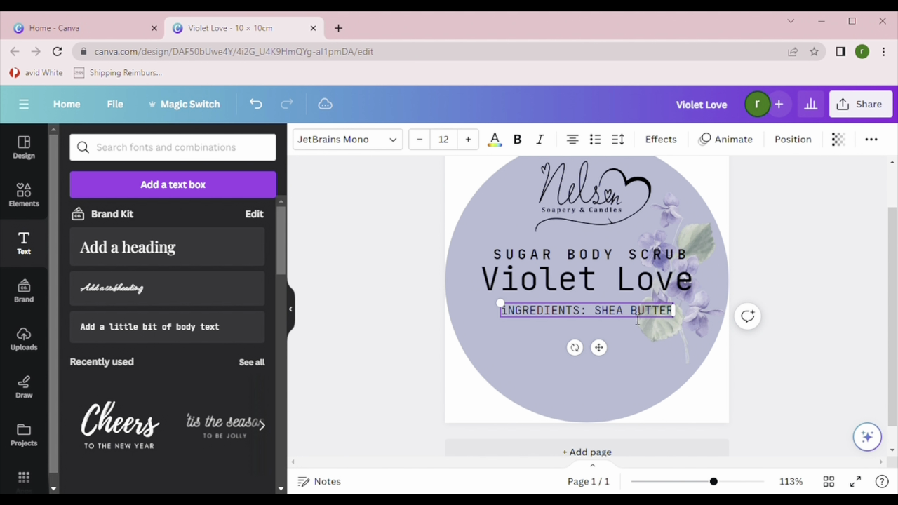
type(",")
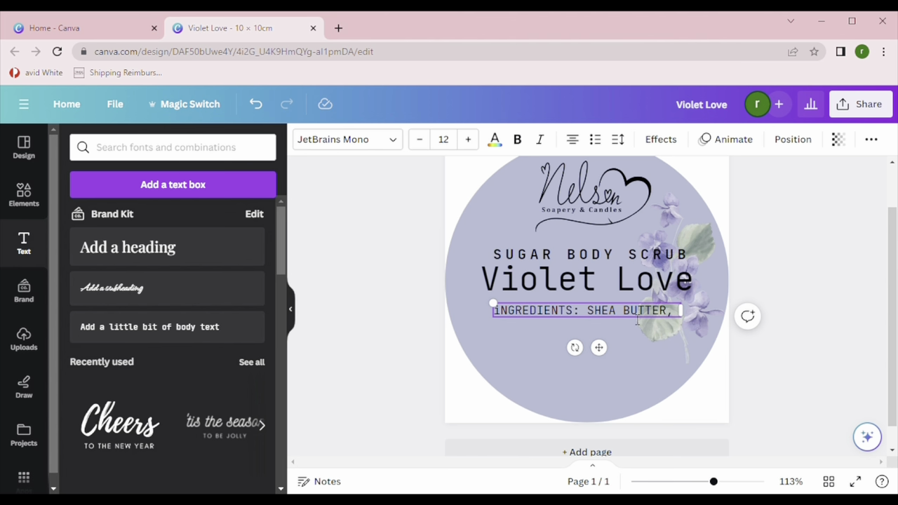
left_click(593, 315)
type("SUGAR,")
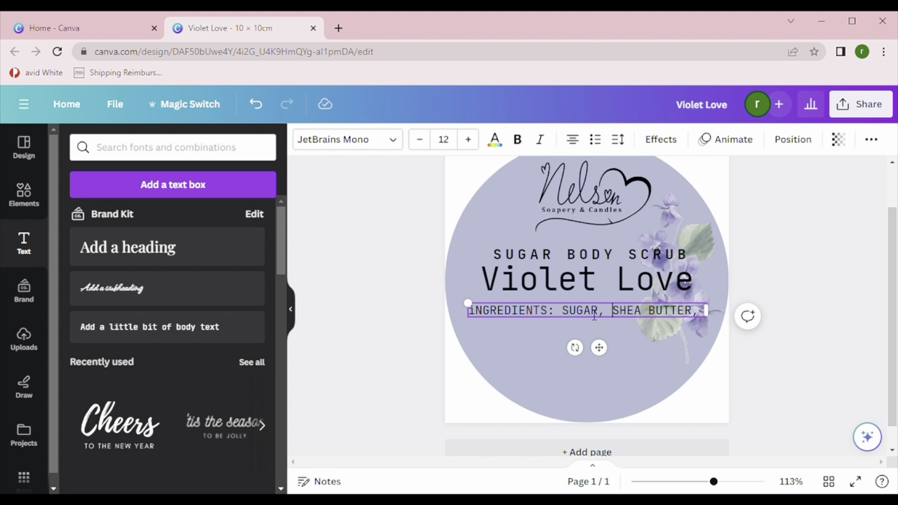
Append "COCOA BUTTER, OLIVE OIL, MICA, FRAGRANCE, PRESERVITIVE" to the end of the ingredients list.
left_click(702, 311)
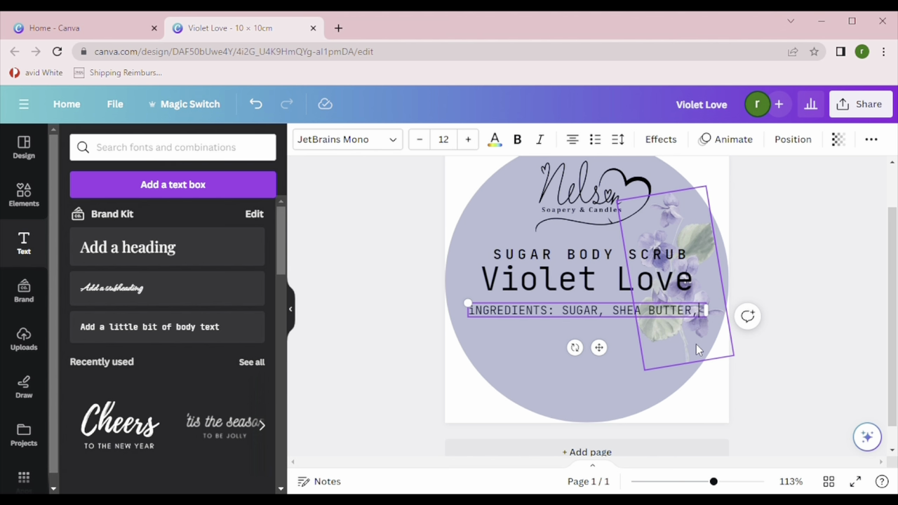
type("COCO")
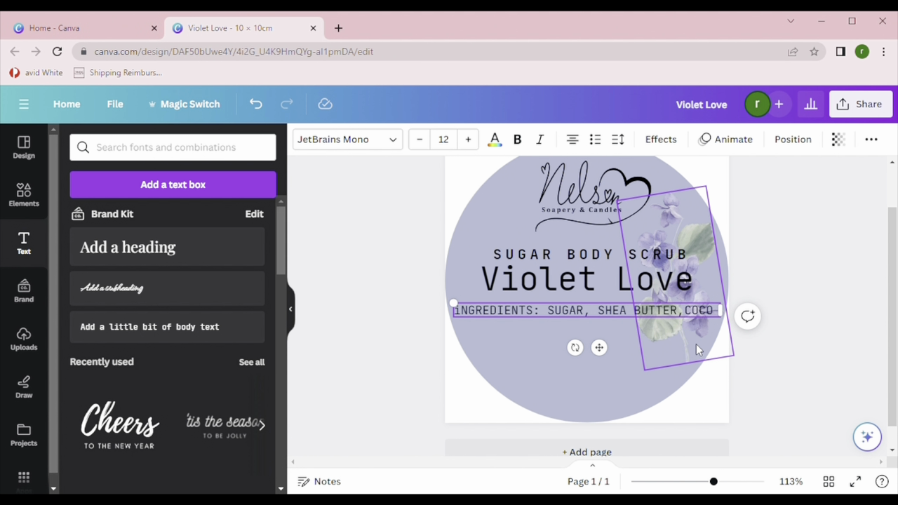
type("A BUTTER, ")
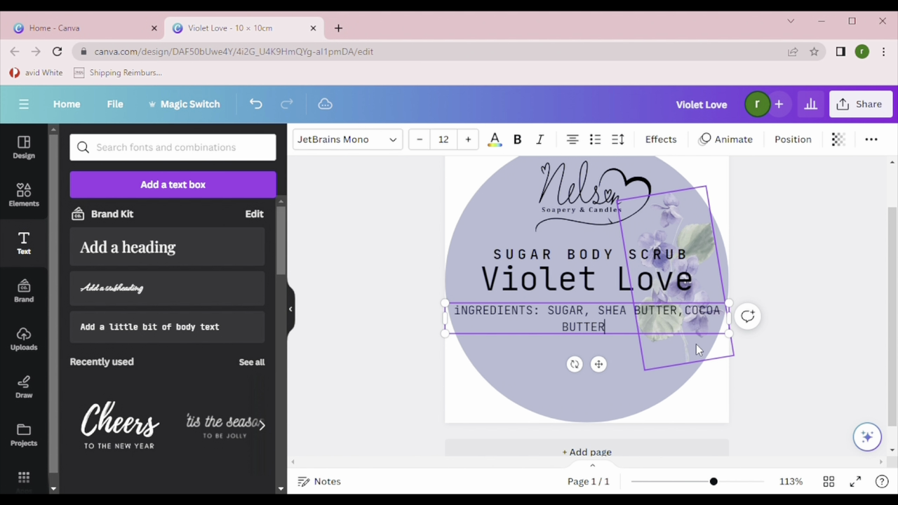
type("OL")
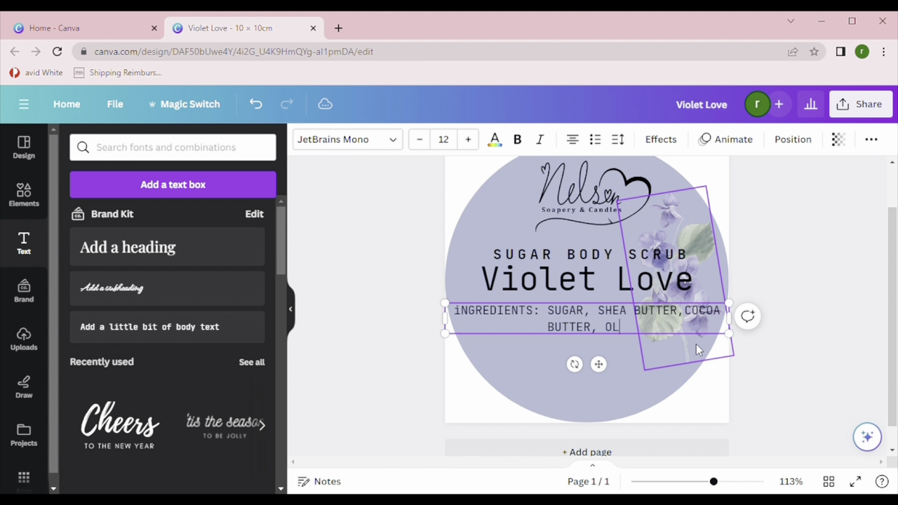
type("IVE OIL,")
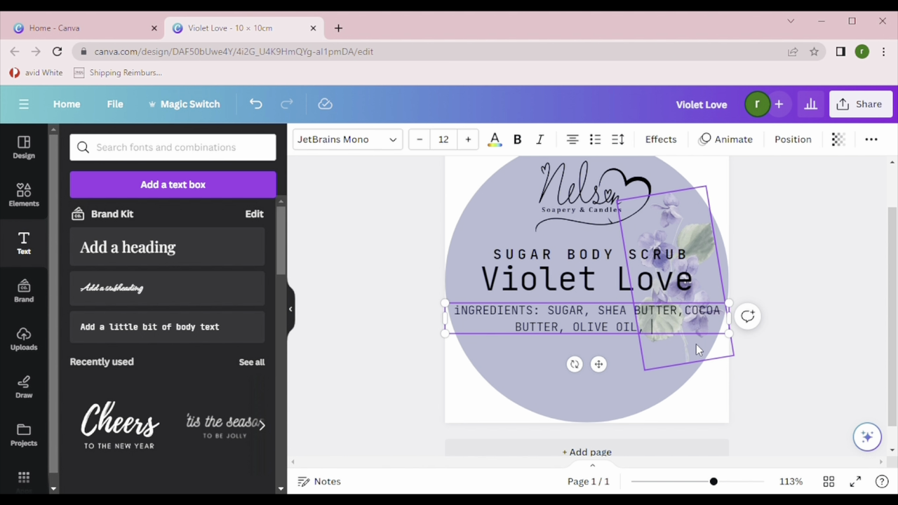
type("MI")
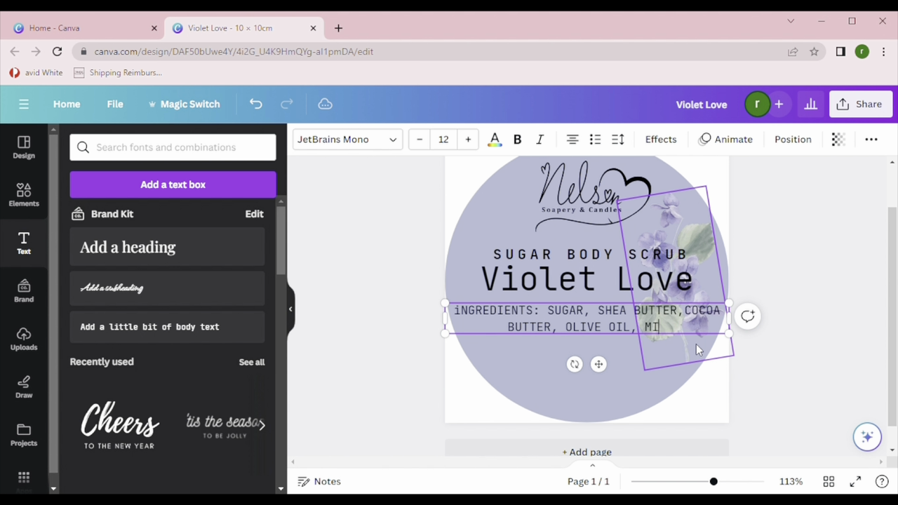
type("CA, FRAGRANCE,")
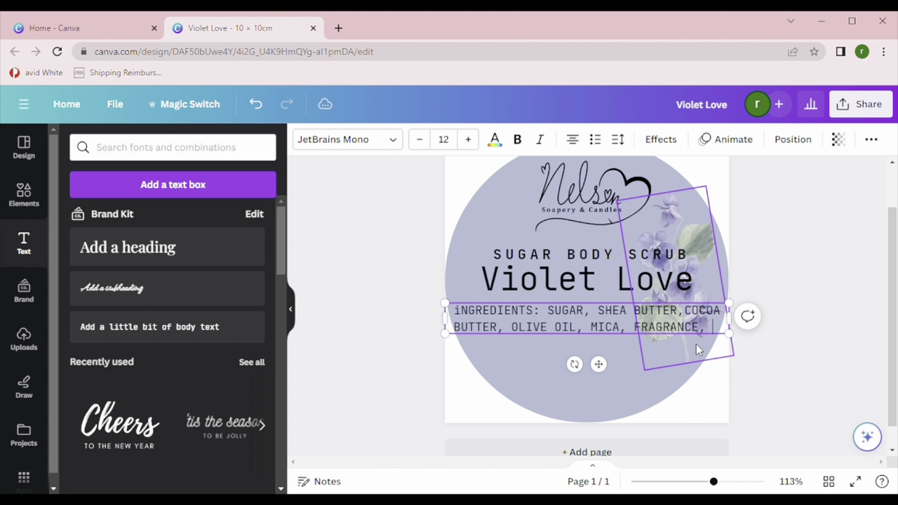
type(" P")
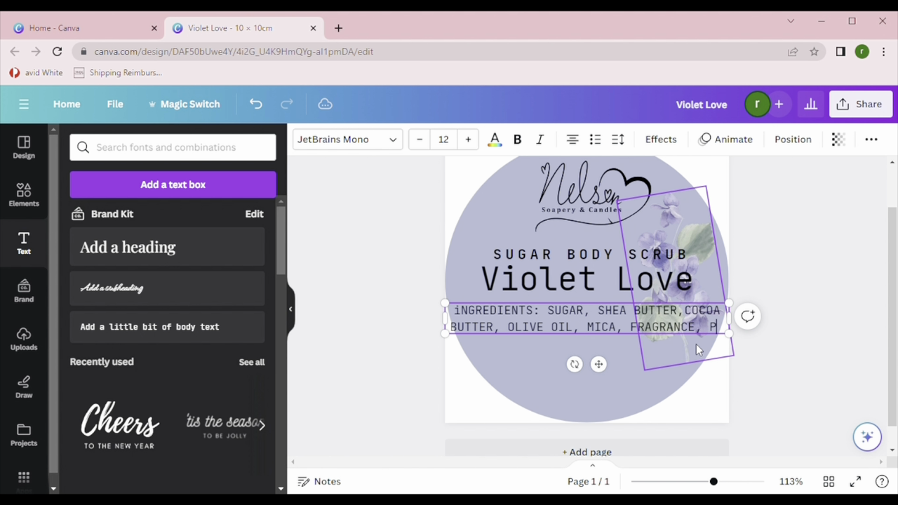
type("RESERVITIVE")
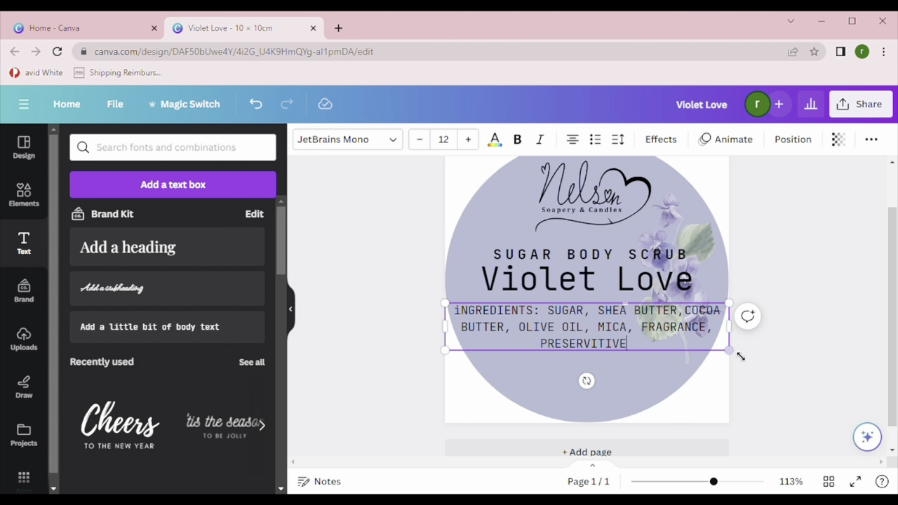
Narrow the ingredients text box so it wraps tighter and roughly center it below the "Violet Love" title.
left_click_drag(734, 331, 693, 334)
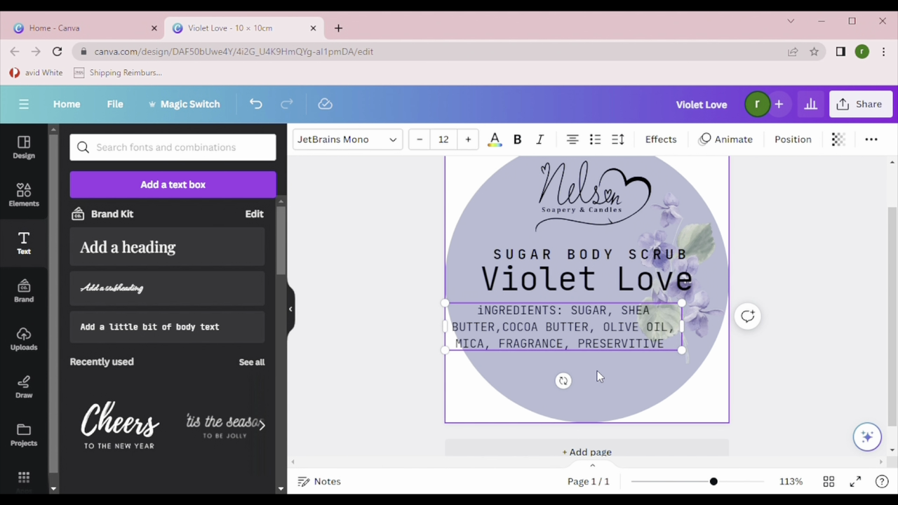
left_click(597, 371)
left_click_drag(586, 335, 616, 339)
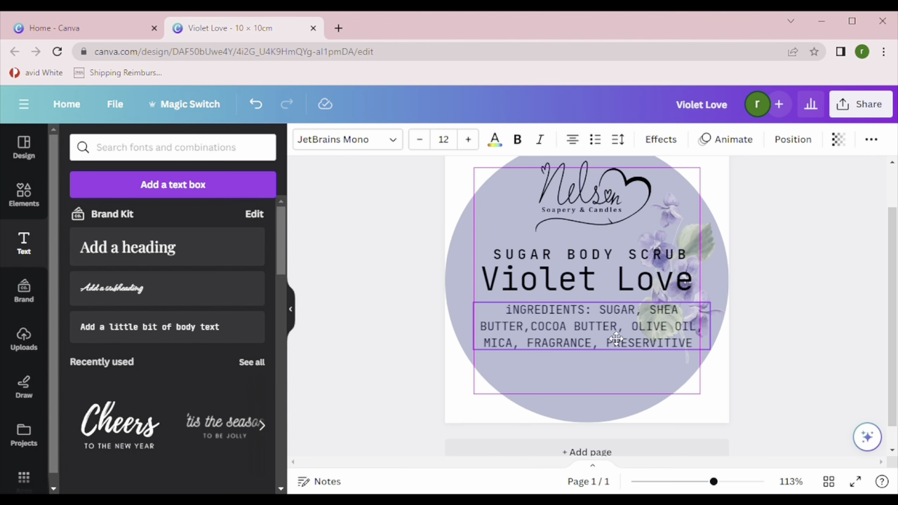
left_click_drag(616, 339, 615, 339)
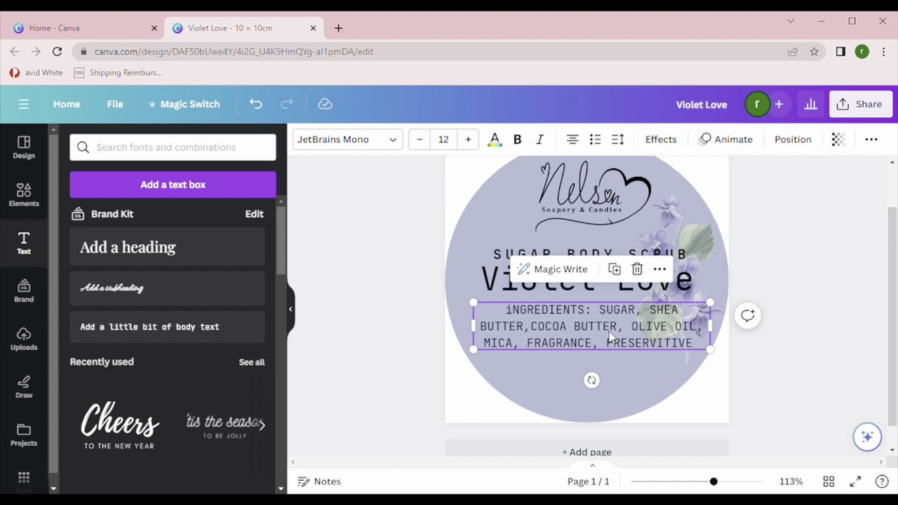
Correct the first letter of the ingredients text to a capital so it reads "INGREDIENTS:".
left_click(513, 309)
key("BackSpace")
type("I")
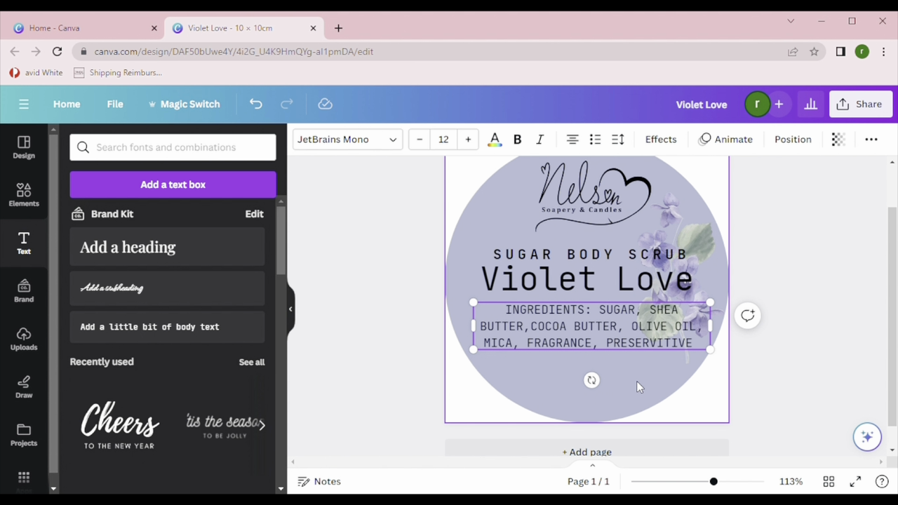
left_click(636, 382)
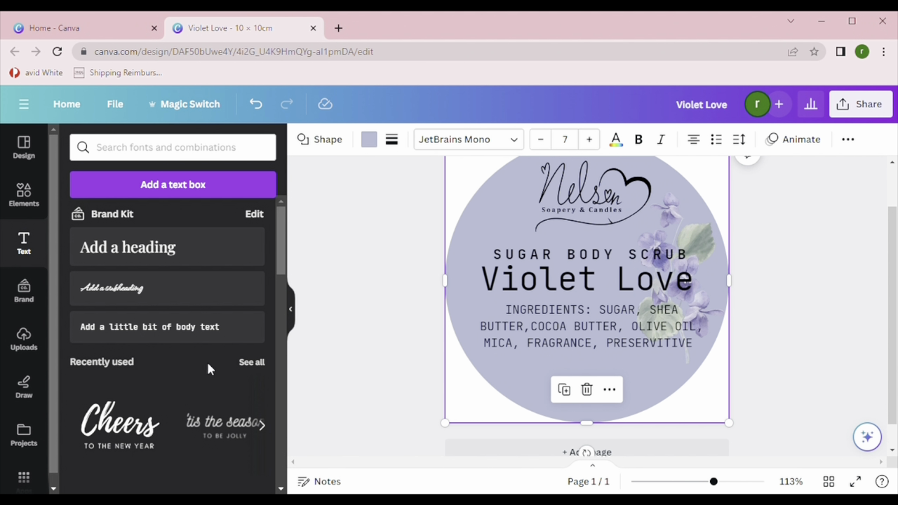
Add a body text line and place it near the bottom of the circle, below the ingredients list.
left_click(110, 327)
left_click(632, 391)
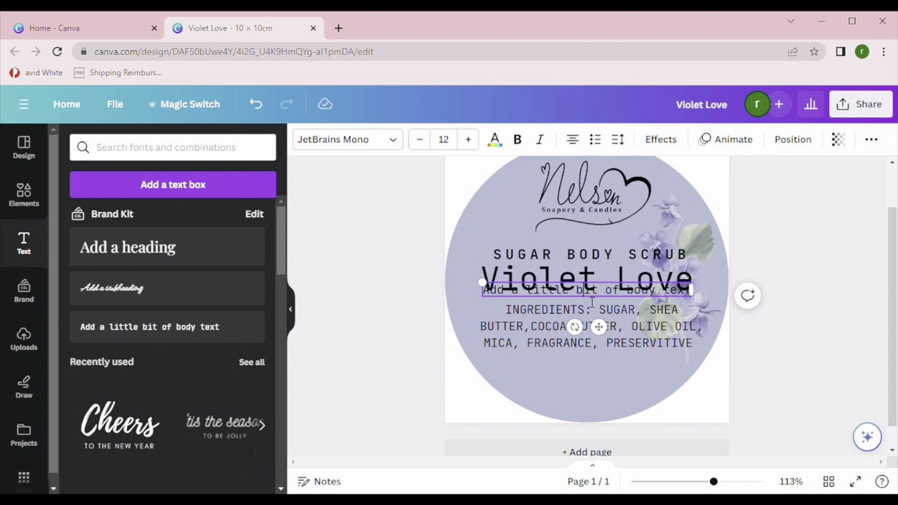
left_click(632, 387)
left_click_drag(614, 287, 624, 397)
Replace the placeholder text near the circle's bottom with "NET WT" and nudge it slightly upward.
double_click(620, 396)
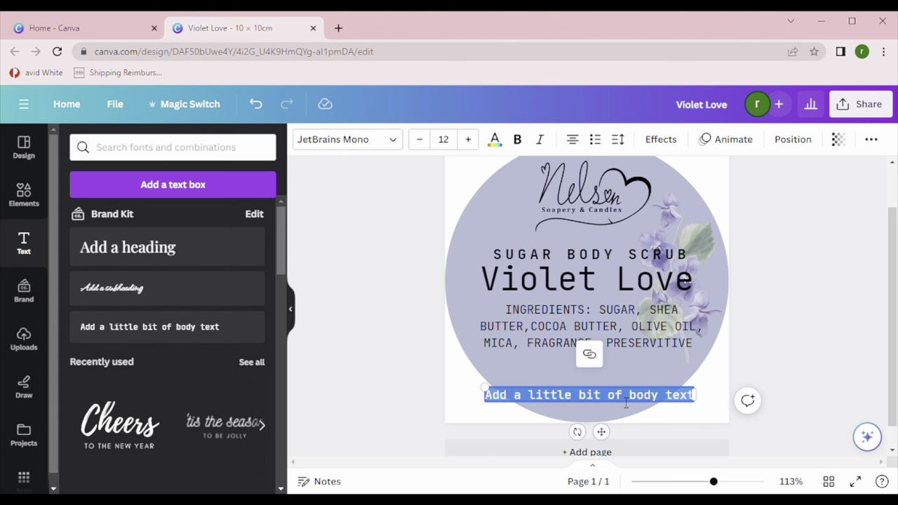
type("NETS")
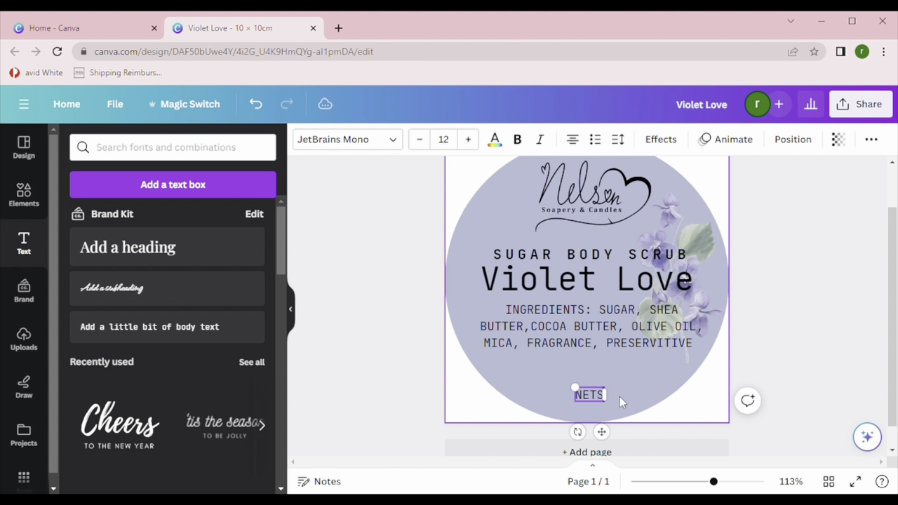
key("BackSpace")
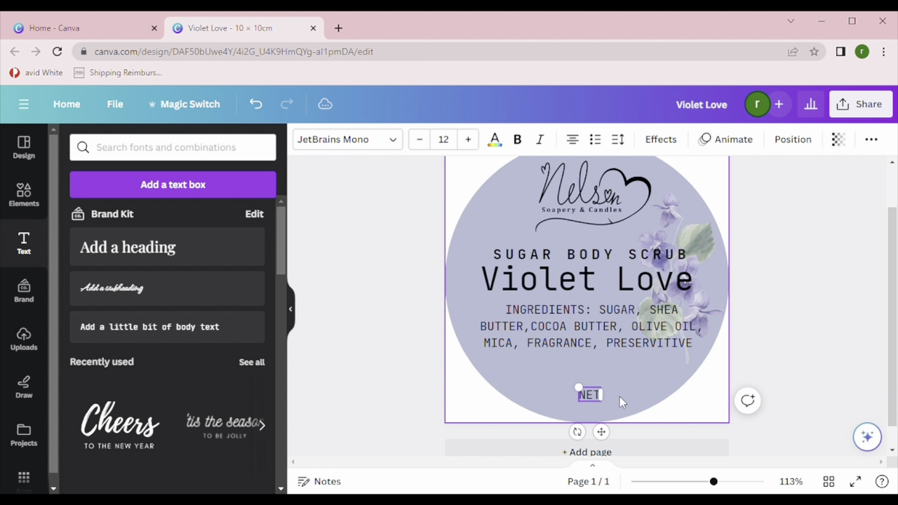
type("WT")
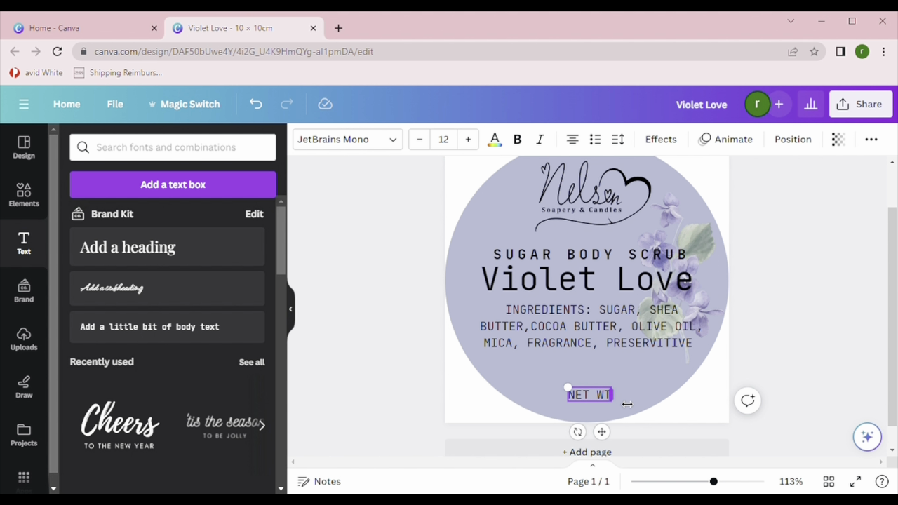
left_click(627, 405)
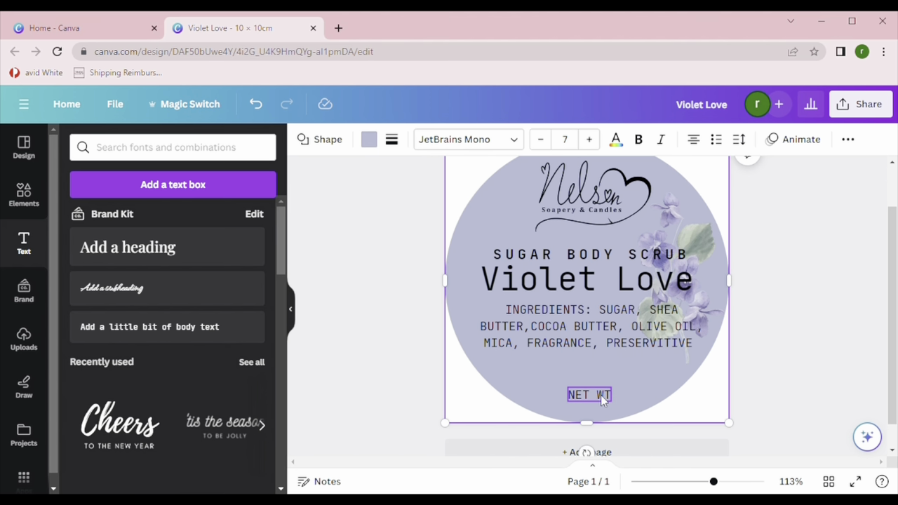
left_click(602, 398)
left_click_drag(602, 397, 607, 394)
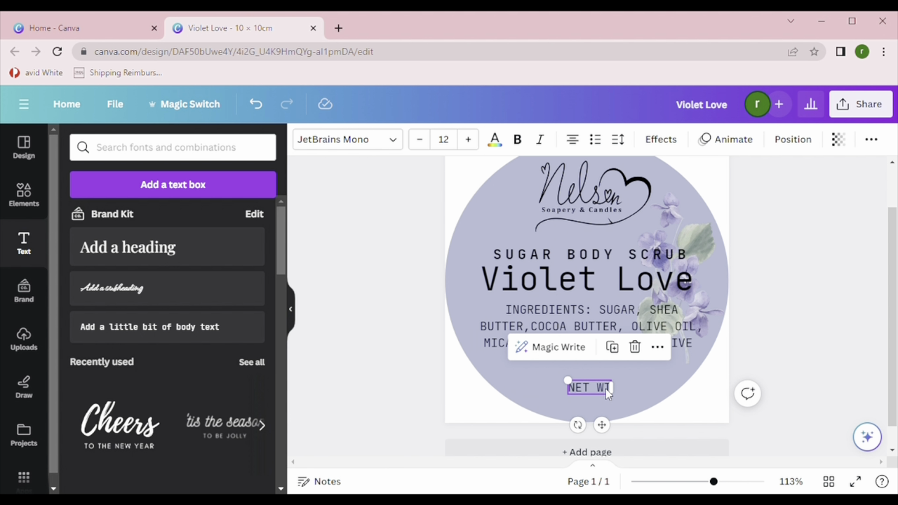
Add a second line "E510G/17.9OZ" under "NET WT" and nudge the text block slightly upward.
left_click(608, 391)
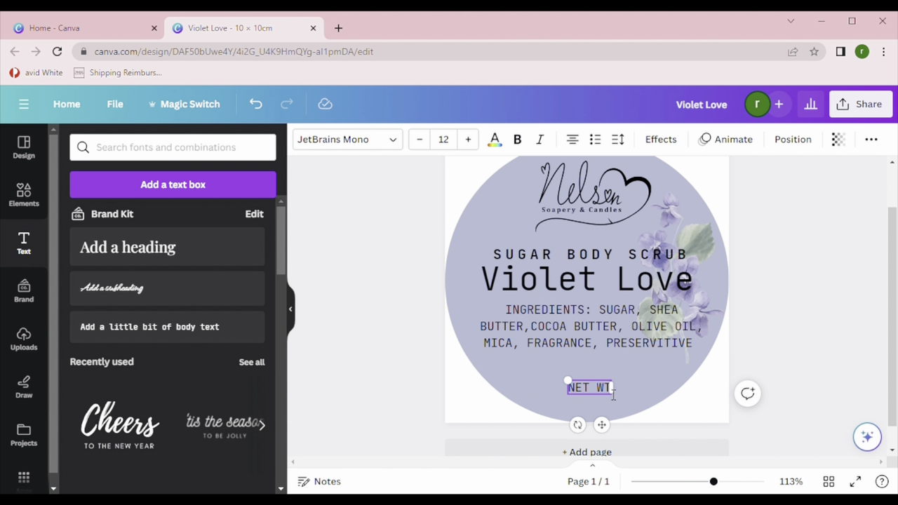
key("Return")
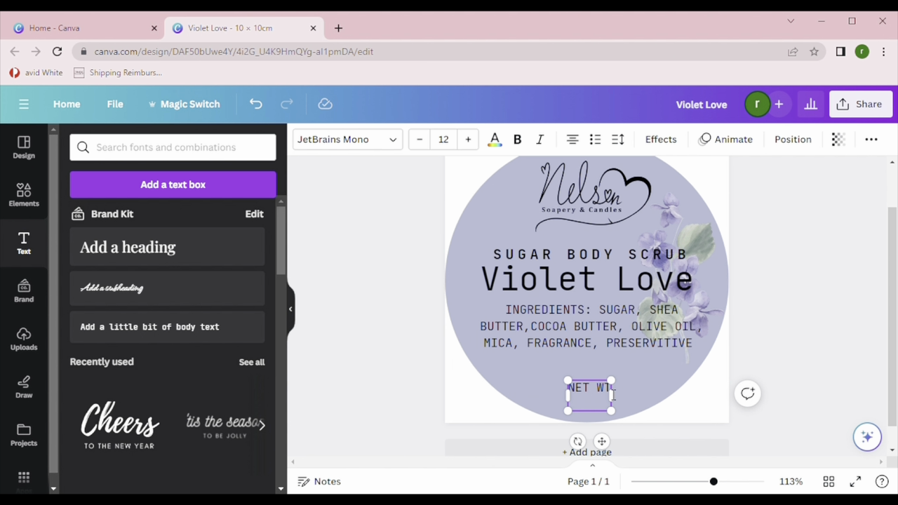
type("E510G/17.90")
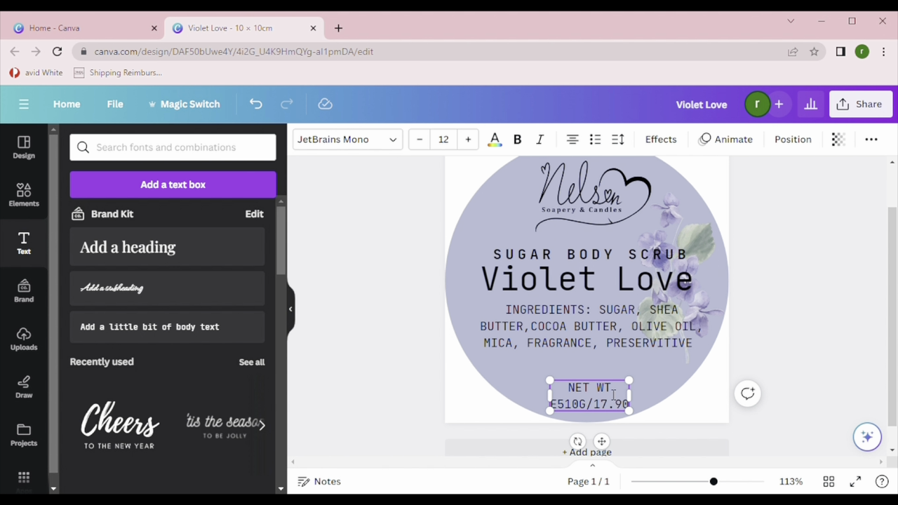
type("Z")
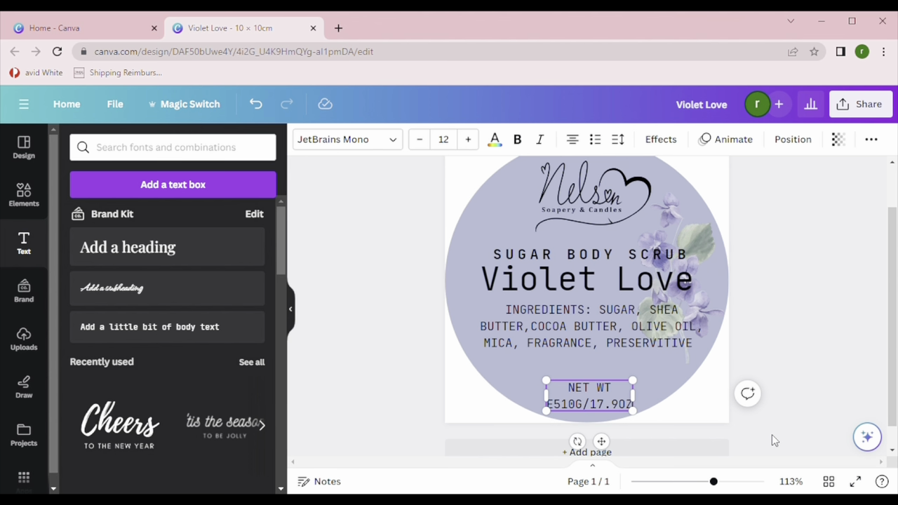
left_click(771, 400)
left_click_drag(620, 407, 623, 403)
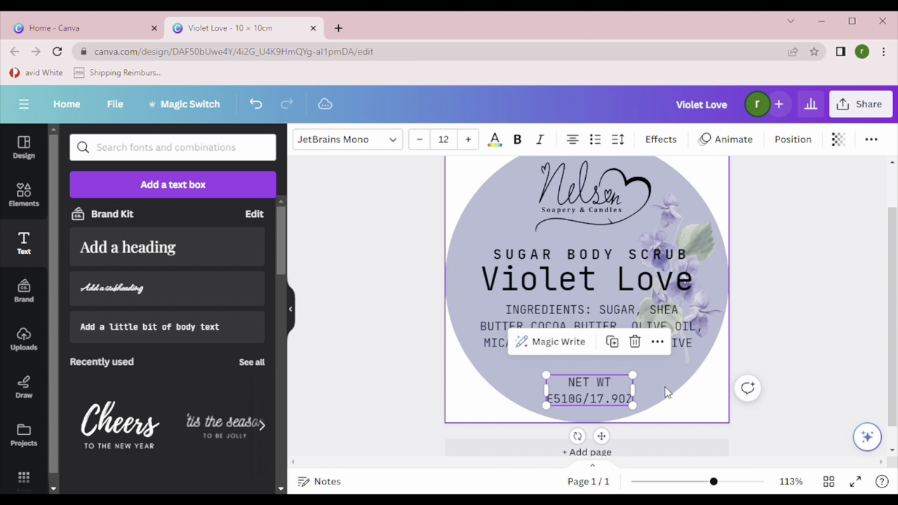
left_click(769, 364)
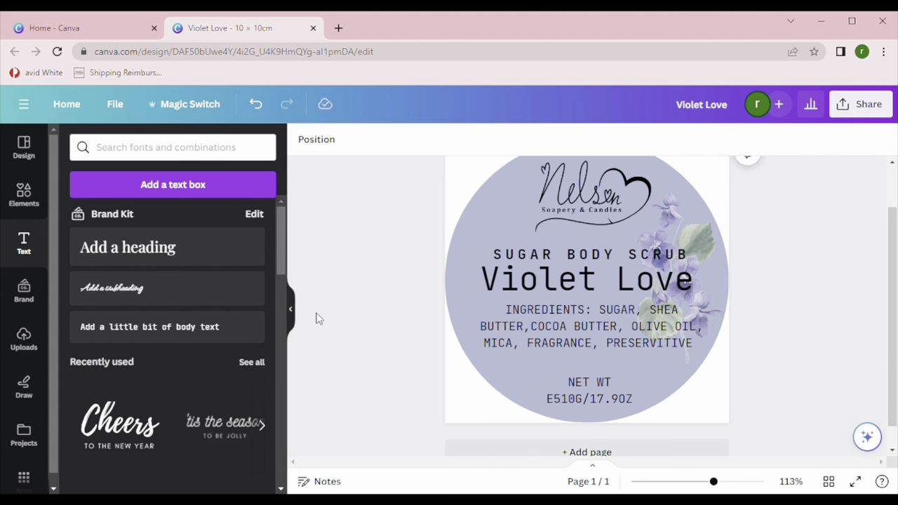
Add another body text line and place it between the logo and "SUGAR BODY SCRUB".
left_click(237, 328)
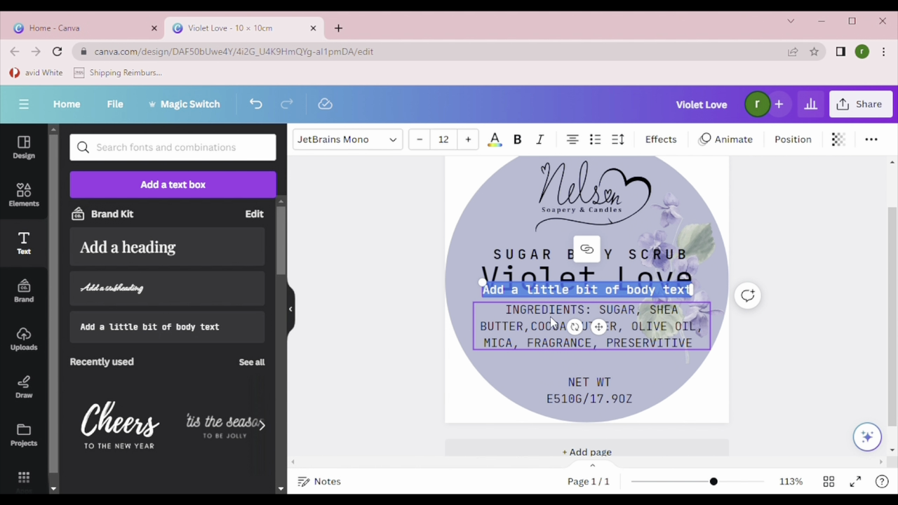
left_click(695, 362)
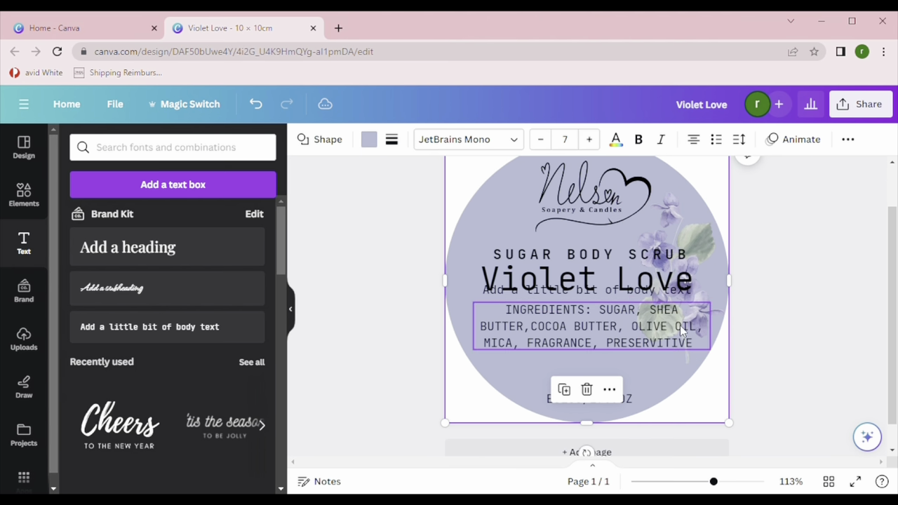
left_click(646, 294)
left_click_drag(646, 294, 653, 247)
double_click(641, 236)
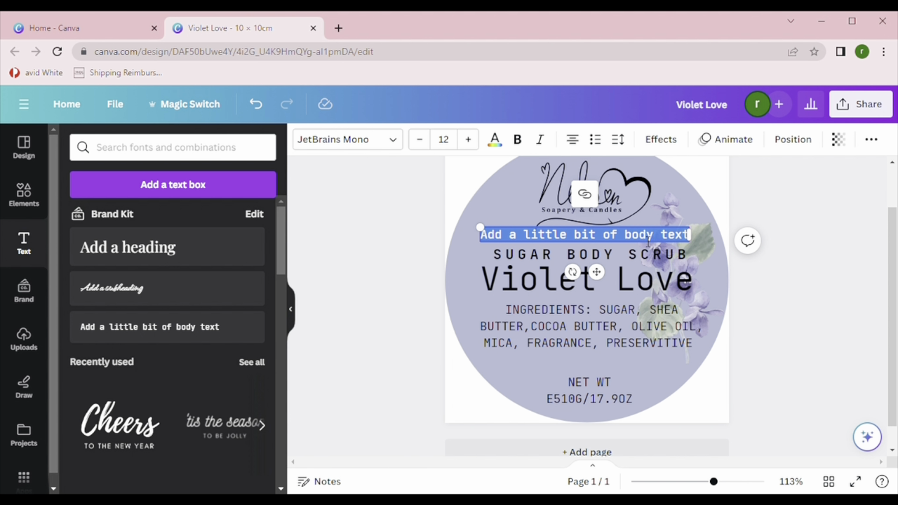
type("www")
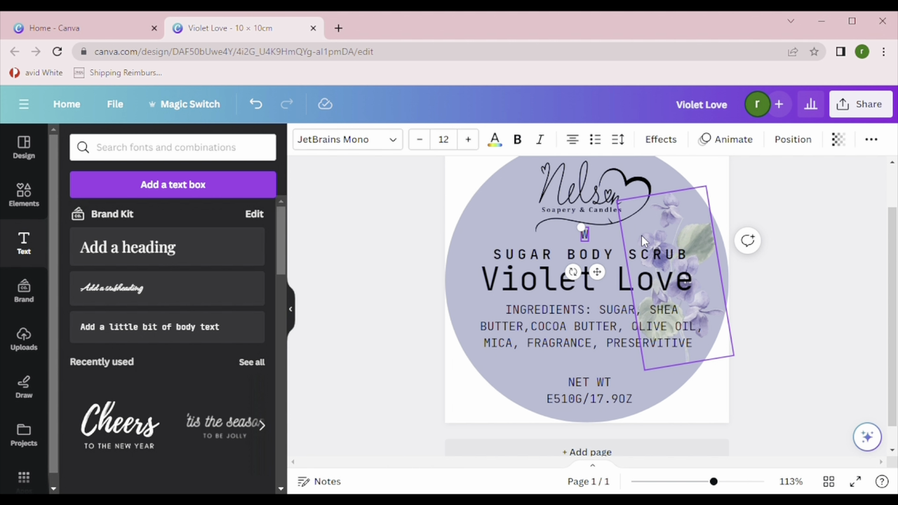
type(".")
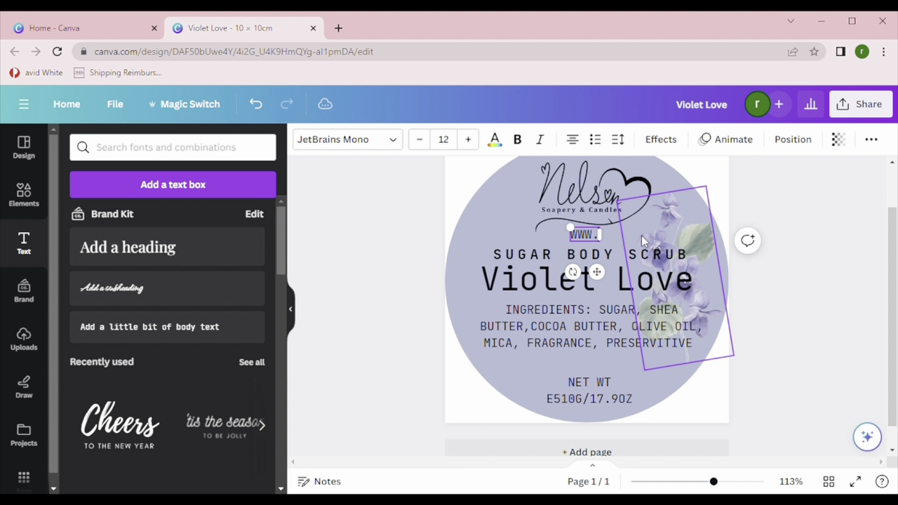
type("NELSONSOAP")
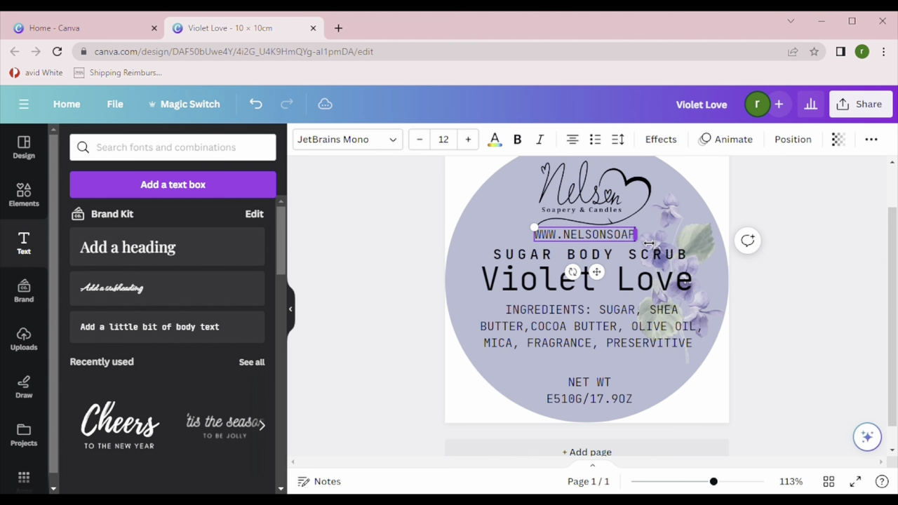
type("ERY.COM")
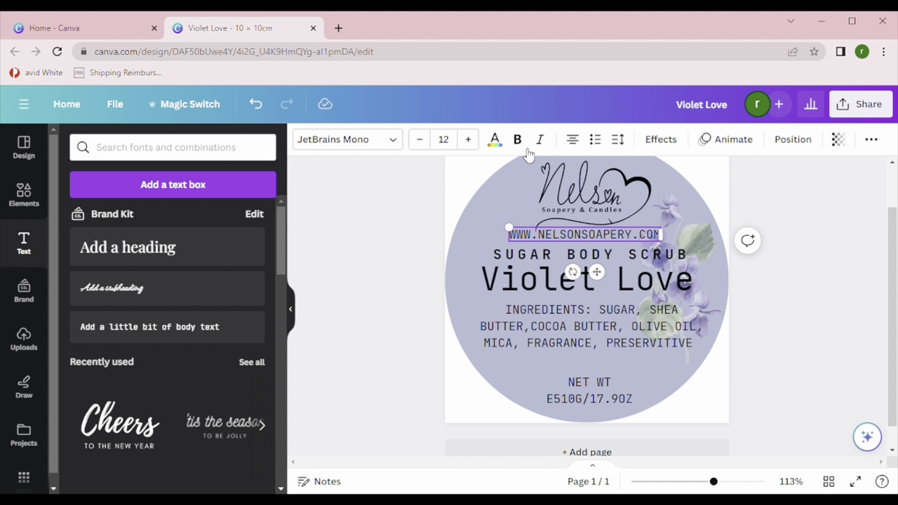
Make the web address line bold and set its letter spacing to 179.
left_click(456, 255)
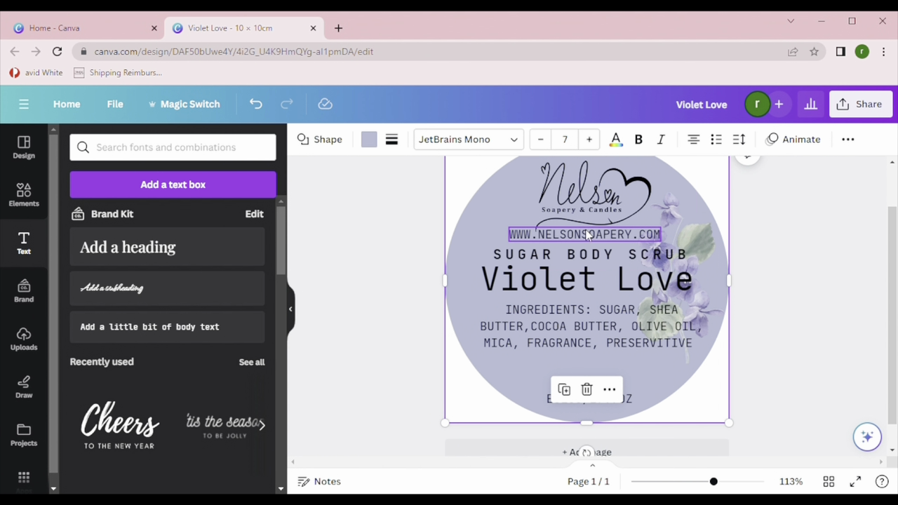
left_click(532, 171)
left_click(517, 139)
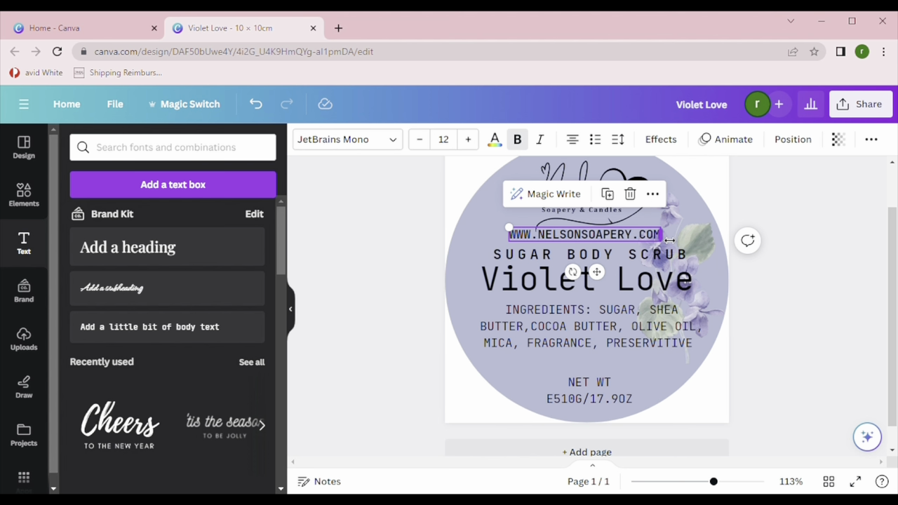
left_click(620, 142)
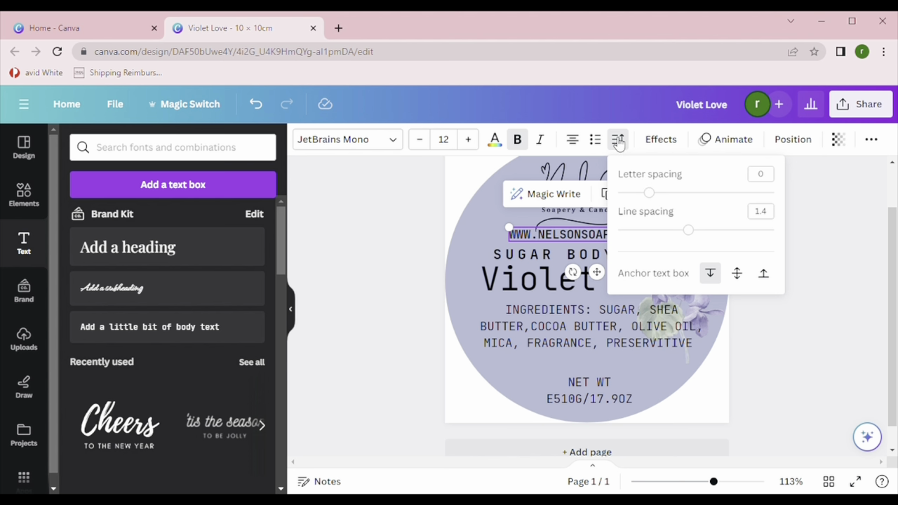
left_click_drag(653, 194, 678, 195)
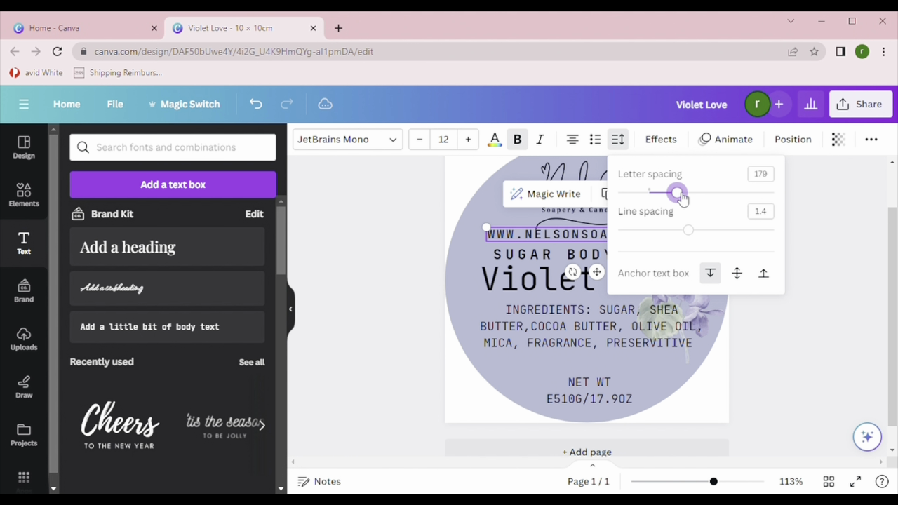
left_click(433, 309)
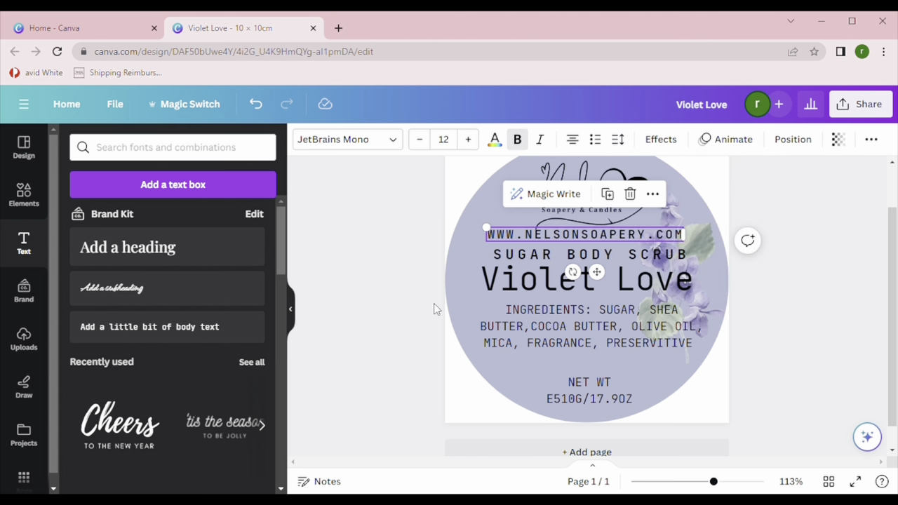
left_click(411, 345)
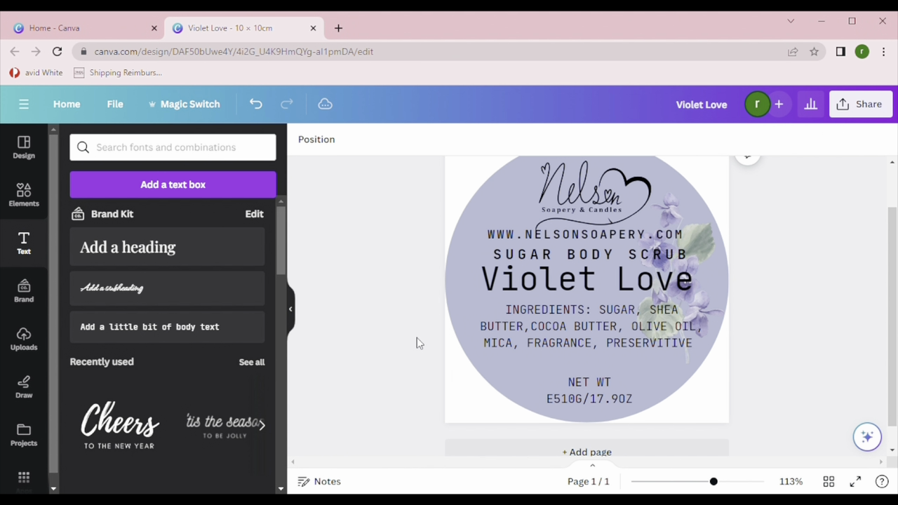
Nudge the web address line slightly within the gap between the logo and "SUGAR BODY SCRUB".
left_click(666, 233)
mouse_move(665, 233)
left_mouse_down()
mouse_move(671, 222)
mouse_move(682, 377)
mouse_move(670, 247)
left_mouse_up()
left_click_drag(673, 243, 669, 244)
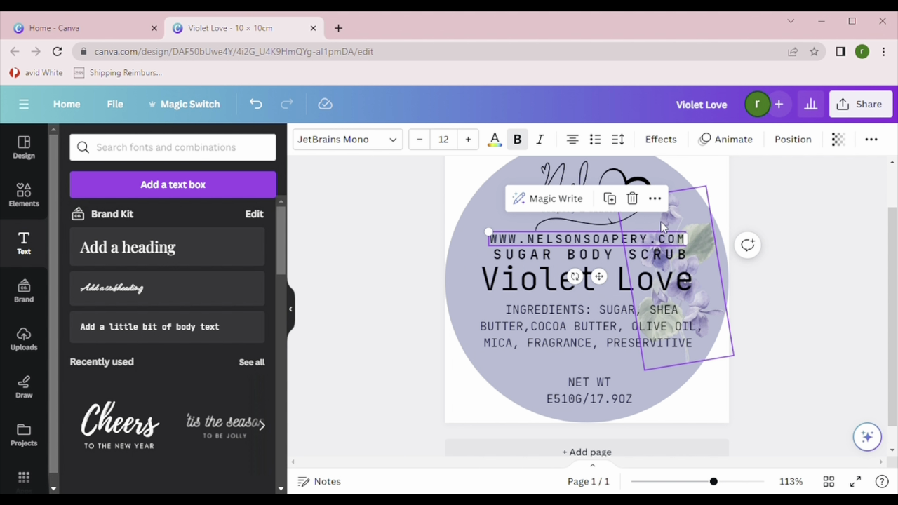
mouse_move(624, 240)
left_mouse_down()
mouse_move(624, 256)
mouse_move(624, 236)
left_mouse_up()
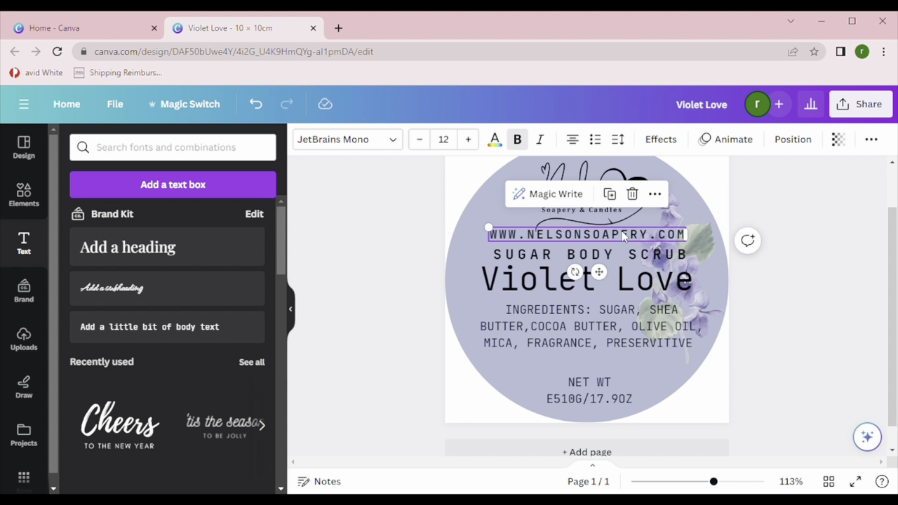
Apply the Curve text effect to the web address with a curve value of -33 so it bends upward at the ends.
left_click(667, 140)
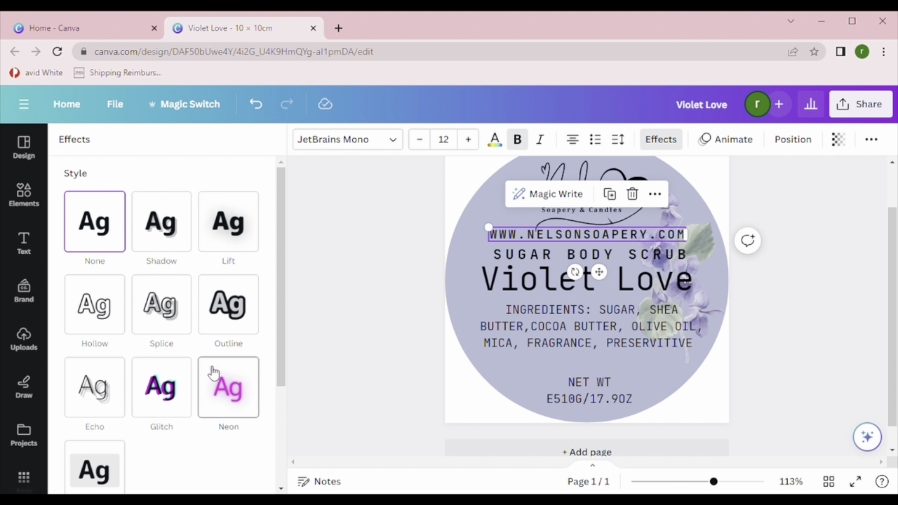
left_click_drag(280, 354, 279, 477)
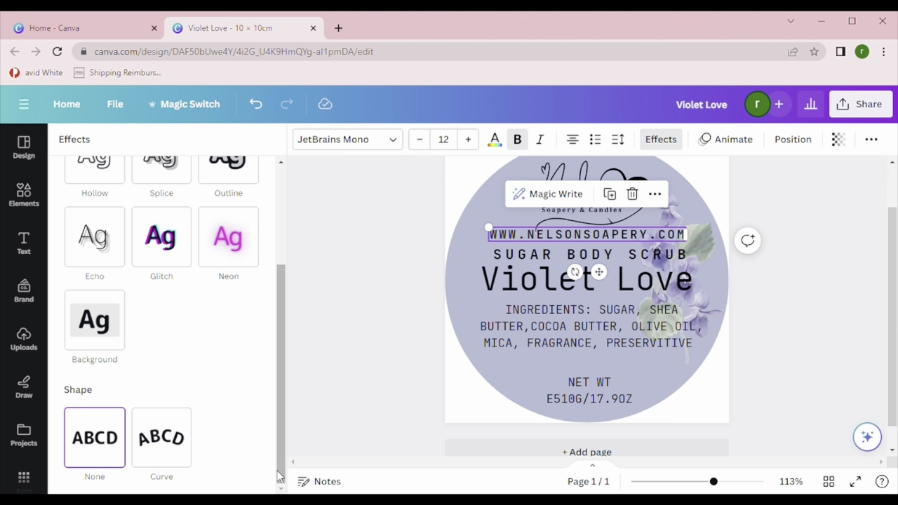
left_click(156, 450)
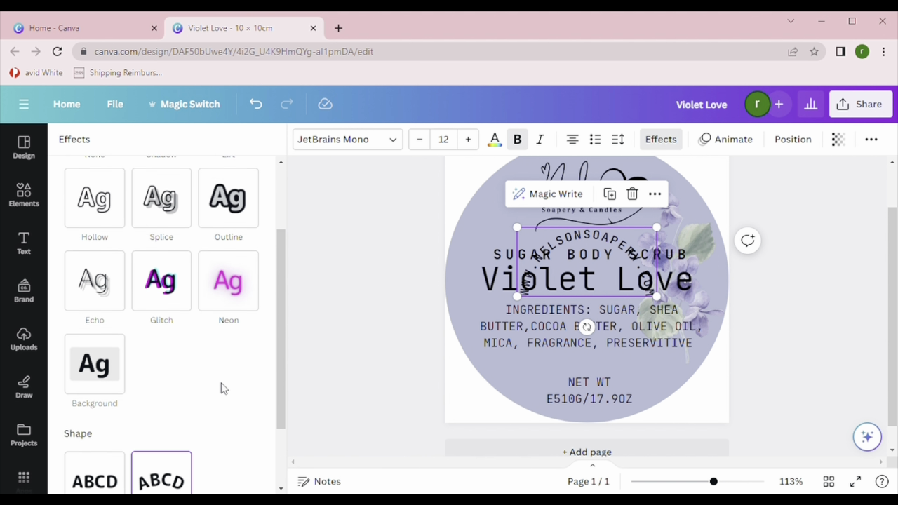
left_click_drag(214, 478, 134, 469)
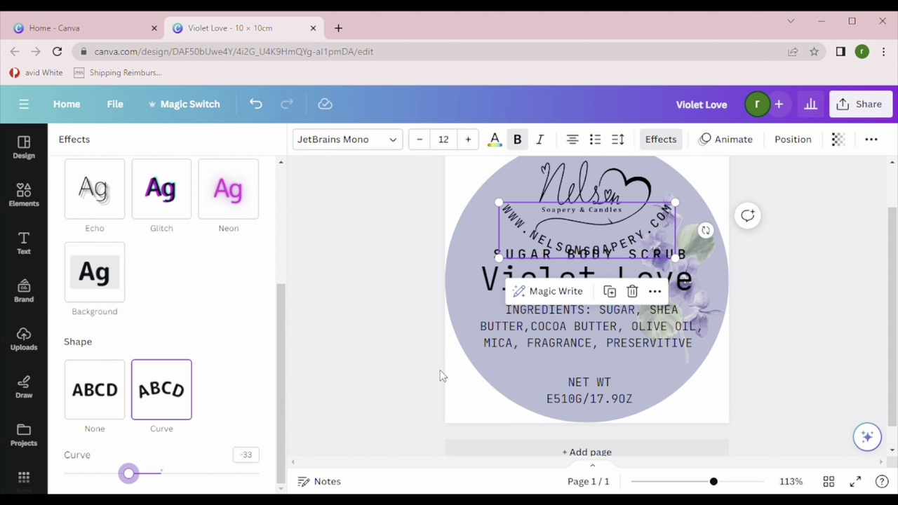
Move the curved web address to the circle's bottom edge and raise the net weight text to make room for it.
left_click_drag(559, 224, 613, 329)
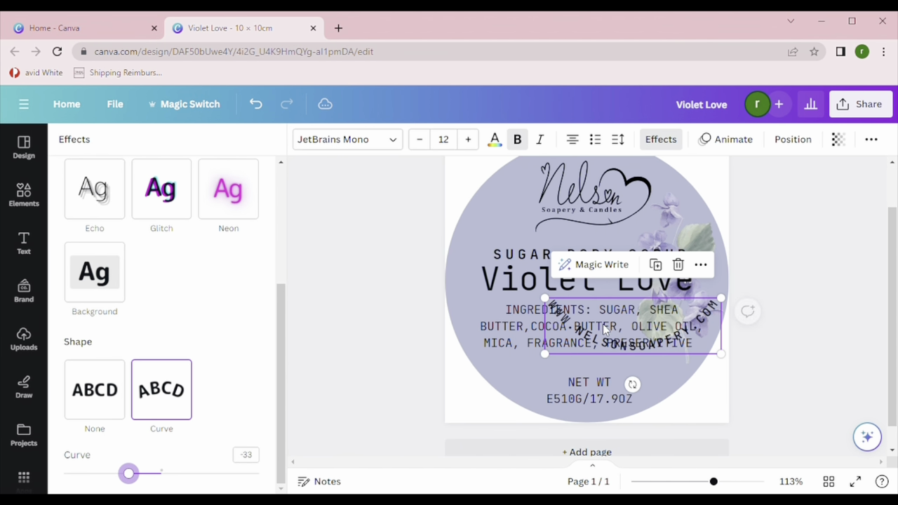
left_click_drag(586, 391, 592, 380)
left_click(626, 353)
left_click_drag(626, 353, 595, 418)
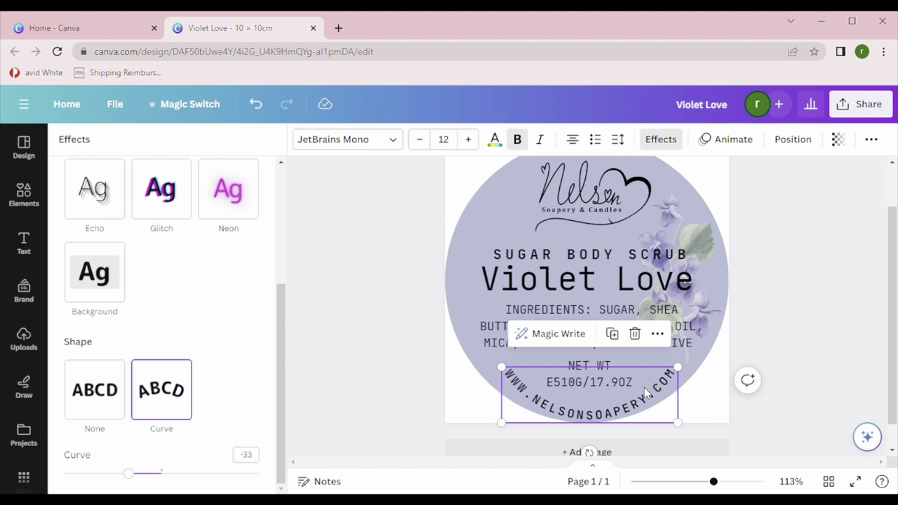
Enlarge the curved web address to font size 15.5 and center it along the circle's bottom edge.
left_click_drag(688, 375, 732, 351)
left_click_drag(692, 377, 672, 370)
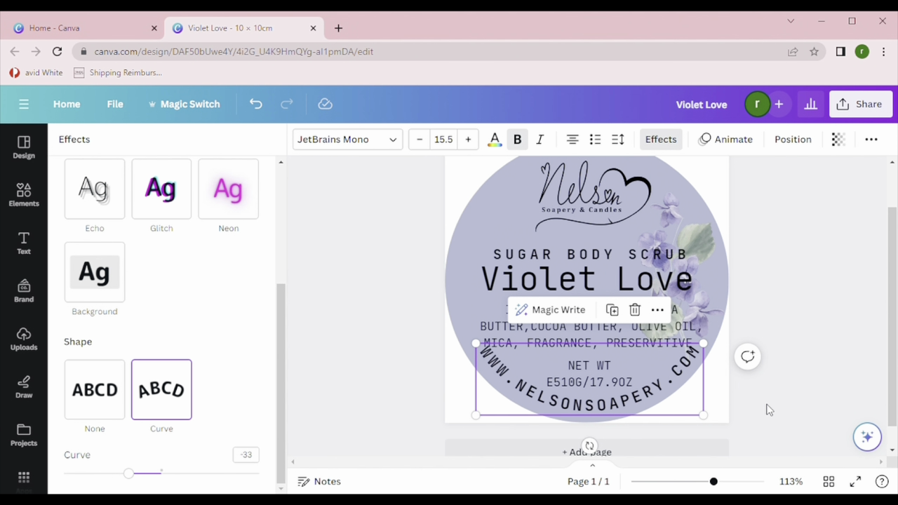
left_click(784, 328)
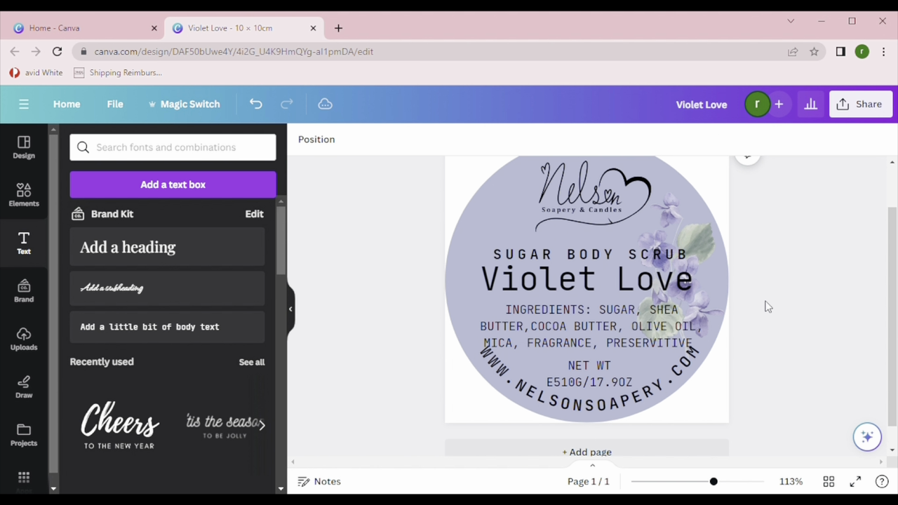
Move "SUGAR BODY SCRUB", "Violet Love" and the ingredients list slightly upward, away from the curved web address.
left_click(632, 259)
left_click_drag(632, 260, 632, 255)
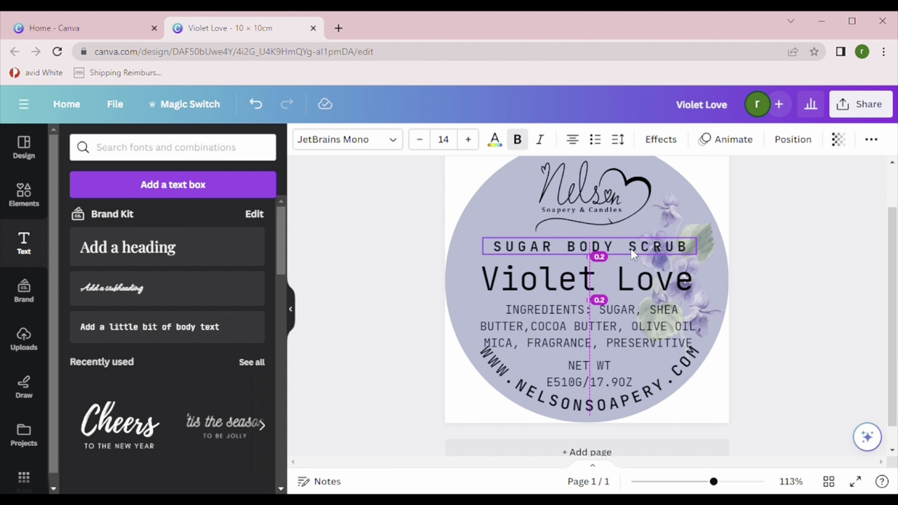
left_click(653, 289)
left_click_drag(653, 289, 654, 278)
left_click(640, 309)
left_click_drag(646, 325, 647, 310)
Try to select and move the net weight text inside the curved web address.
left_click(602, 371)
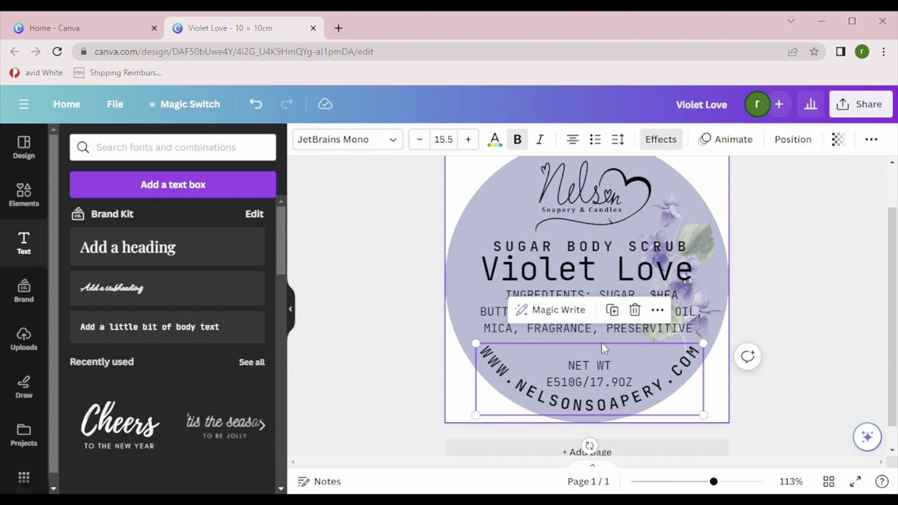
left_click_drag(601, 367, 579, 383)
left_click_drag(647, 398, 640, 398)
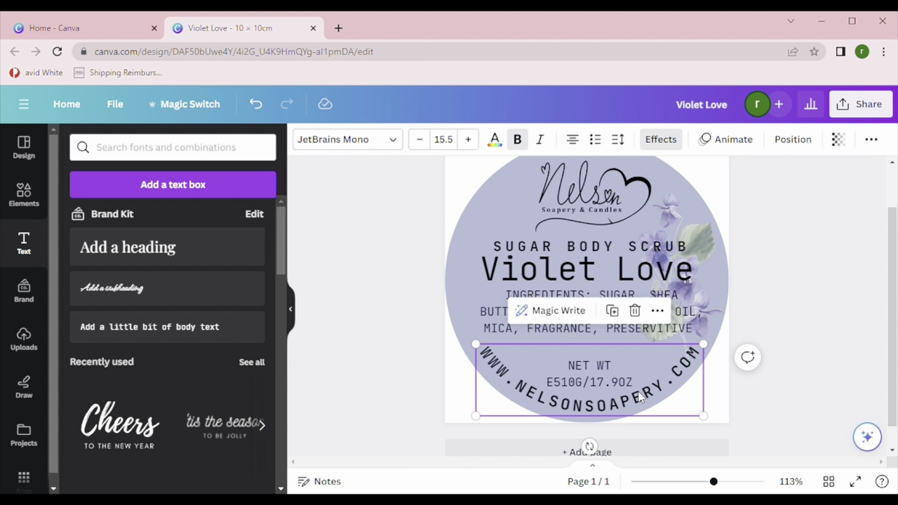
left_click(756, 408)
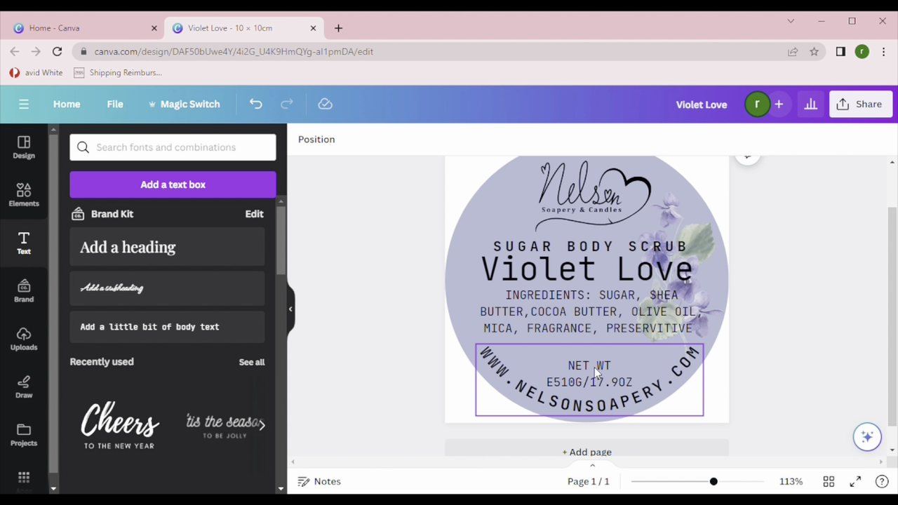
left_click(525, 321)
left_click(461, 344)
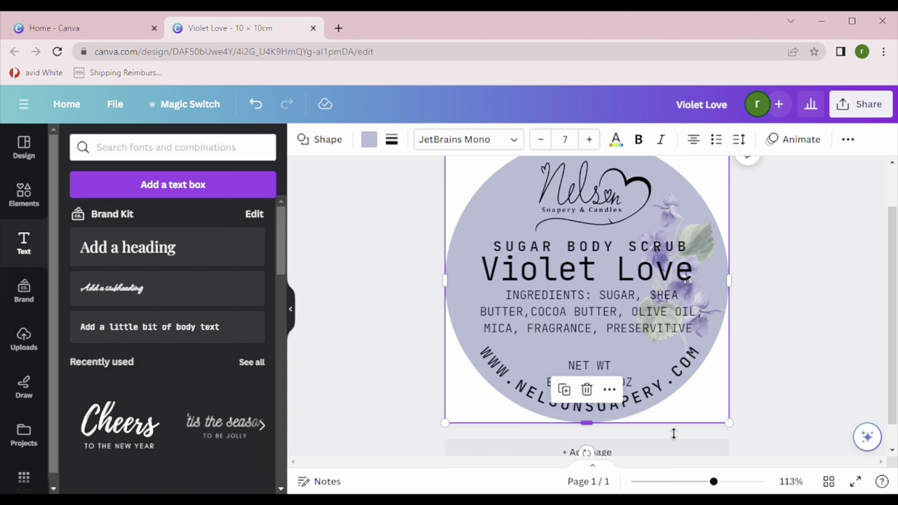
Send the curved web address one layer backward, behind the net weight text, and show the layer list.
left_click(624, 396)
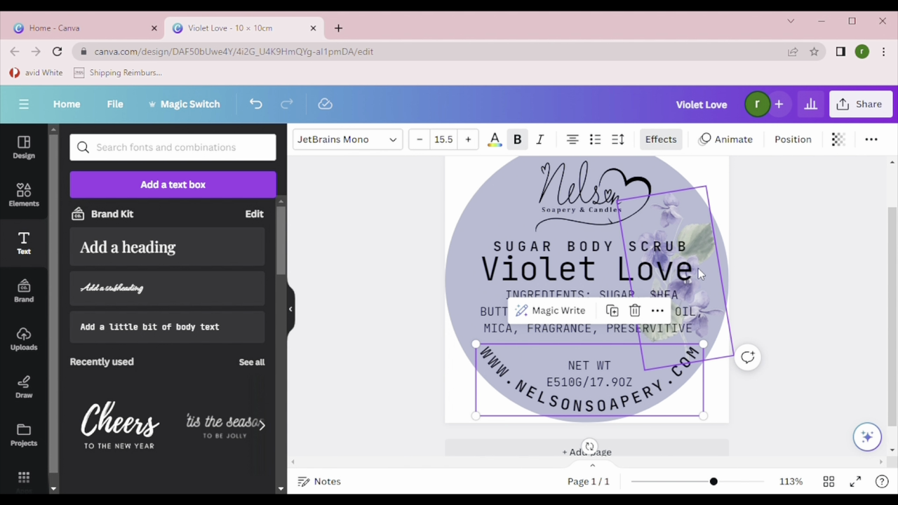
left_click(791, 140)
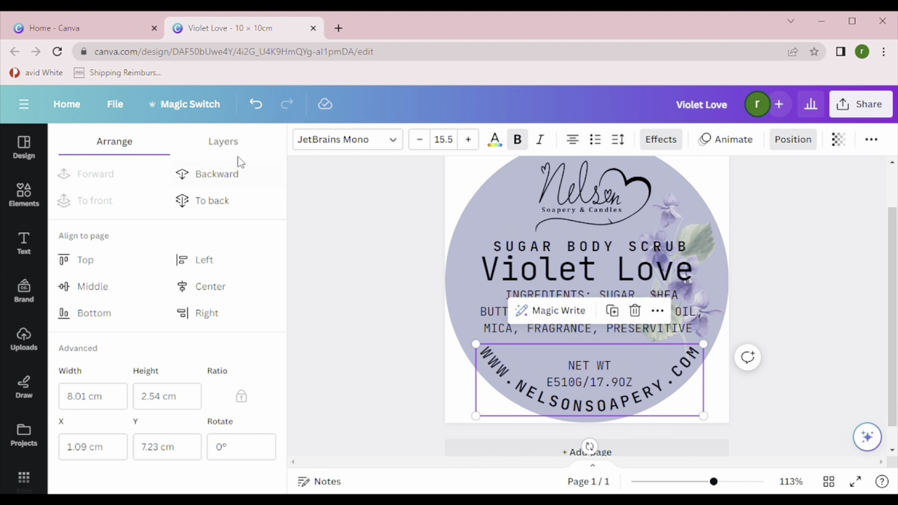
left_click(219, 180)
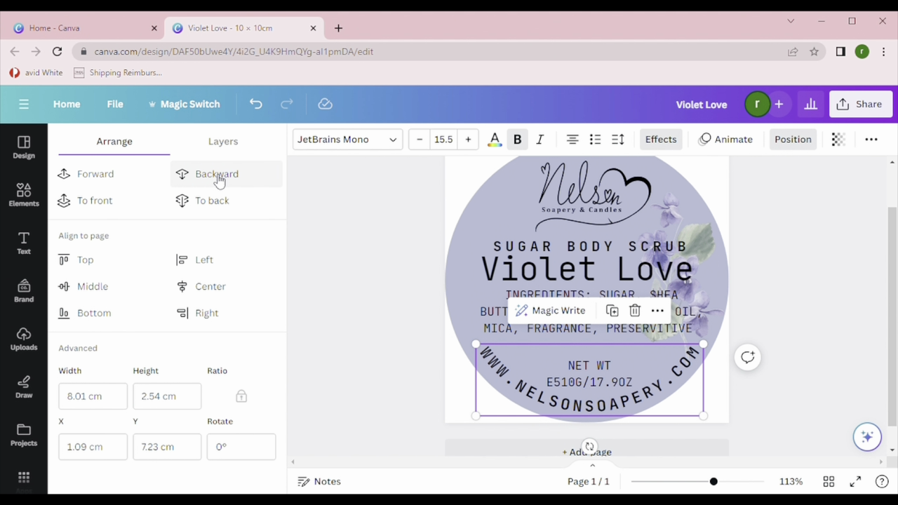
left_click(224, 142)
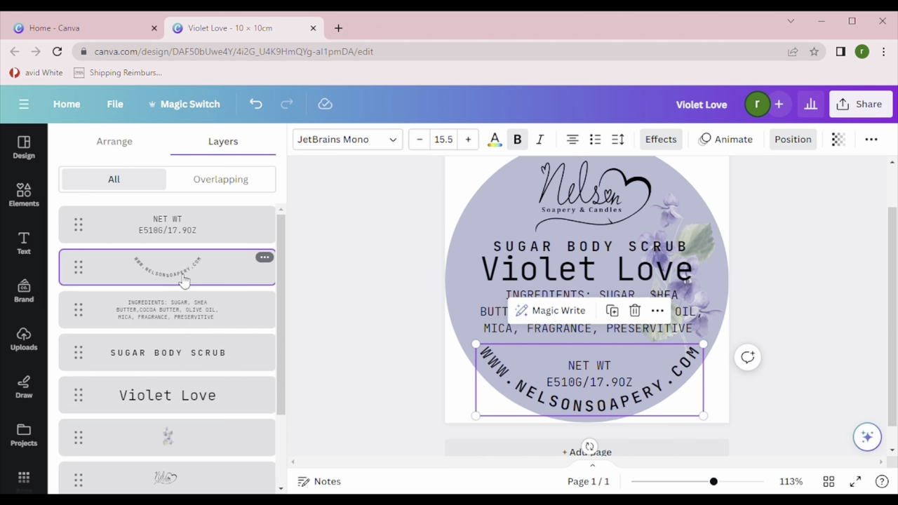
Raise the net weight text slightly above the curved web address and make it bold.
left_click(590, 379)
left_click_drag(589, 372, 590, 363)
left_click(517, 139)
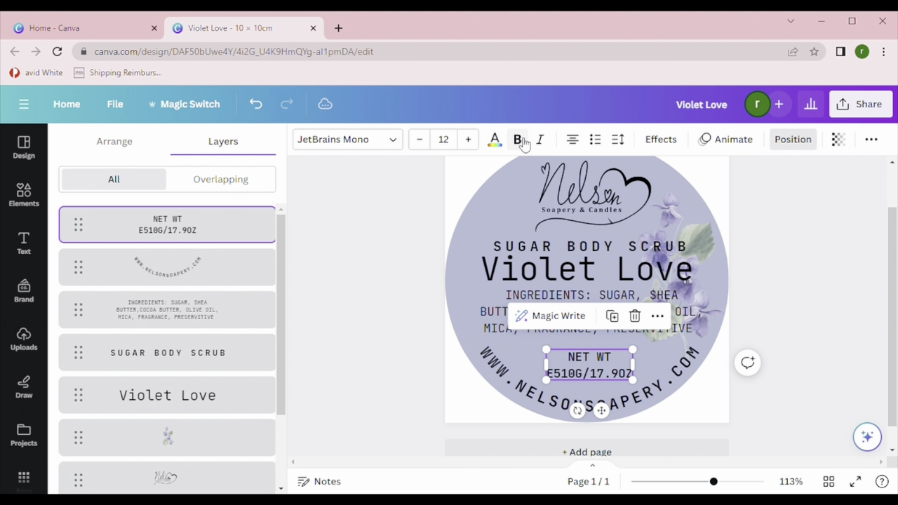
key("Escape")
left_click(769, 316)
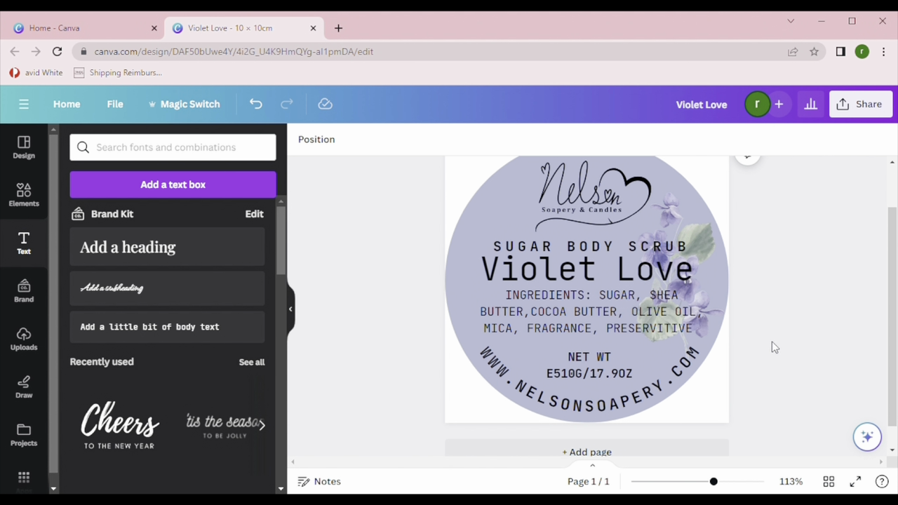
Nudge the violet graphic slightly downward along the circle's edge.
scroll(772, 342, "up", 1)
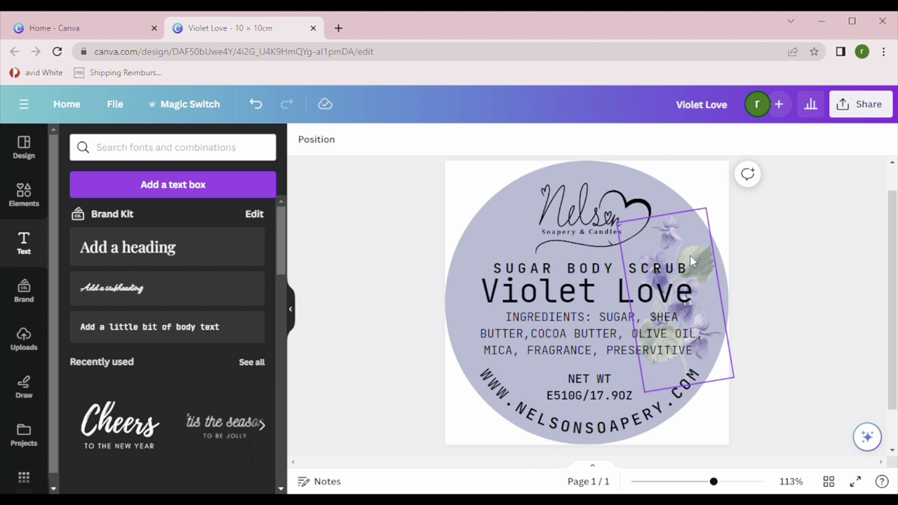
mouse_move(684, 249)
left_mouse_down()
mouse_move(775, 308)
mouse_move(838, 321)
mouse_move(700, 258)
mouse_move(687, 264)
left_mouse_up()
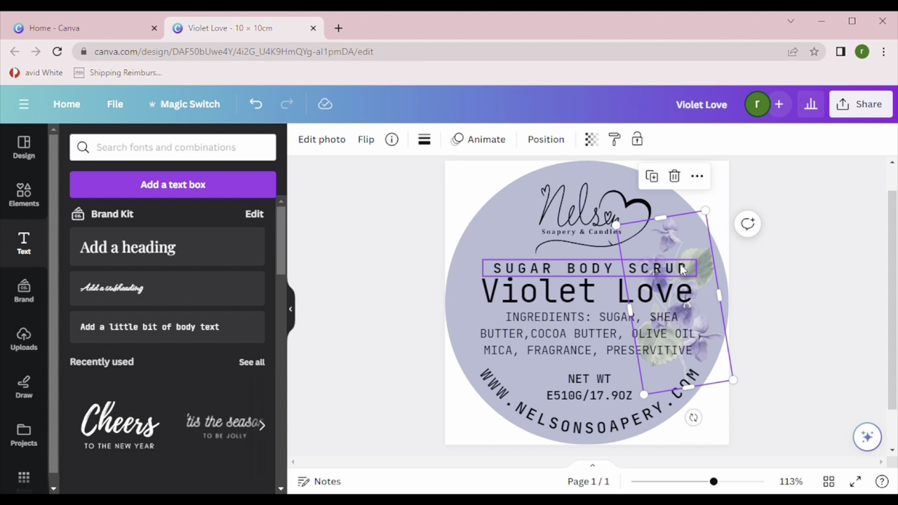
left_click(772, 380)
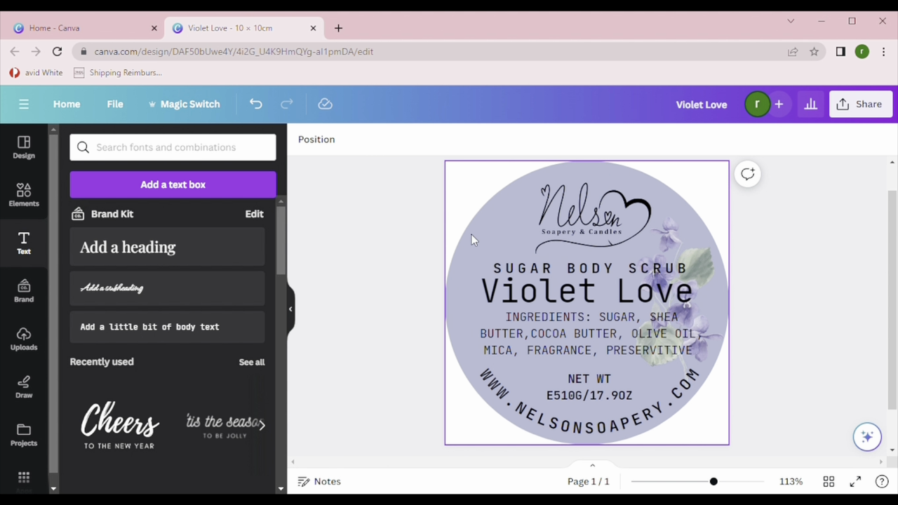
Download the label as a PNG with a transparent background and open the downloaded file.
left_click(857, 111)
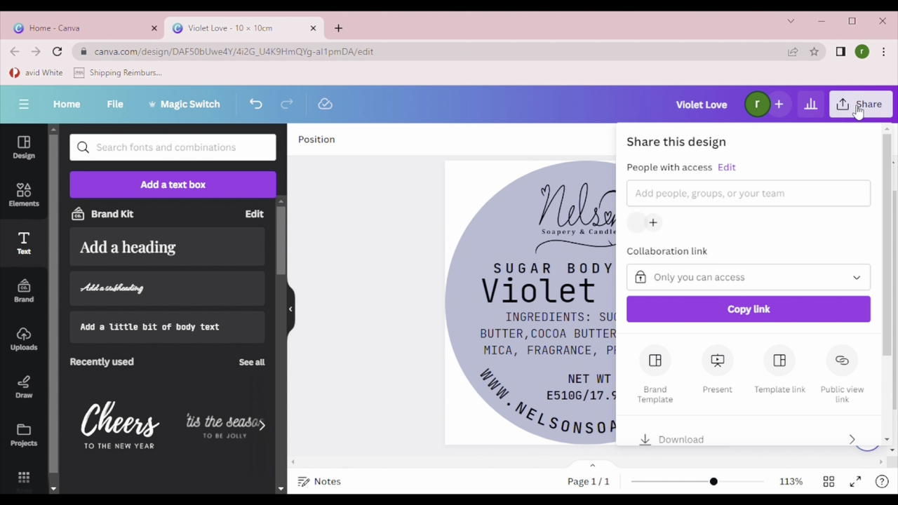
scroll(848, 293, "down", 3)
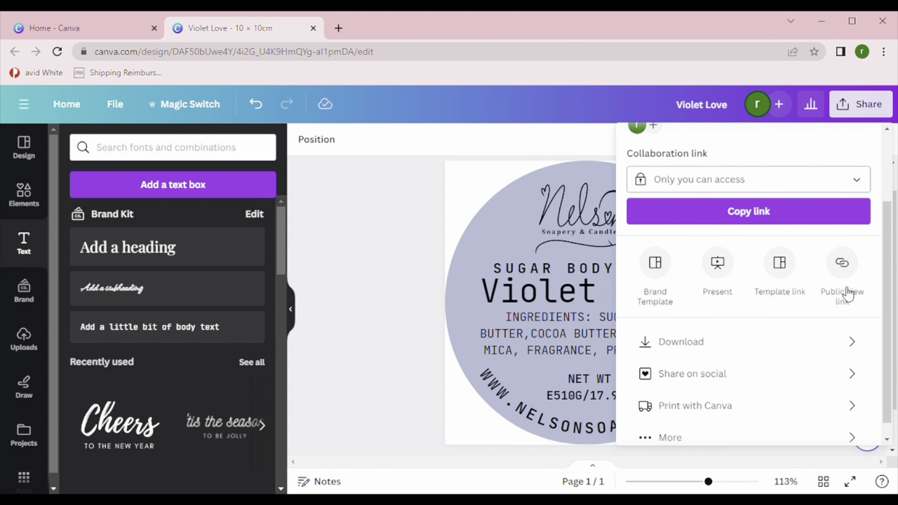
left_click(691, 327)
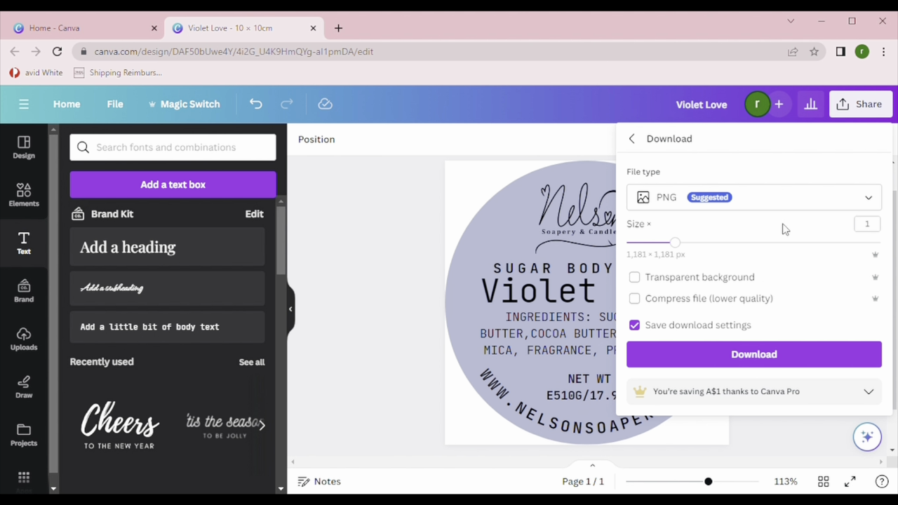
left_click(635, 278)
left_click(733, 356)
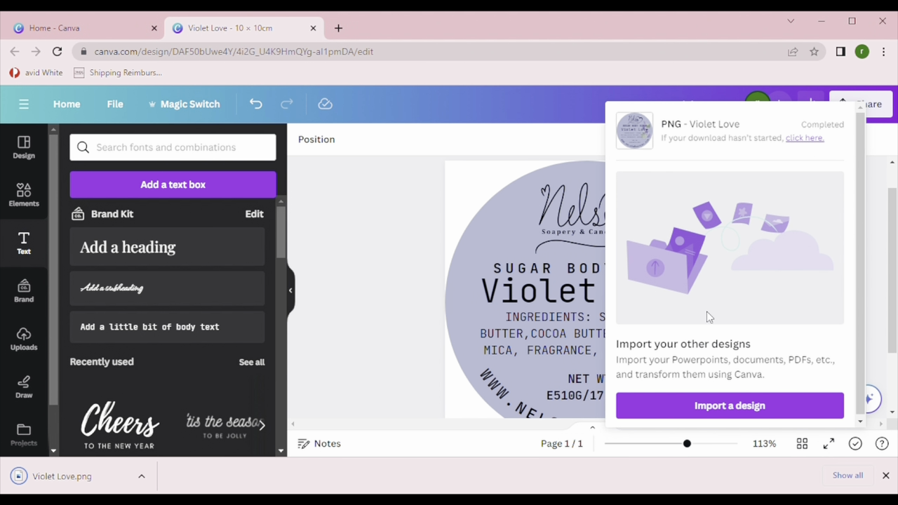
left_click(99, 482)
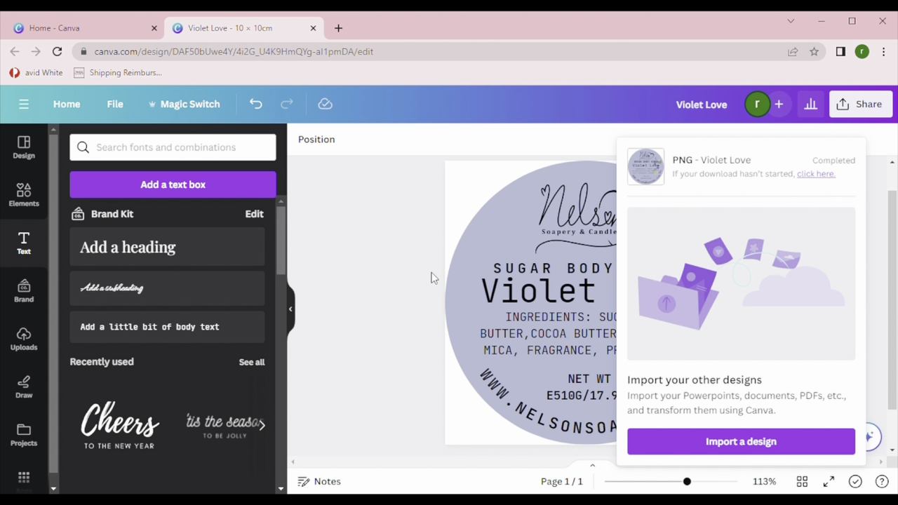
Copy the hex colour code of the label's background circle.
left_click(471, 235)
left_click(493, 227)
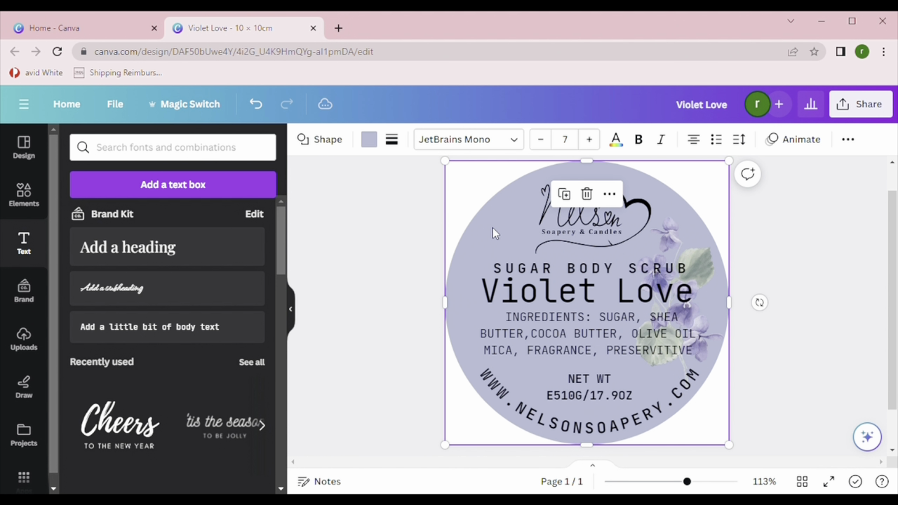
left_click(371, 145)
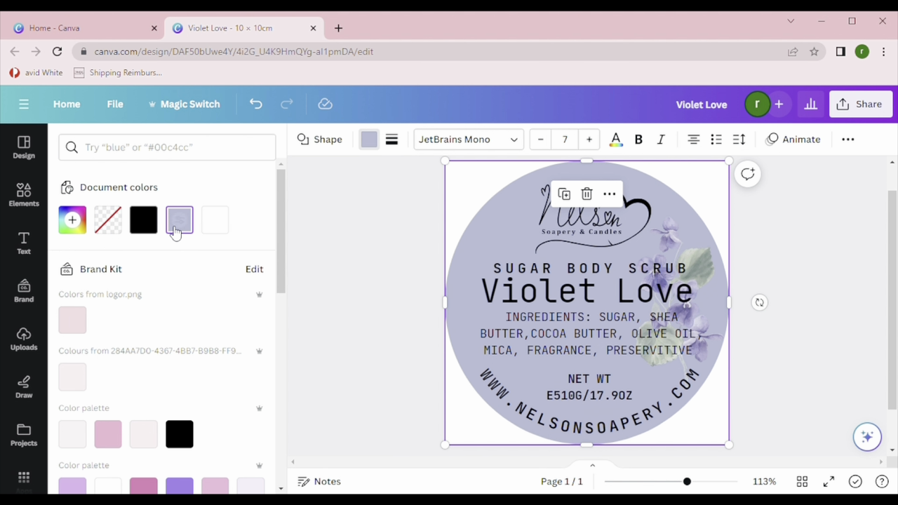
left_click(72, 223)
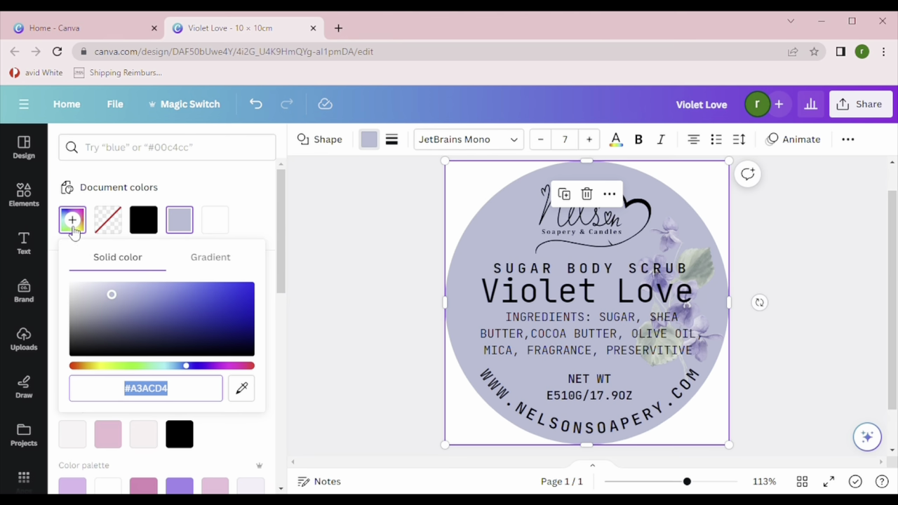
left_click(129, 397)
left_click_drag(125, 395, 180, 395)
left_click(482, 188)
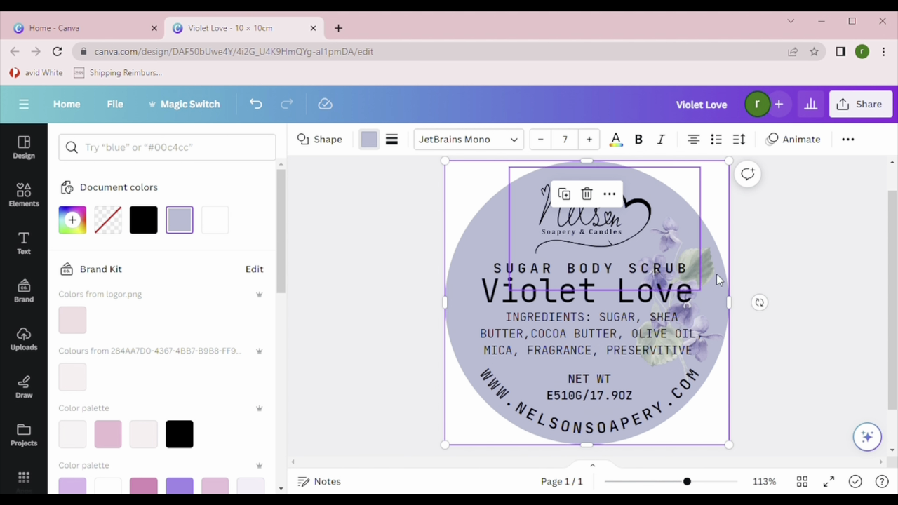
key("Escape")
key("Escape")
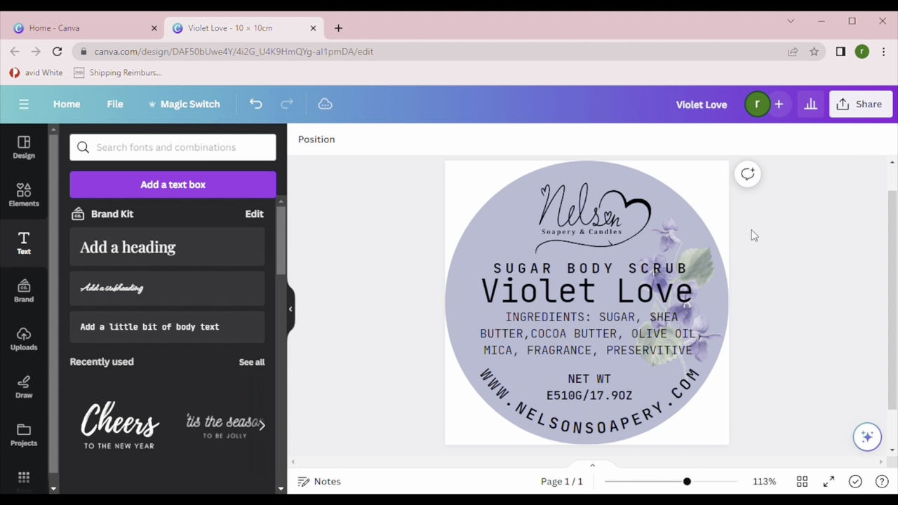
Clear the violet element search and add two rounded squares to the label.
left_click(718, 201)
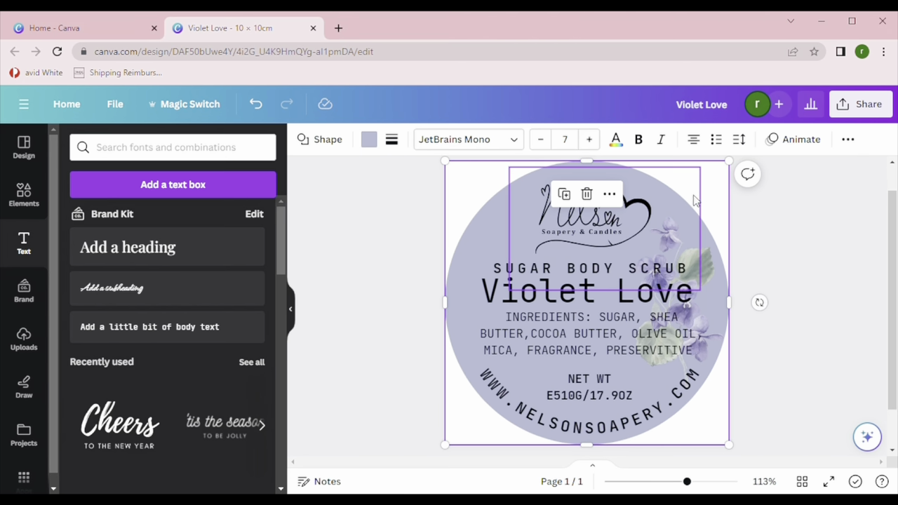
scroll(698, 216, "down", 2)
scroll(698, 217, "up", 3)
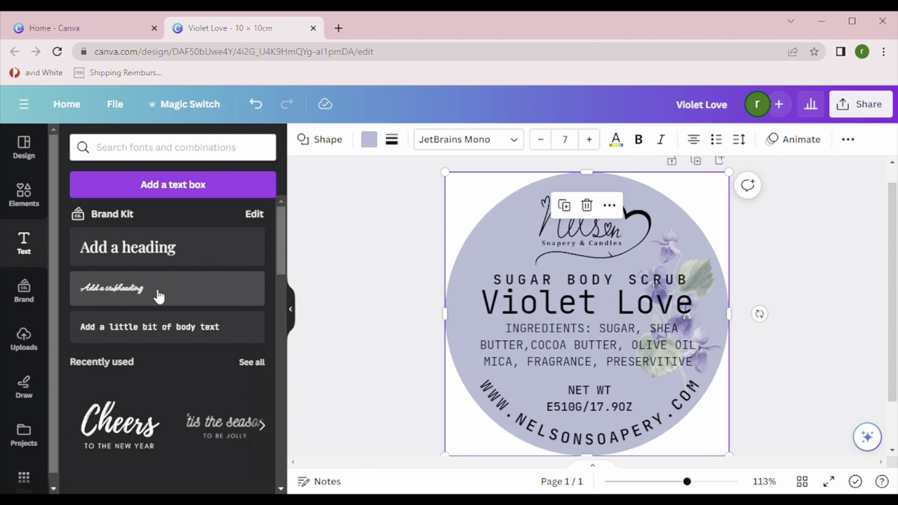
left_click(25, 209)
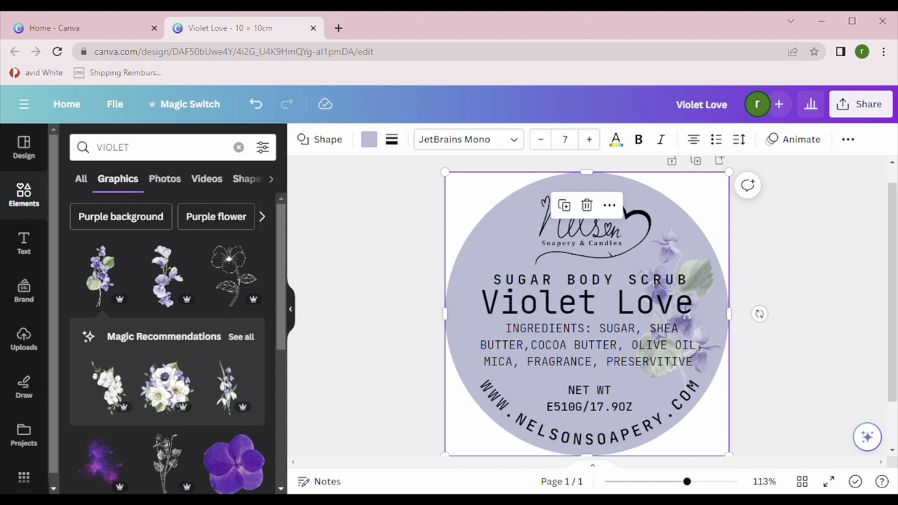
left_click(238, 148)
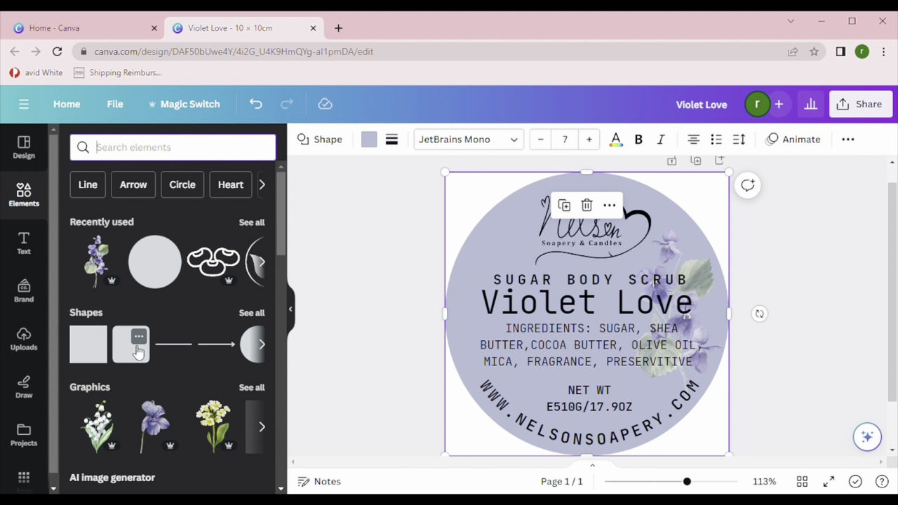
left_click(132, 355)
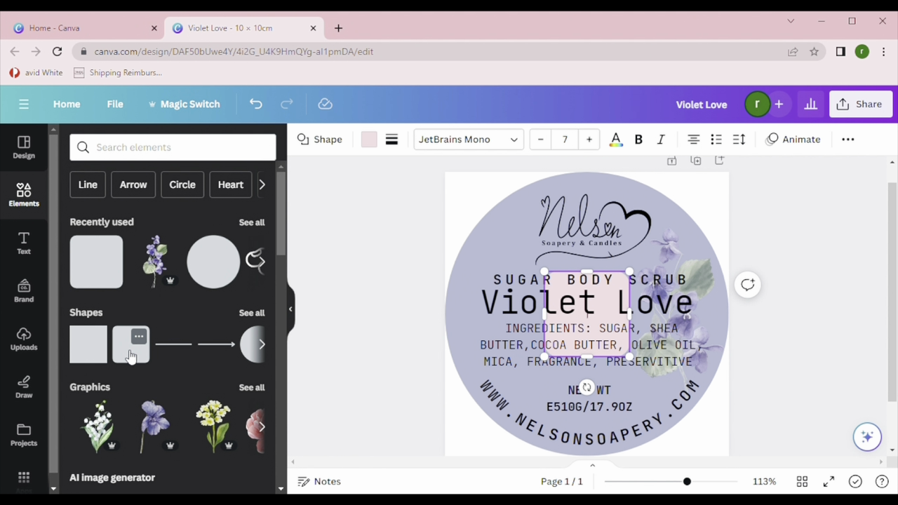
left_click(131, 355)
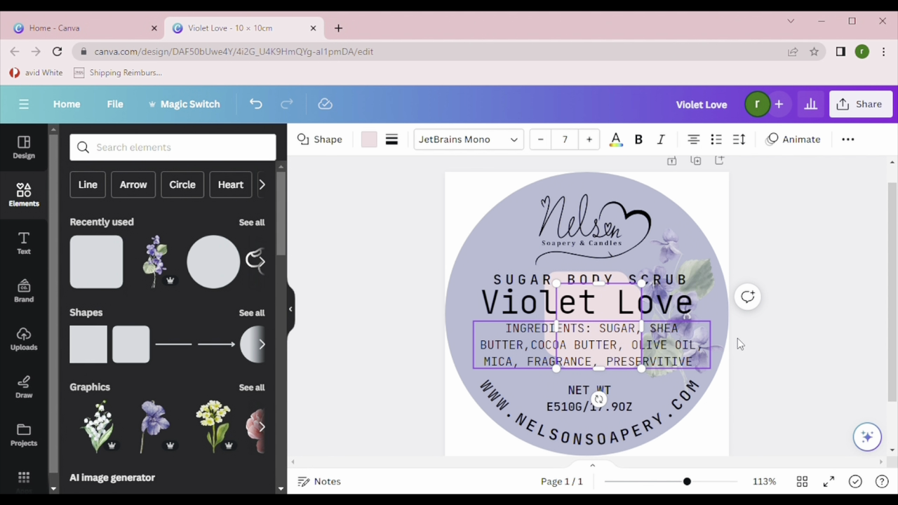
Move one rounded square over the circle's upper-left edge and enlarge it across the logo.
left_click(759, 347)
left_click_drag(612, 316, 678, 267)
left_click_drag(596, 299, 504, 221)
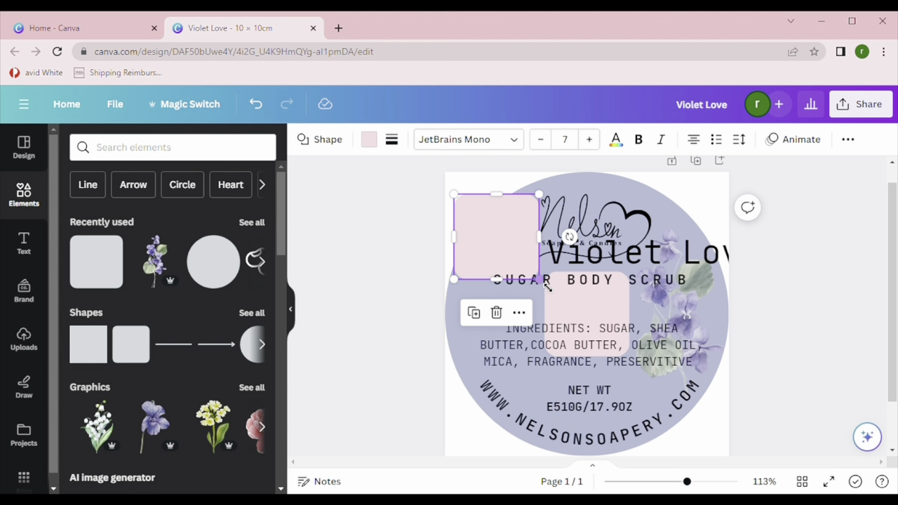
left_click_drag(539, 195, 670, 157)
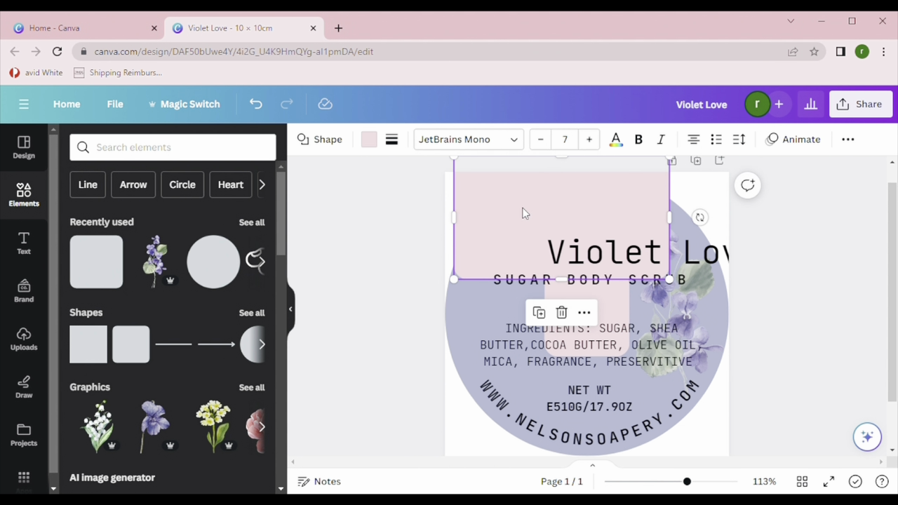
Set the enlarged rounded shape's fill colour to #A3ACD4.
left_click(369, 140)
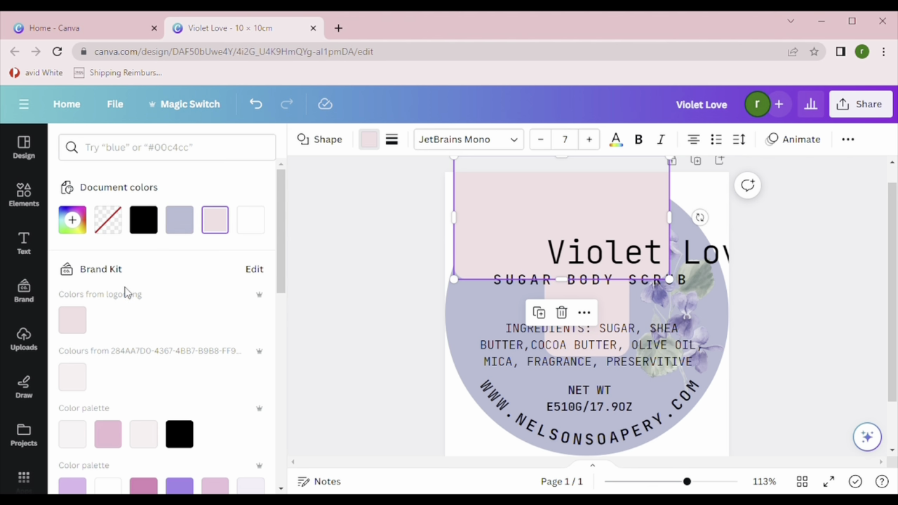
left_click(73, 220)
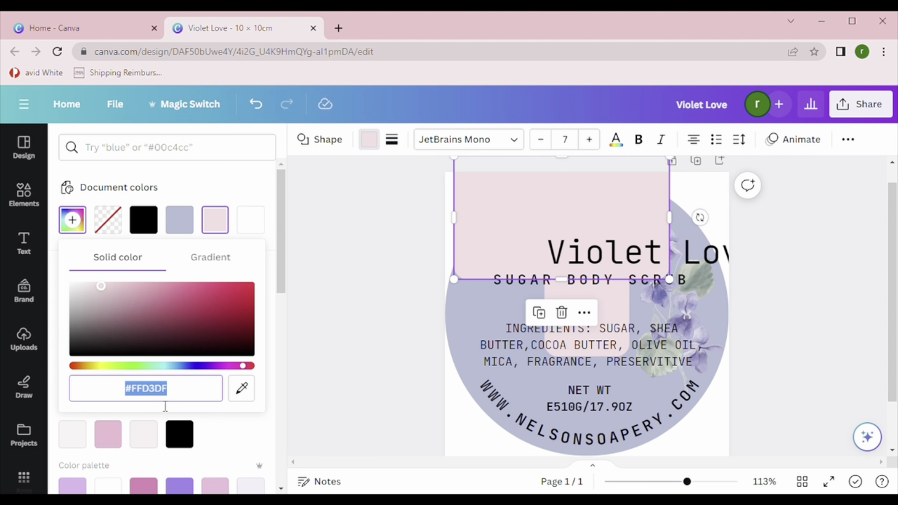
type("#A3ACD4")
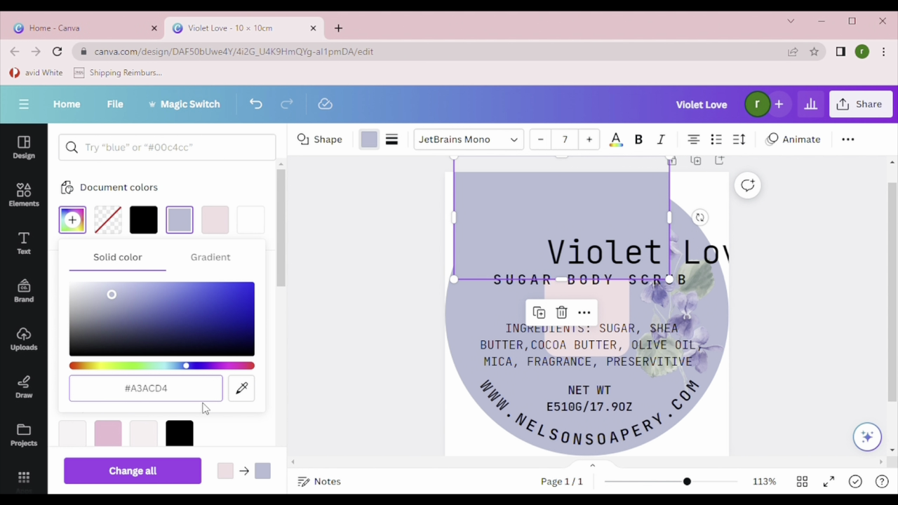
left_click(475, 396)
Delete the enlarged recoloured shape and the remaining pink rounded square from the label.
left_click(505, 233)
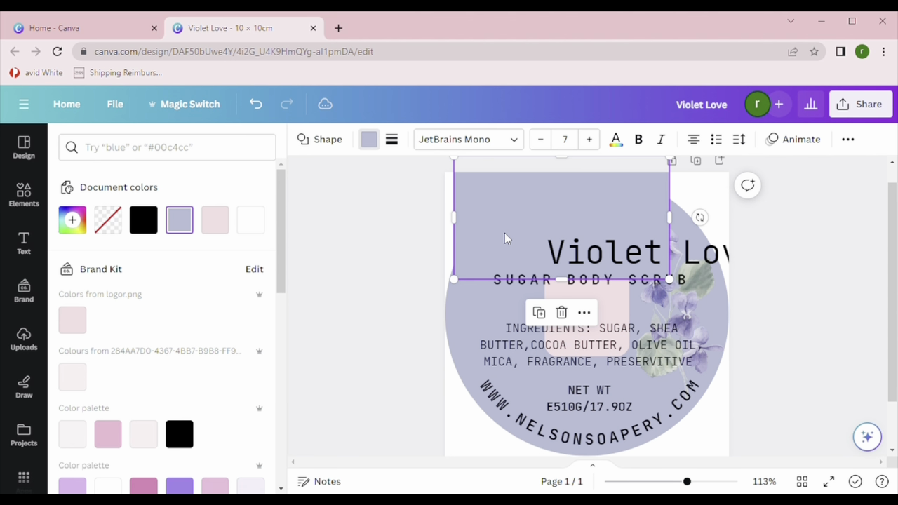
key("Delete")
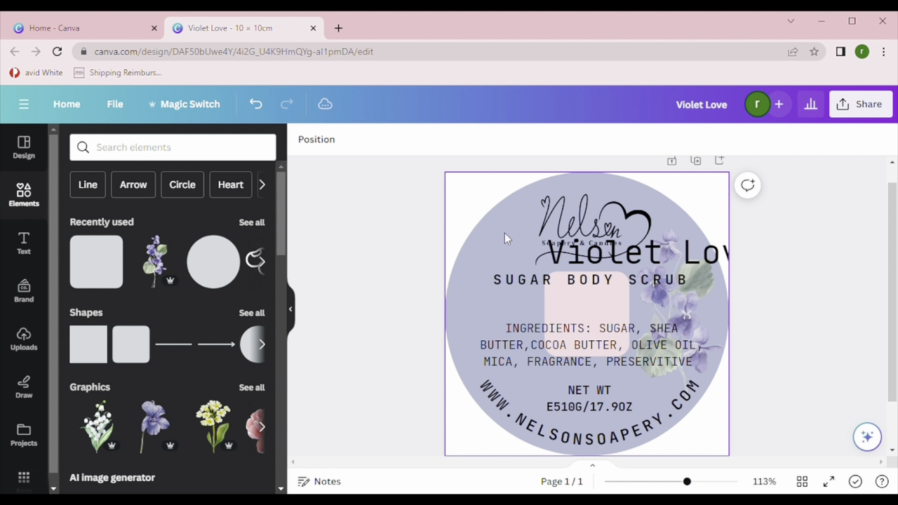
left_click(591, 313)
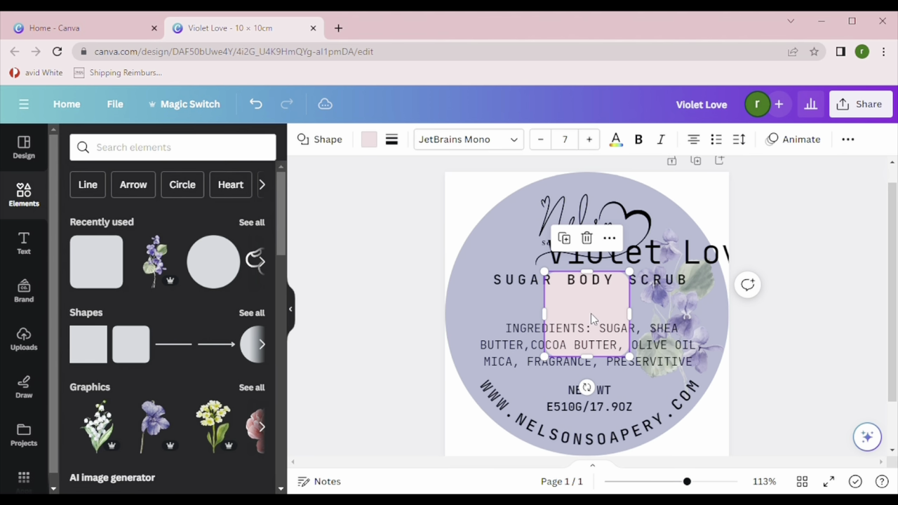
key("Delete")
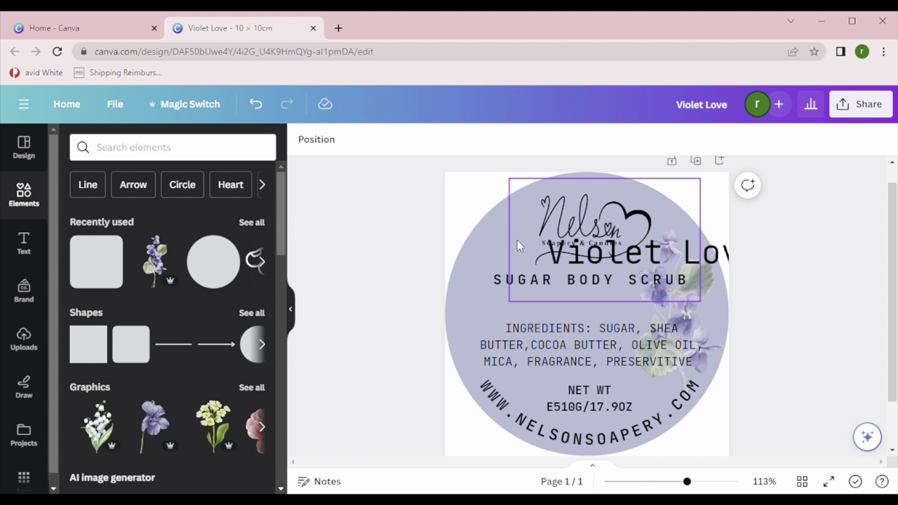
Undo the edits back to before the rounded squares were added and the "Violet Love" heading was moved.
left_click(258, 105)
left_click(259, 107)
left_click(261, 108)
left_click(262, 108)
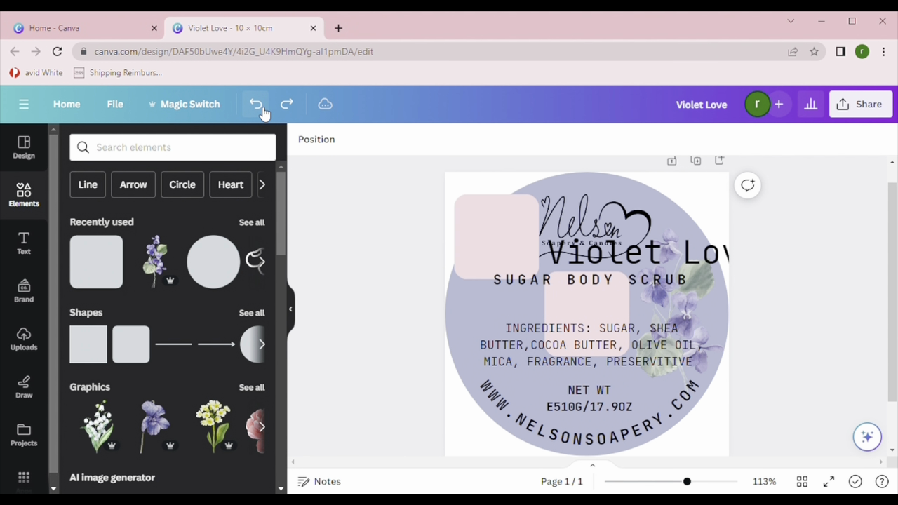
left_click(261, 108)
left_click(261, 109)
left_click(261, 108)
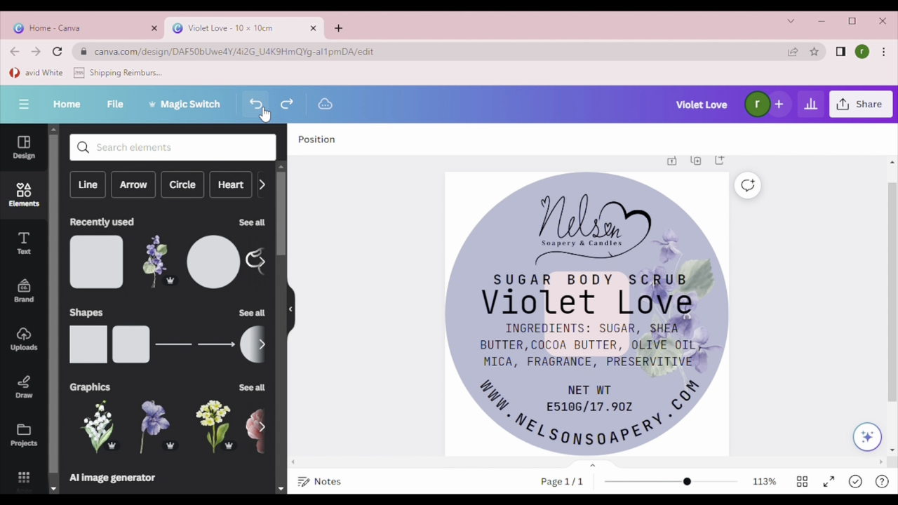
left_click(261, 108)
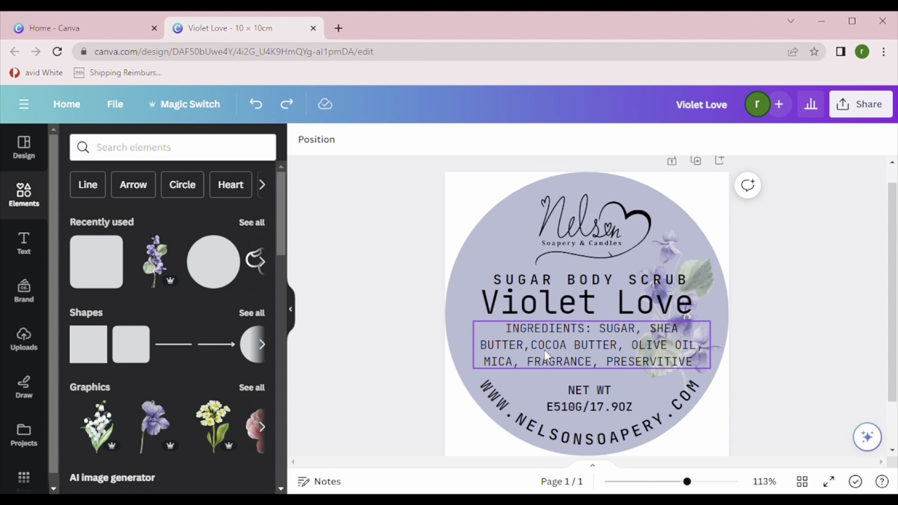
Try the Anton font on the "Violet Love" heading, then set it to Architype Bayer-Type.
left_click(567, 301)
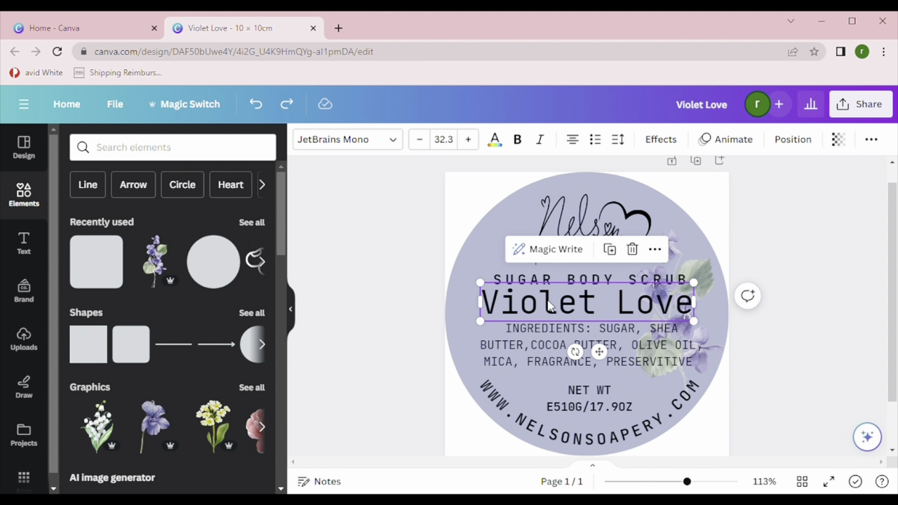
left_click(377, 142)
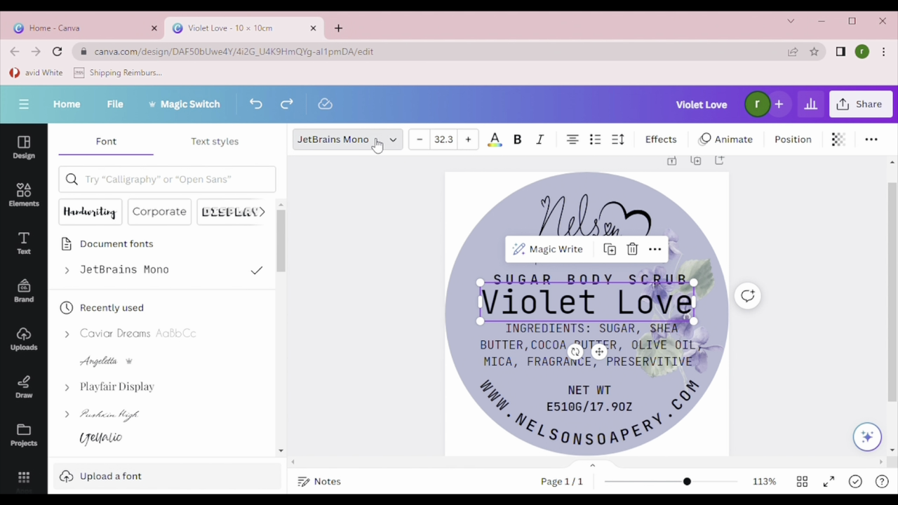
scroll(169, 358, "down", 3)
scroll(169, 360, "down", 5)
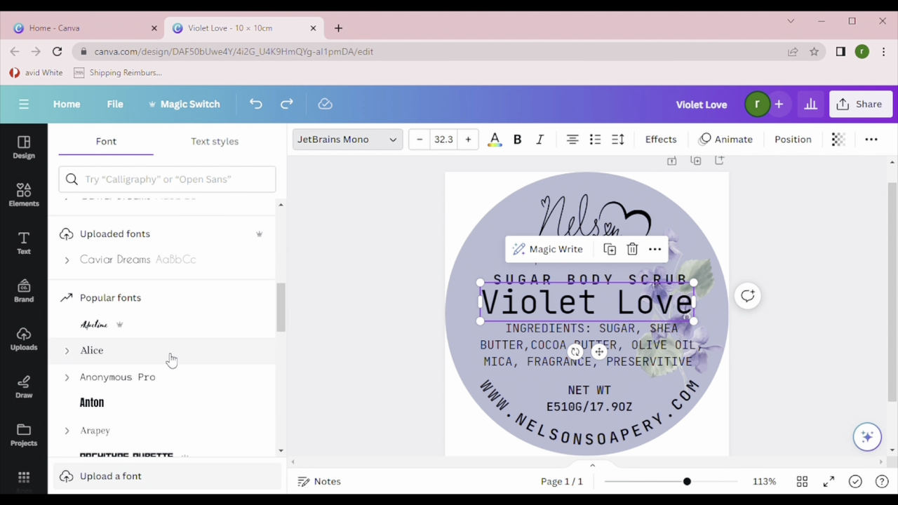
scroll(170, 360, "down", 2)
left_click(110, 276)
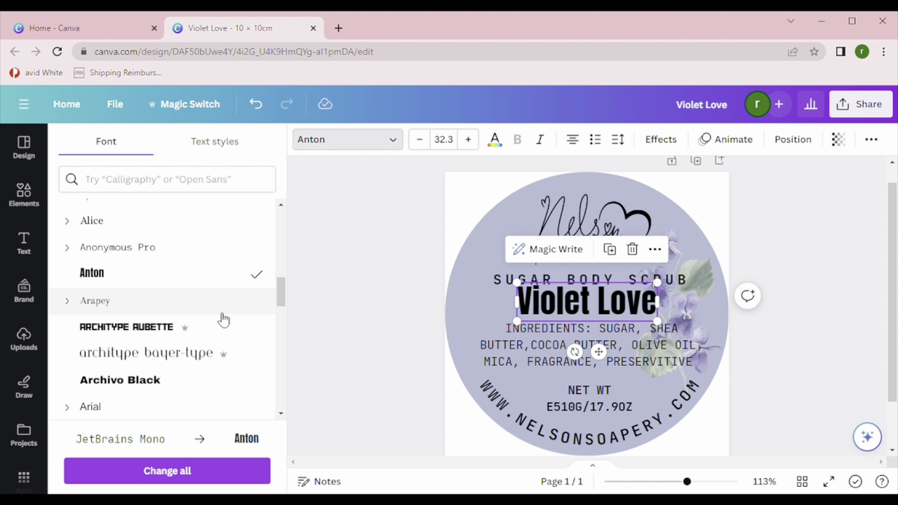
left_click(167, 372)
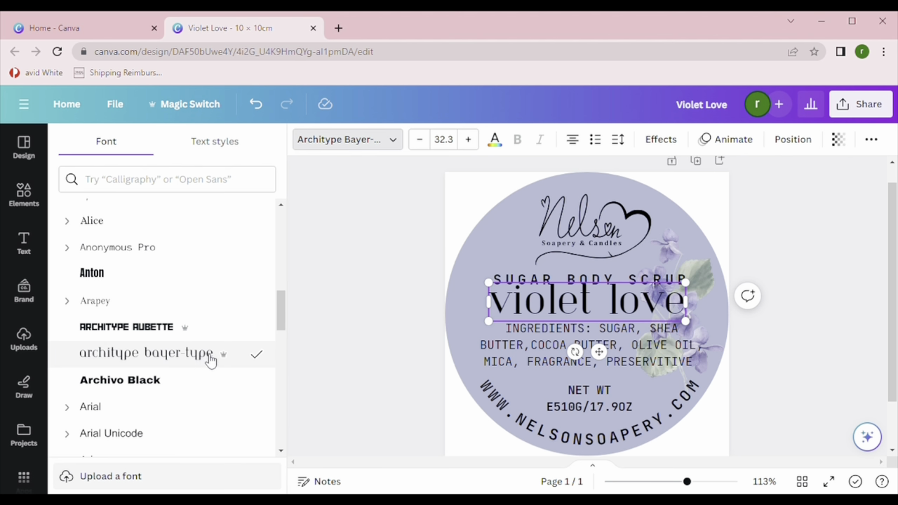
mouse_move(225, 355)
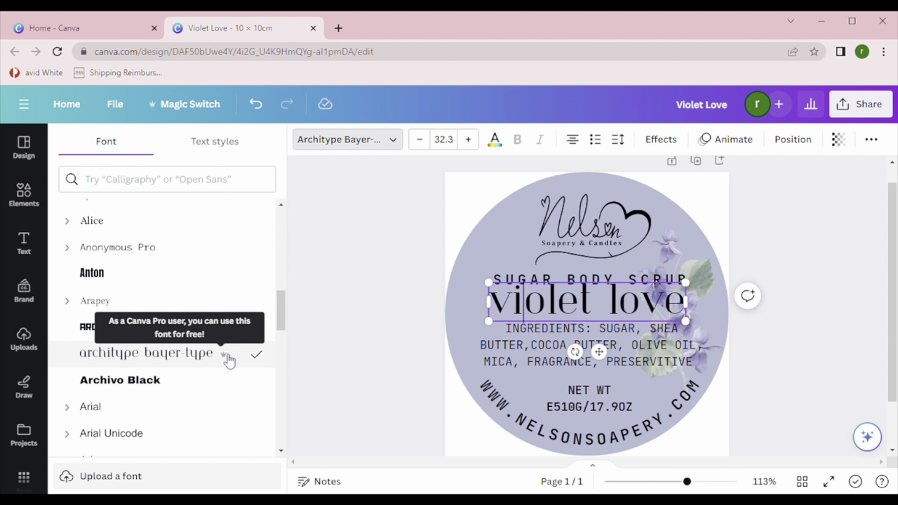